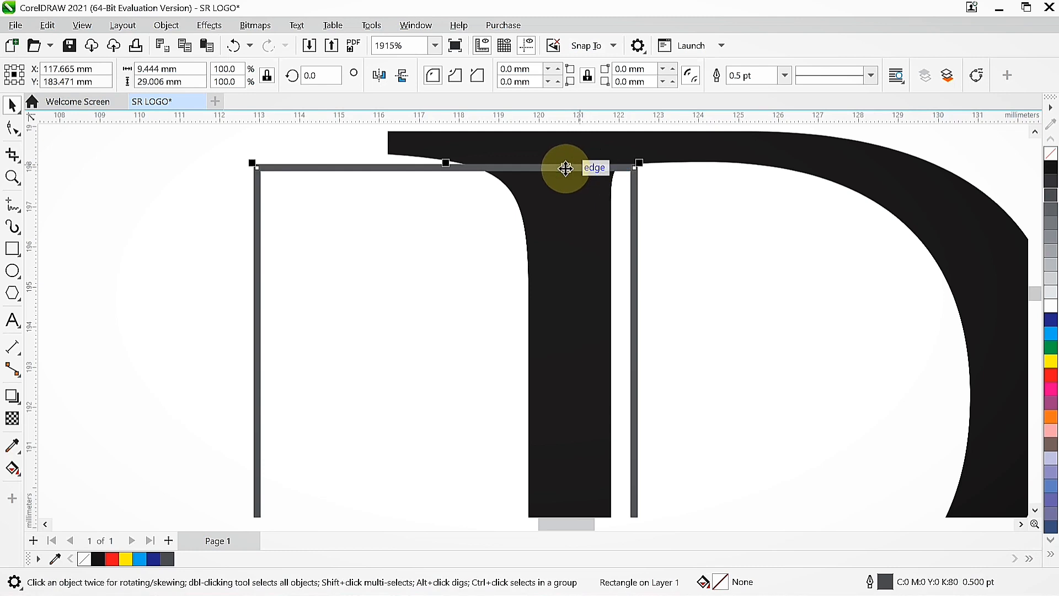
Step: Trim away the R's vertical stem using the rectangle that overlaps it
shift+click(789, 163)
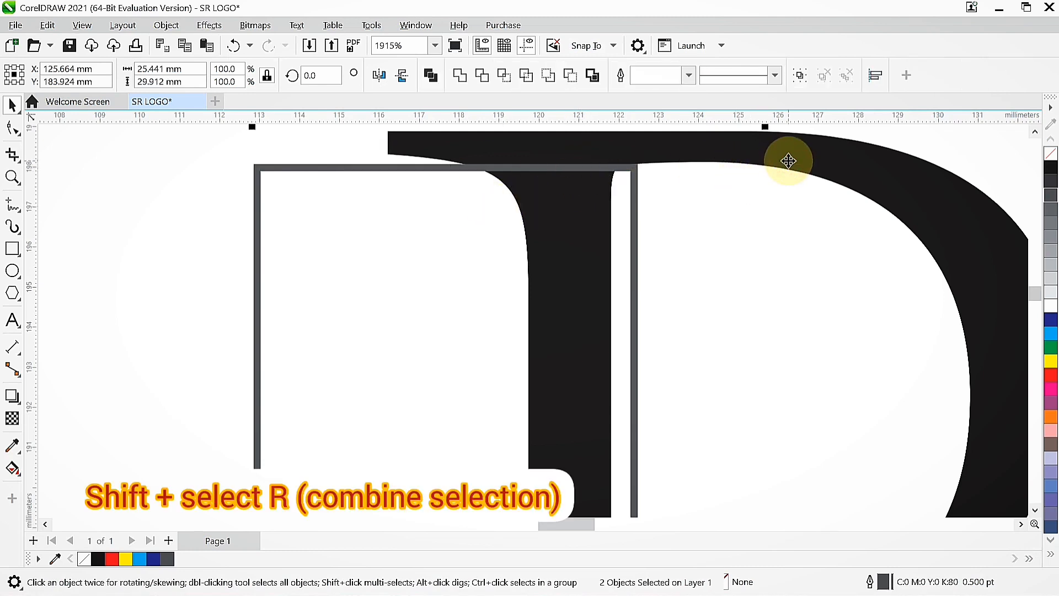
scroll(806, 264, down, 3)
click(483, 77)
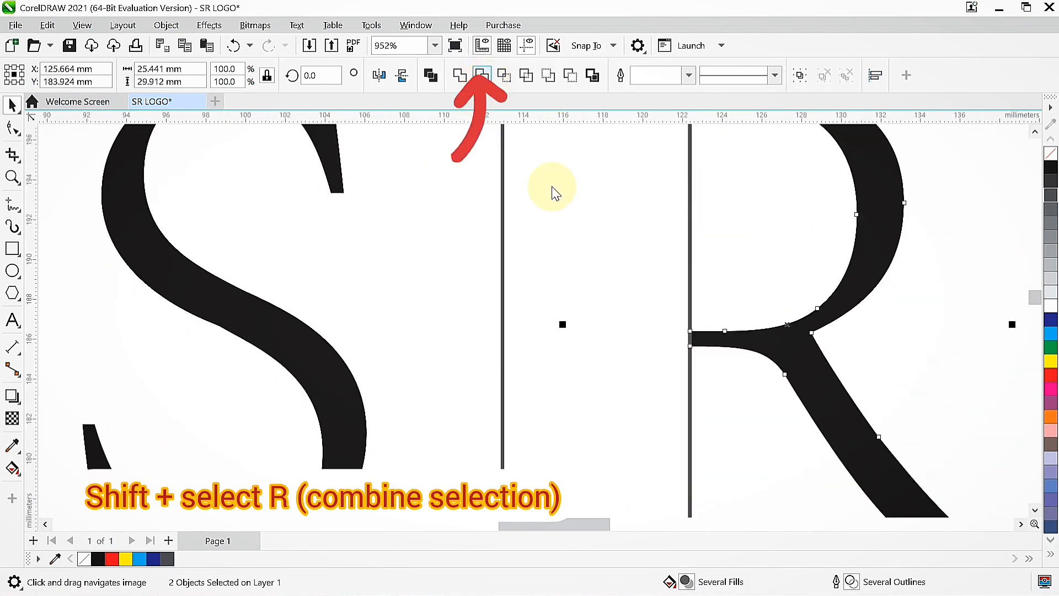
scroll(626, 276, down, 2)
click(622, 258)
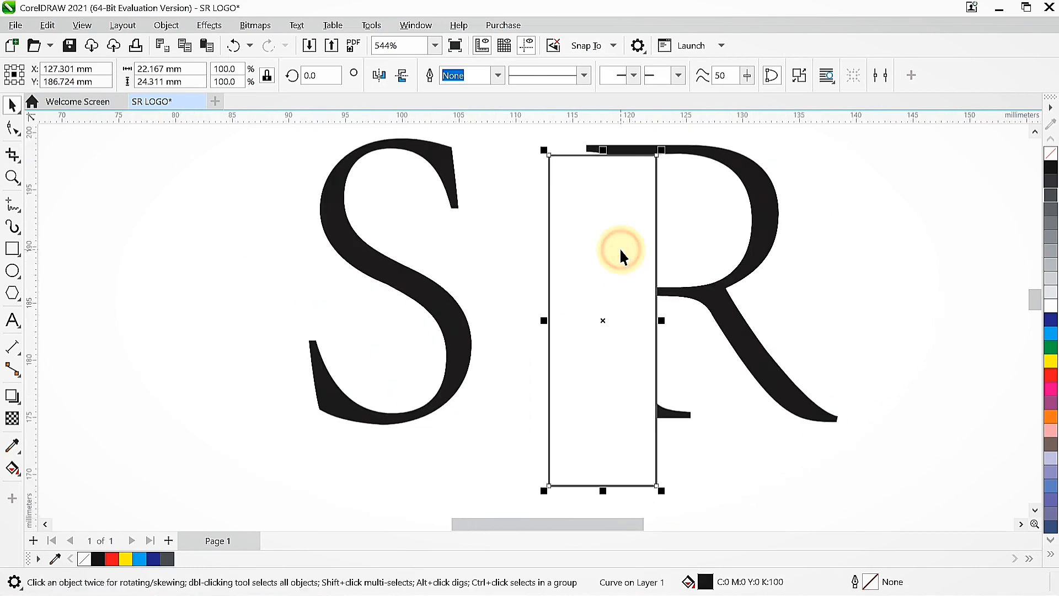
Step: Move the rectangle down over the R's leftover foot serif and trim that piece away
drag(586, 265, 631, 463)
shift+click(755, 274)
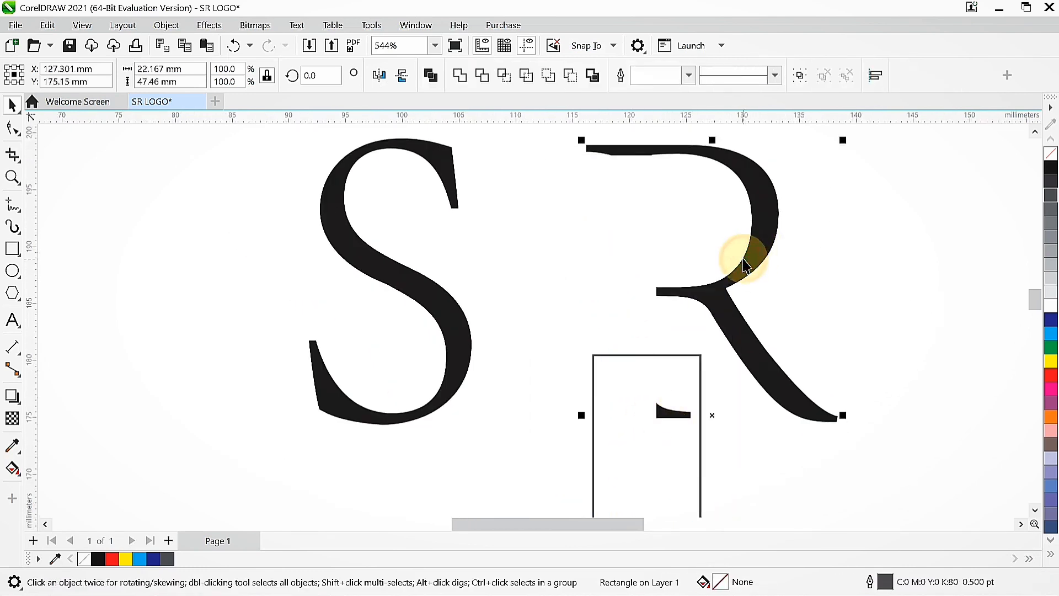
click(481, 77)
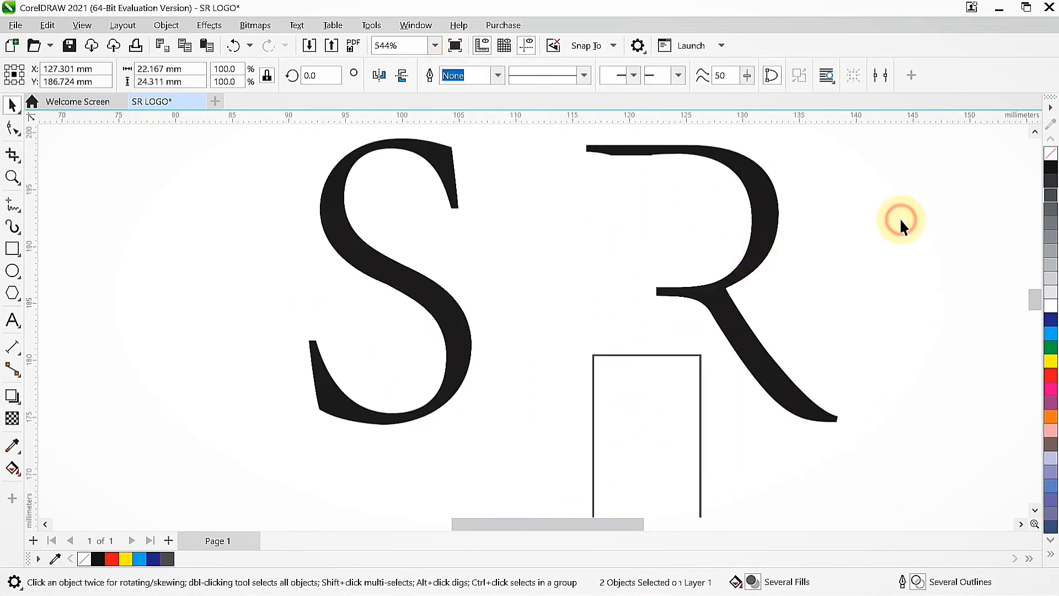
Step: Move the rectangle up against the underside of the R's top bar and convert it into an editable curve with a bendable top edge
click(658, 383)
drag(658, 383, 635, 149)
scroll(636, 155, up, 1)
scroll(634, 156, up, 6)
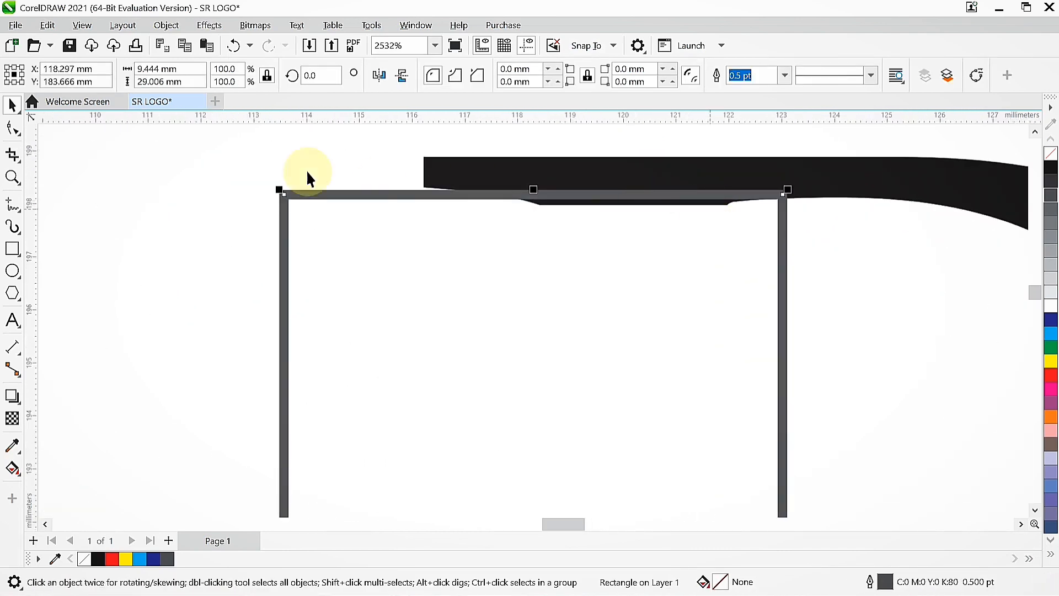
click(12, 128)
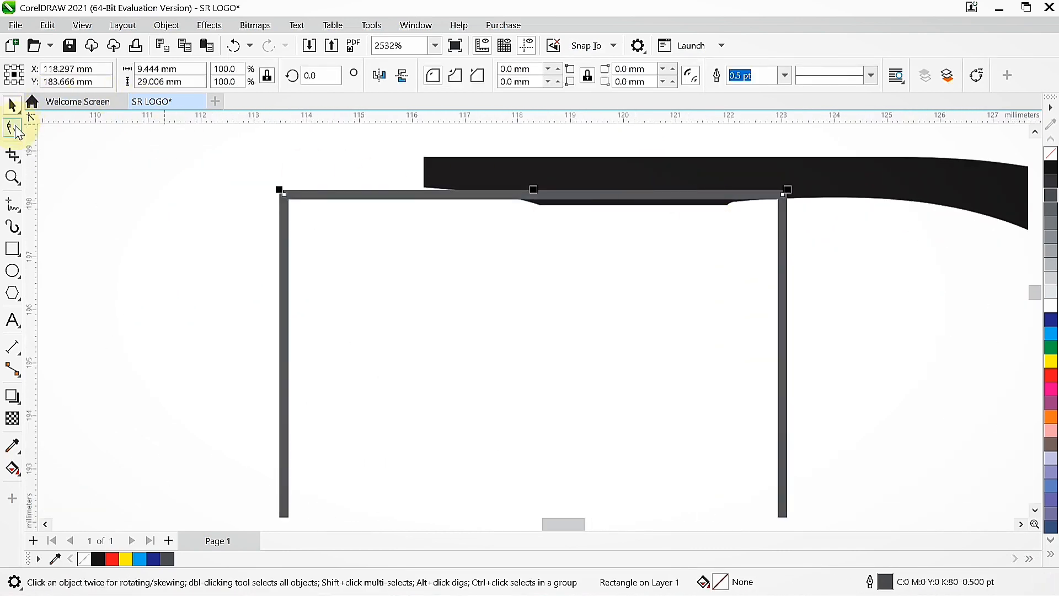
key(ctrl+q)
right_click(530, 197)
click(594, 299)
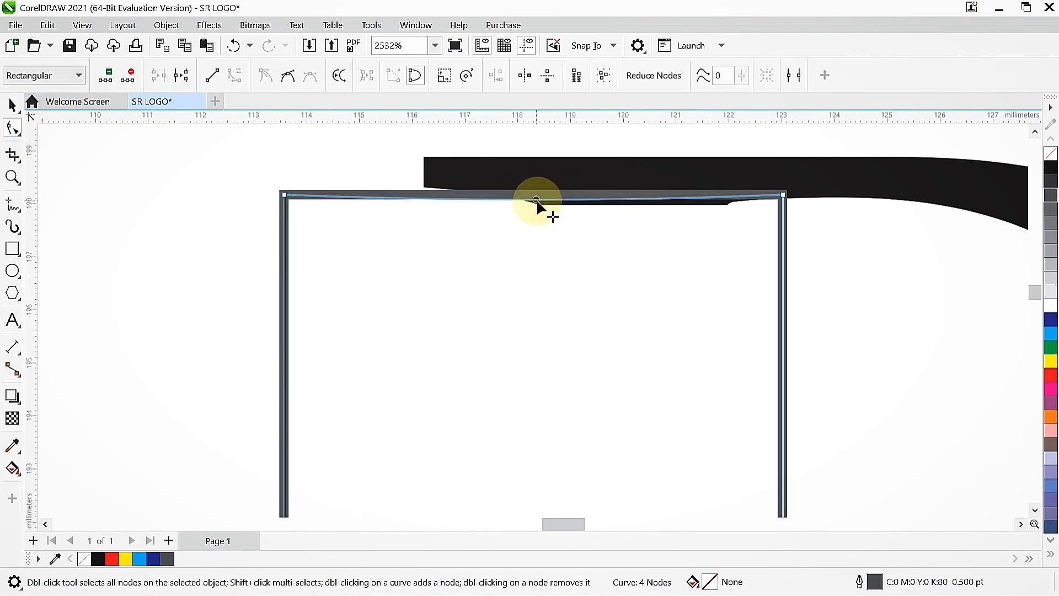
Step: Reshape the rectangle's top edge with its nodes and handles to follow a smooth underside along the R's top bar
drag(537, 200, 537, 207)
drag(284, 193, 337, 177)
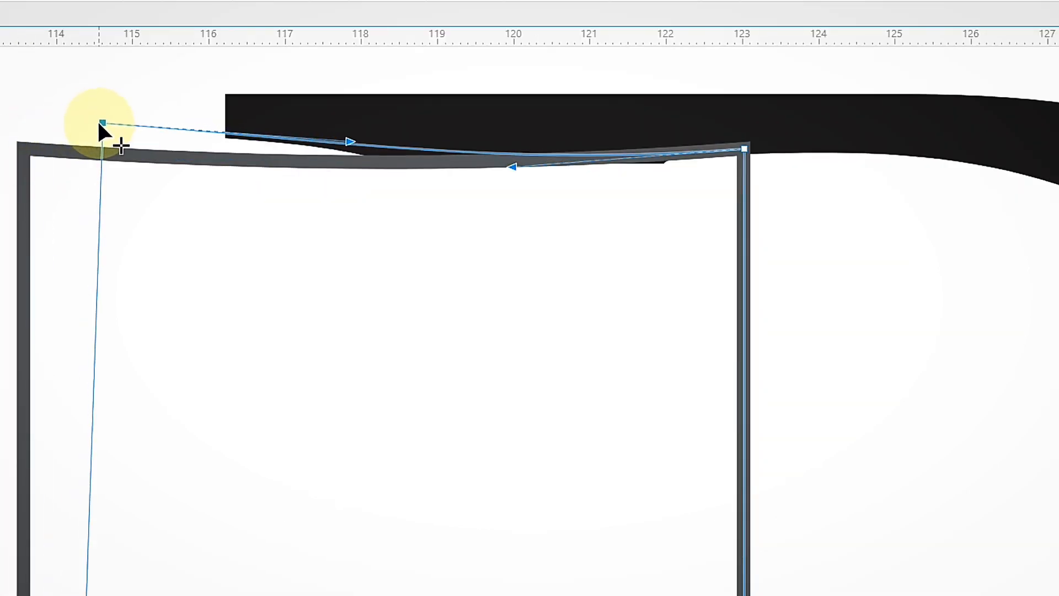
drag(100, 125, 102, 123)
drag(745, 150, 749, 158)
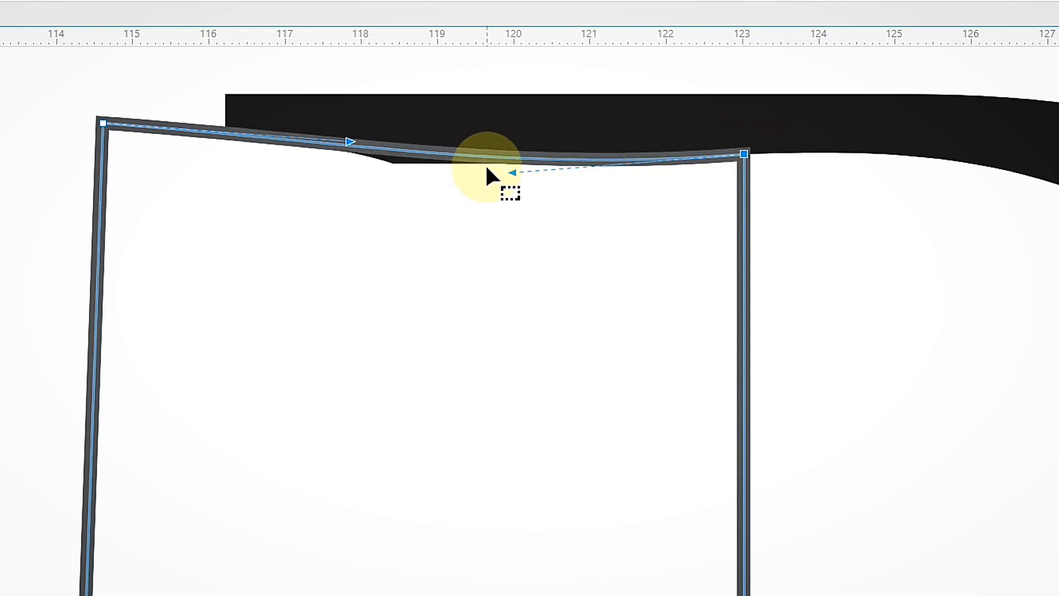
drag(503, 173, 453, 153)
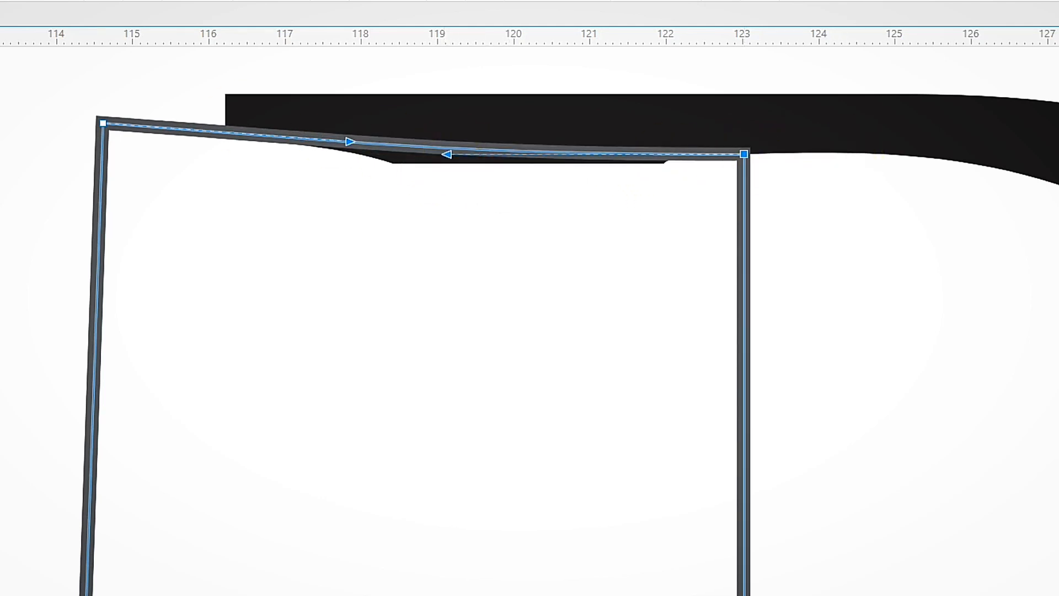
Step: Trim the leftover bump from the R's top bar with the reshaped rectangle and delete the rectangle
click(12, 105)
shift+click(811, 168)
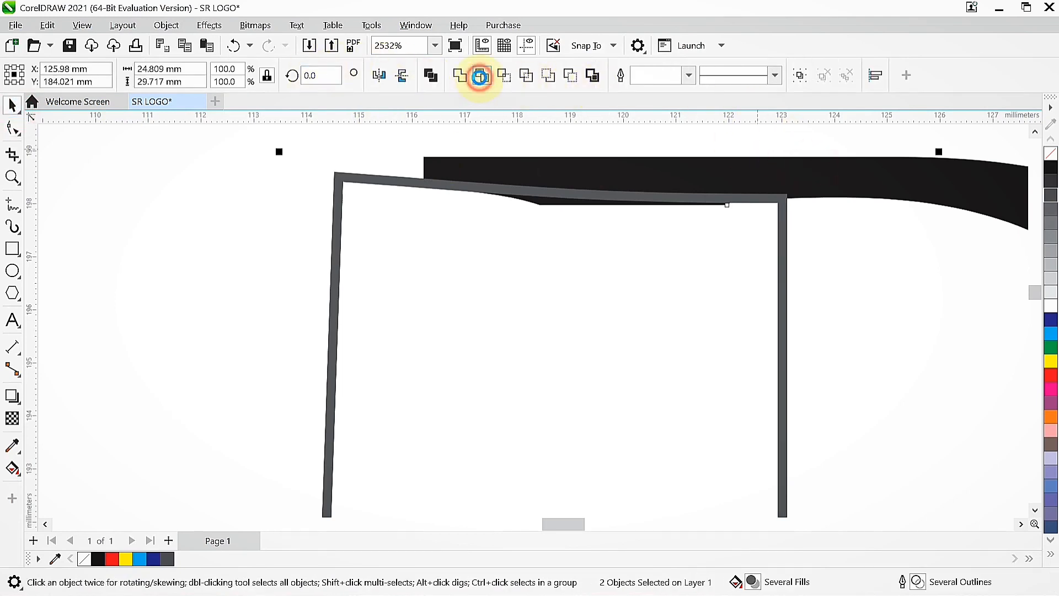
click(482, 75)
scroll(577, 197, down, 3)
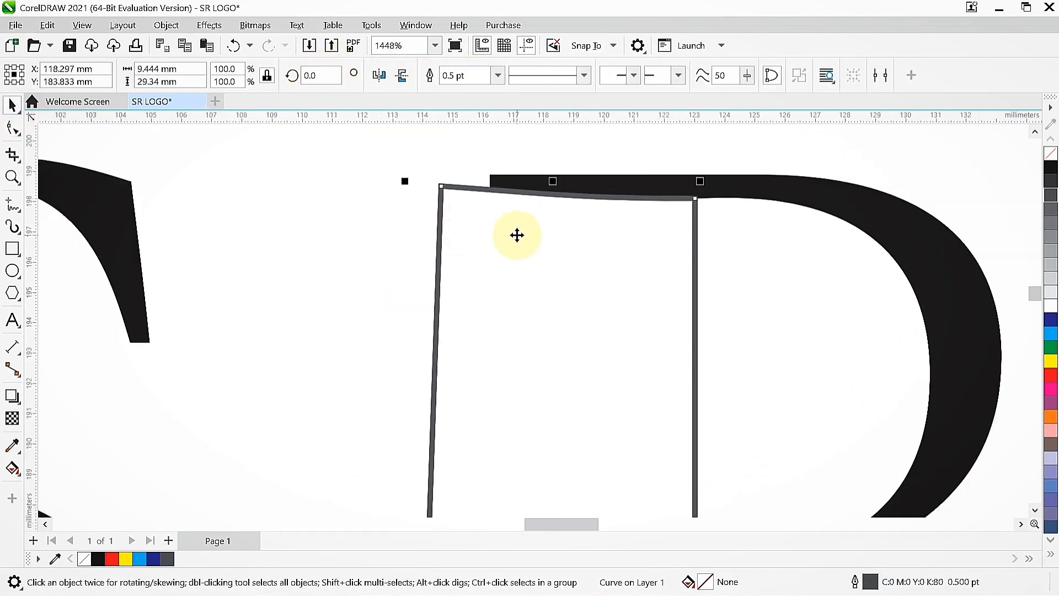
key(Escape)
scroll(522, 234, down, 4)
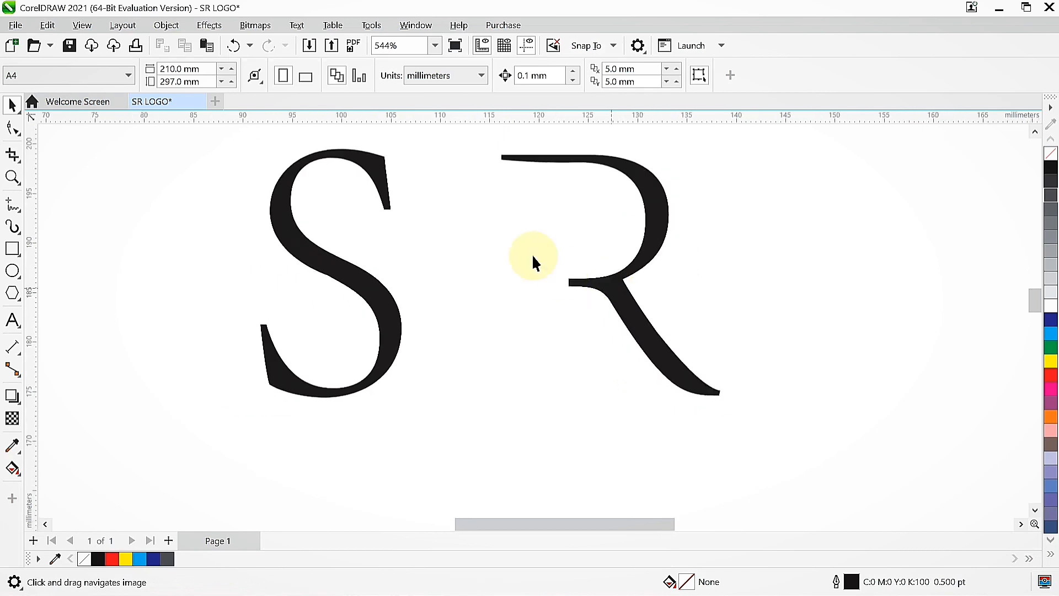
Step: Colour the S cyan (C:100) and the R dark blue (C:100 M:100), with matching outlines
scroll(532, 259, down, 2)
click(513, 280)
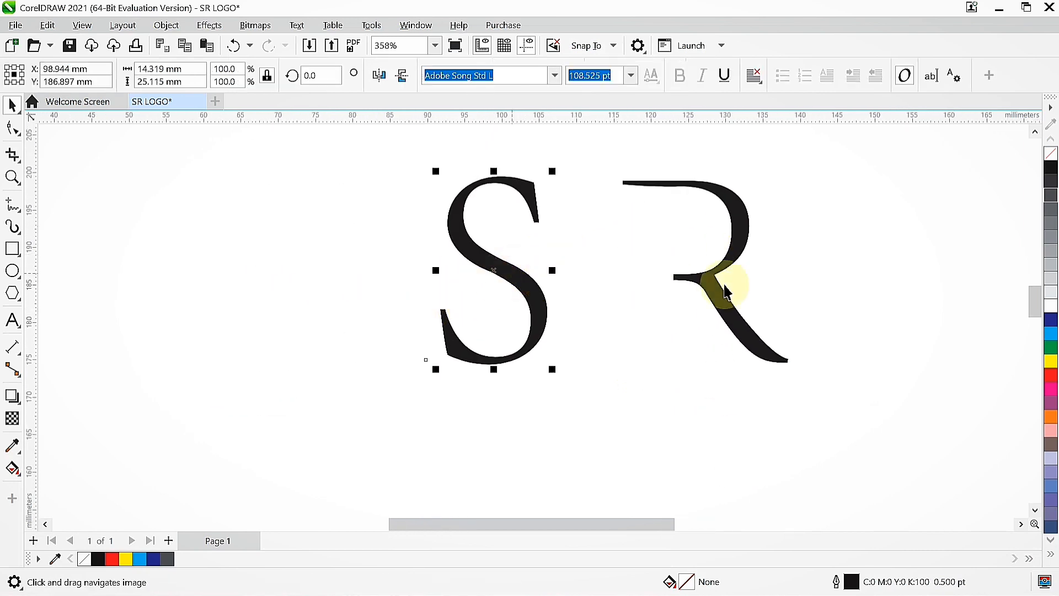
click(743, 262)
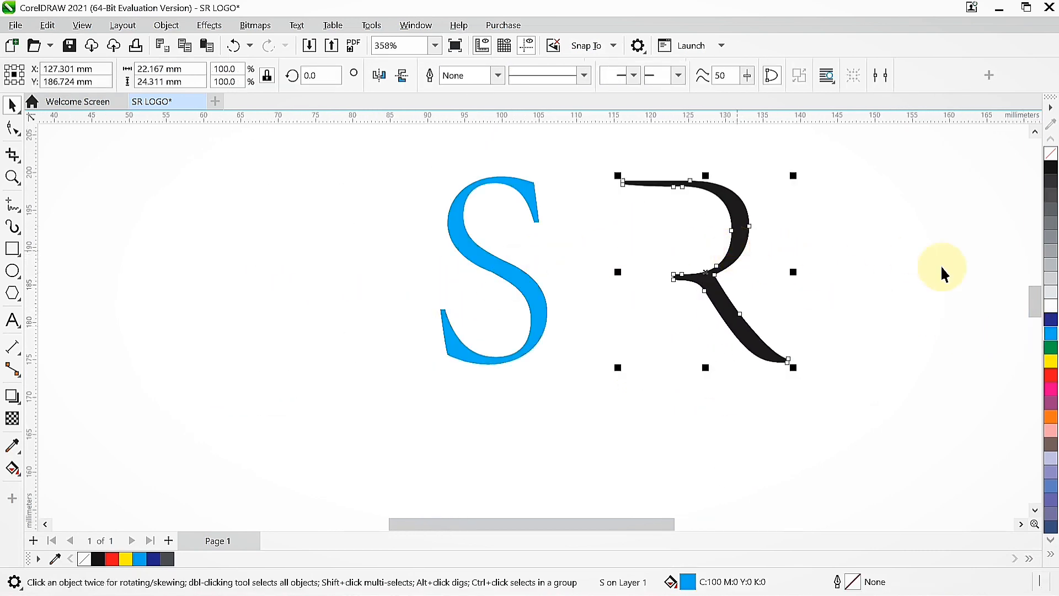
click(1051, 322)
click(467, 291)
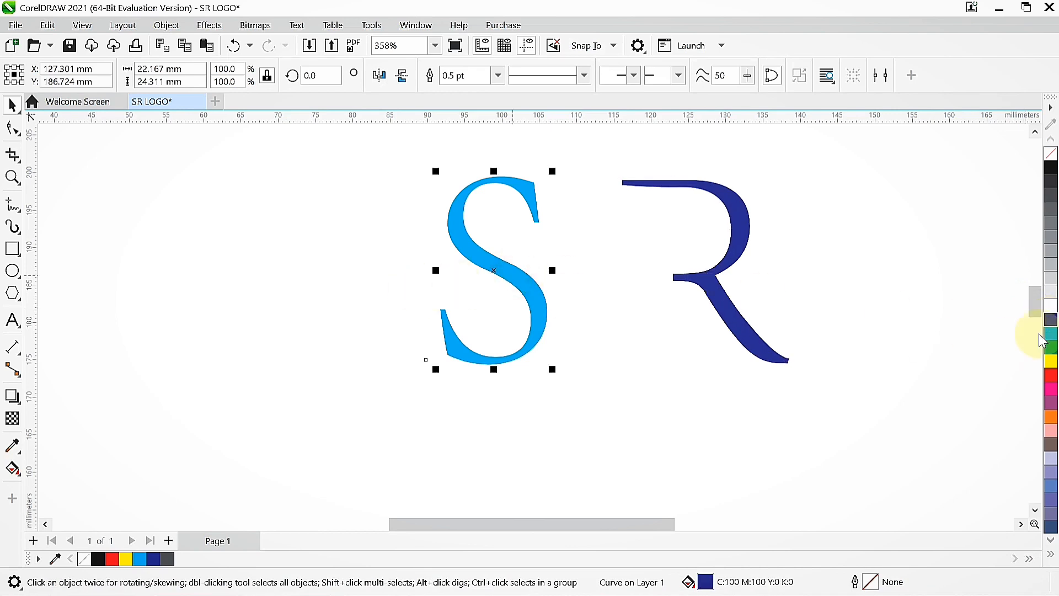
click(716, 244)
Step: Move the R beside the S so that its top bar starts at the S's upper end
click(685, 272)
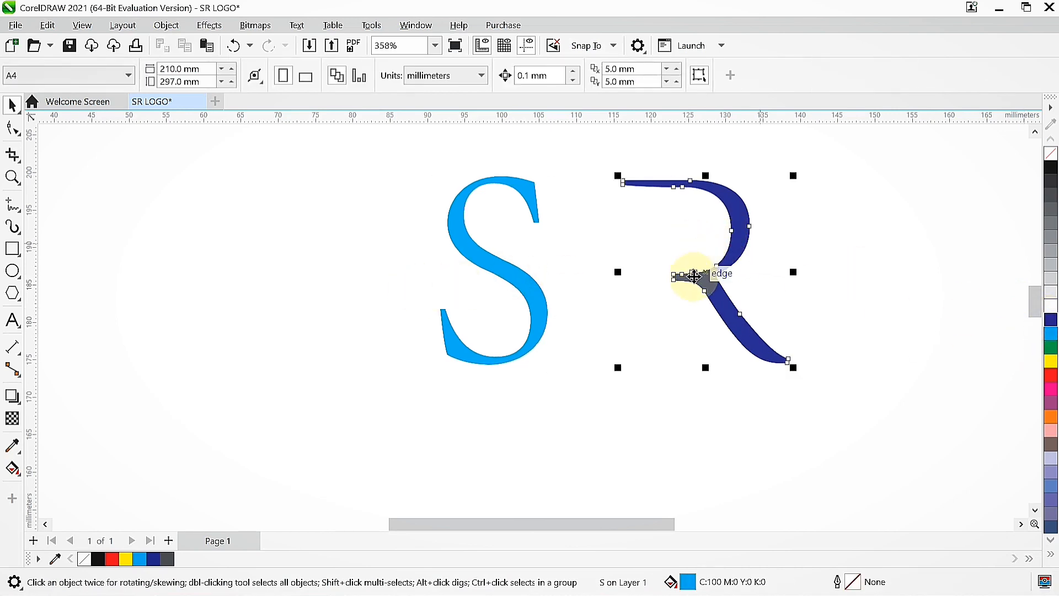
drag(678, 276, 619, 268)
scroll(370, 237, down, 1)
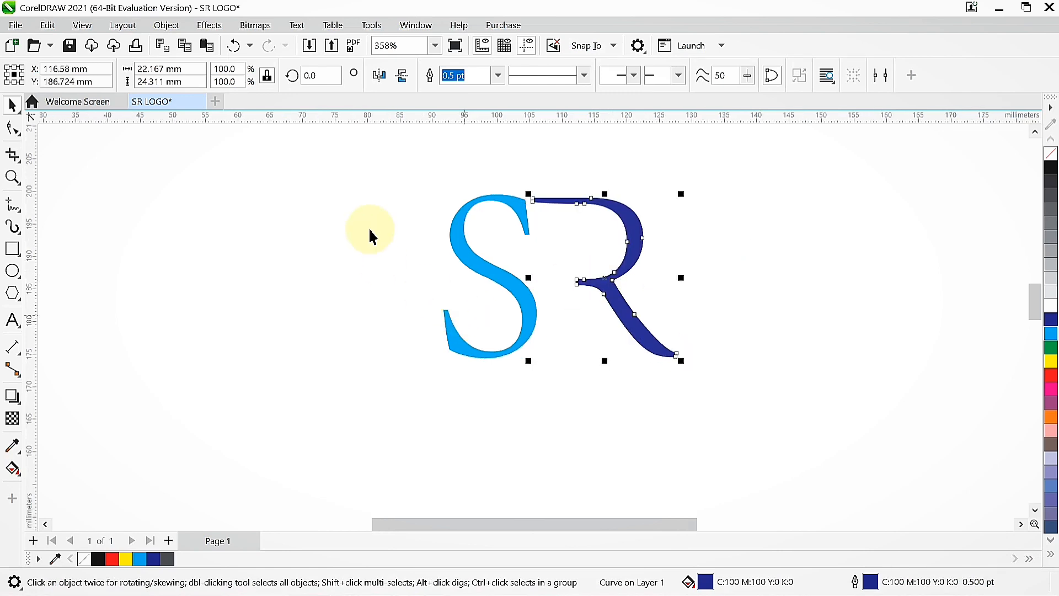
Step: Select both letters and shift them horizontally to the right, clearing space beside them
drag(712, 436, 710, 433)
drag(557, 279, 733, 279)
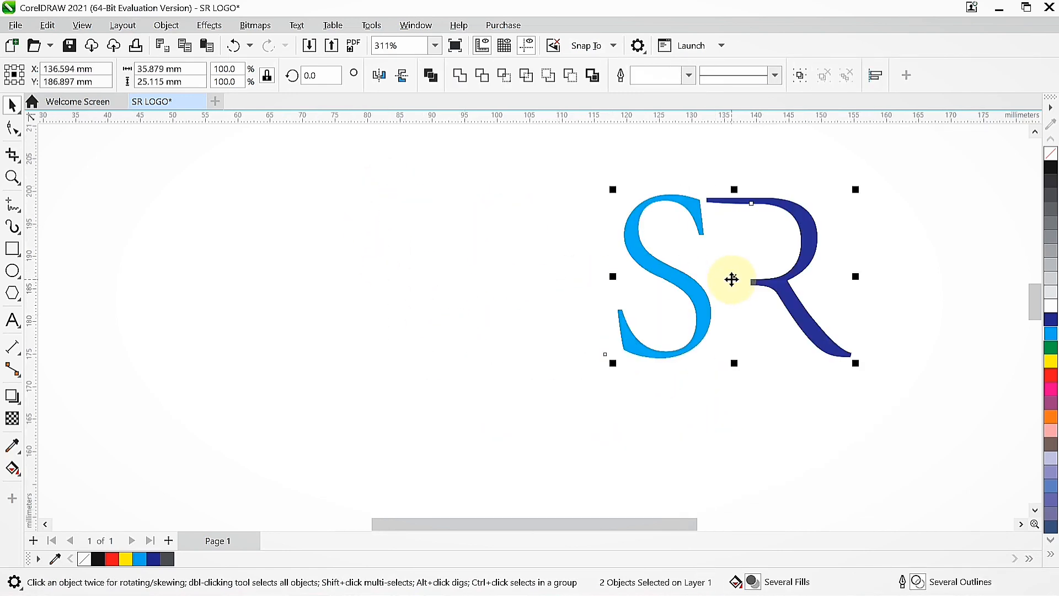
click(278, 299)
drag(277, 300, 289, 303)
Step: Draw a circle about 36.6 mm in diameter beside the letters and place a copy offset about 2 mm to the right
key(F7)
drag(241, 213, 480, 409)
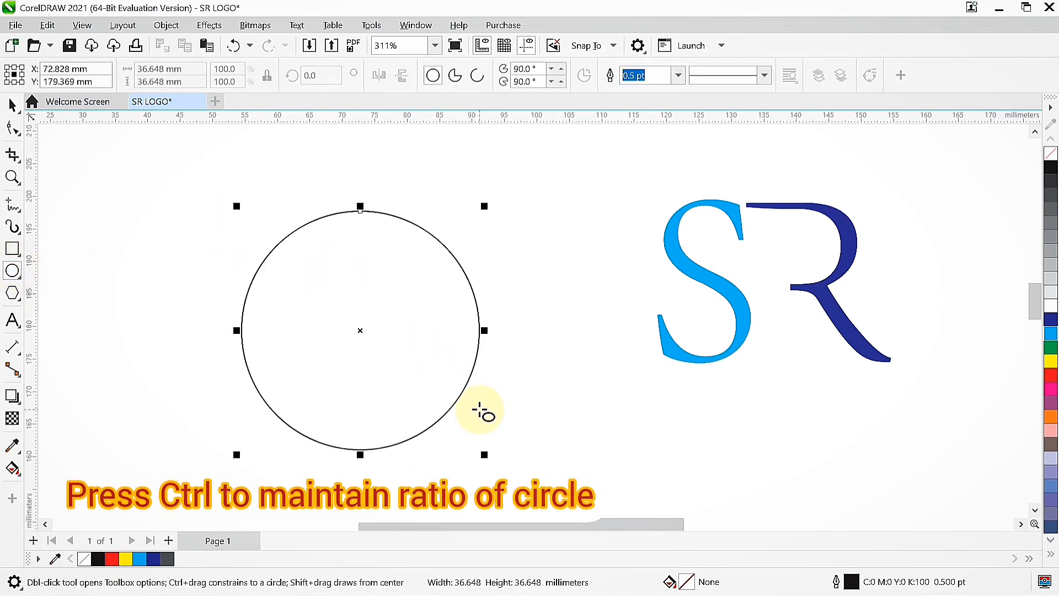
click(11, 105)
drag(366, 329, 365, 270)
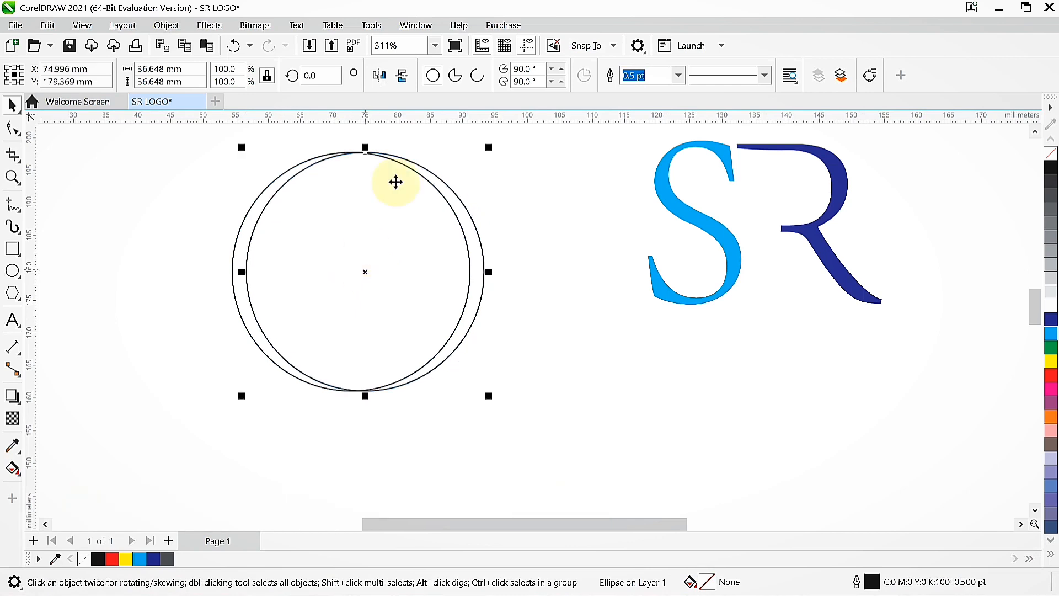
Step: Trim the first circle with its offset copy and delete the copy, leaving a thin crescent
shift+click(245, 223)
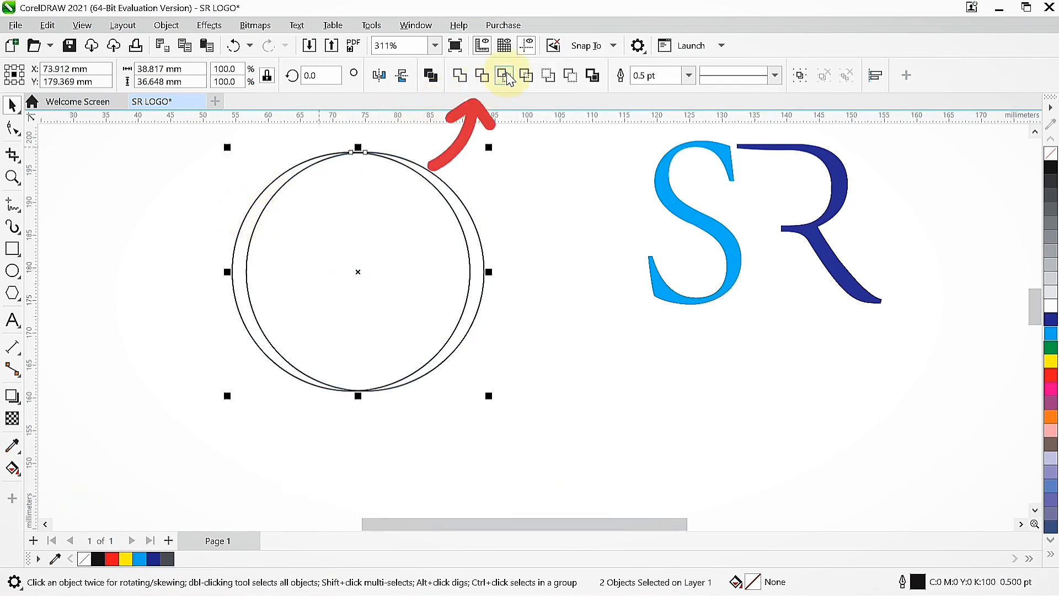
click(481, 77)
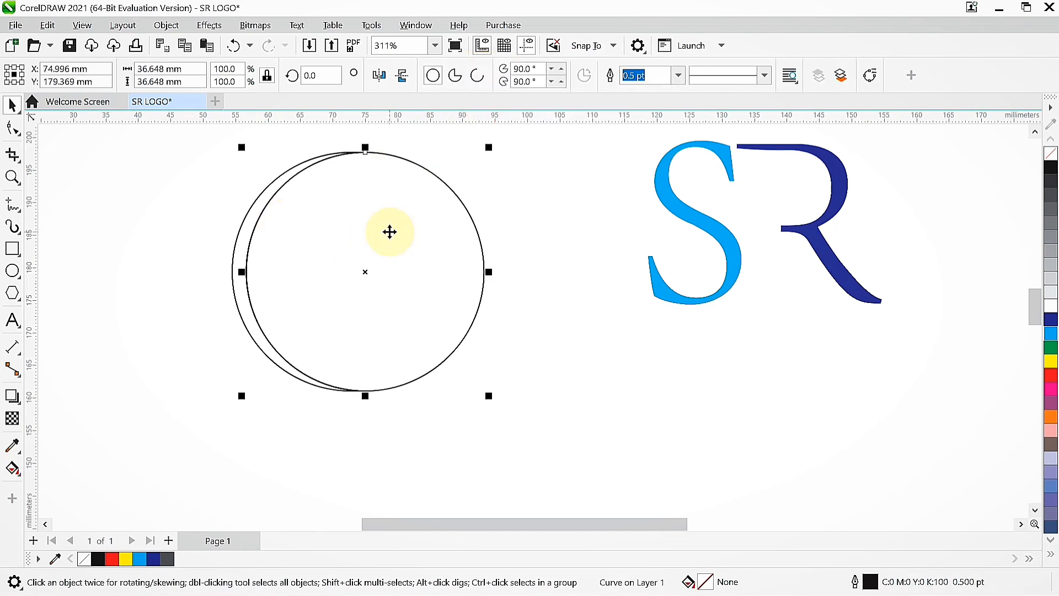
key(Delete)
click(231, 248)
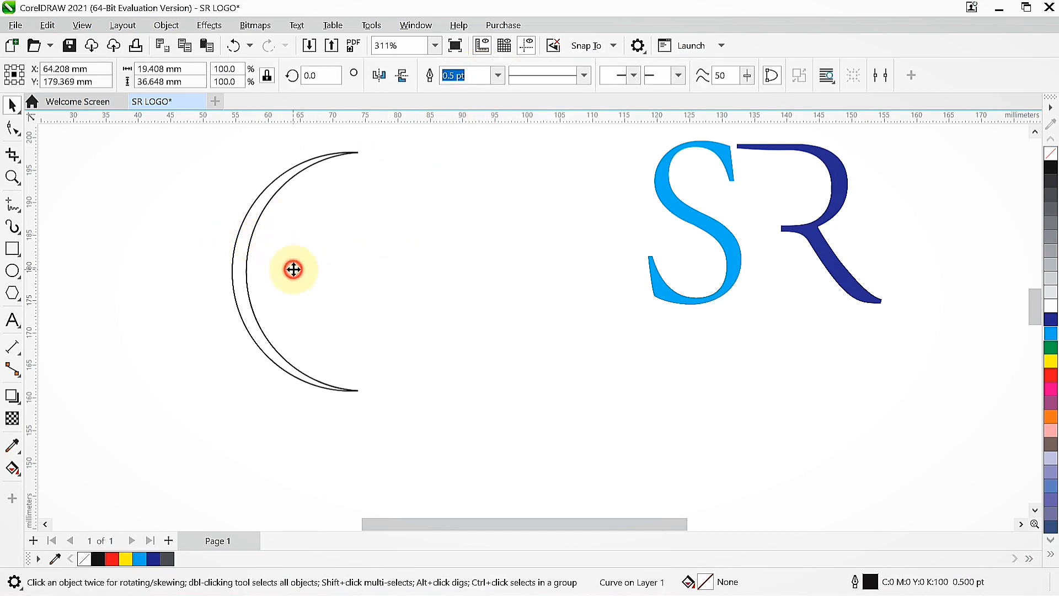
Step: Duplicate the crescent, mirror the copy horizontally opposite the original to form a ring, and group both crescents
mouse_move(293, 269)
mouse_down()
mouse_move(378, 264)
mouse_move(426, 277)
mouse_move(419, 267)
mouse_up()
click(379, 75)
click(193, 267)
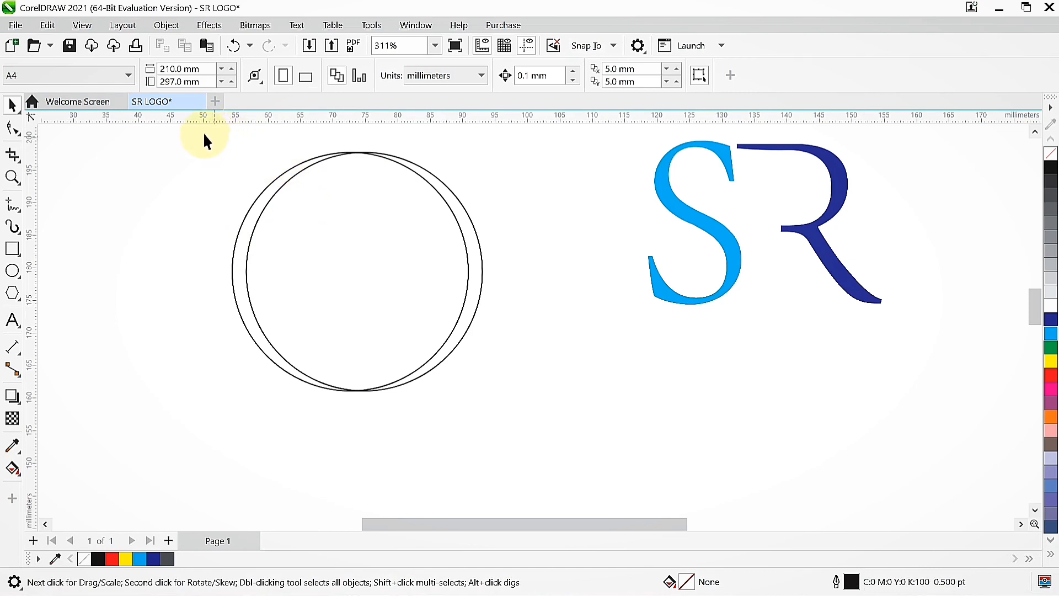
drag(528, 436, 527, 434)
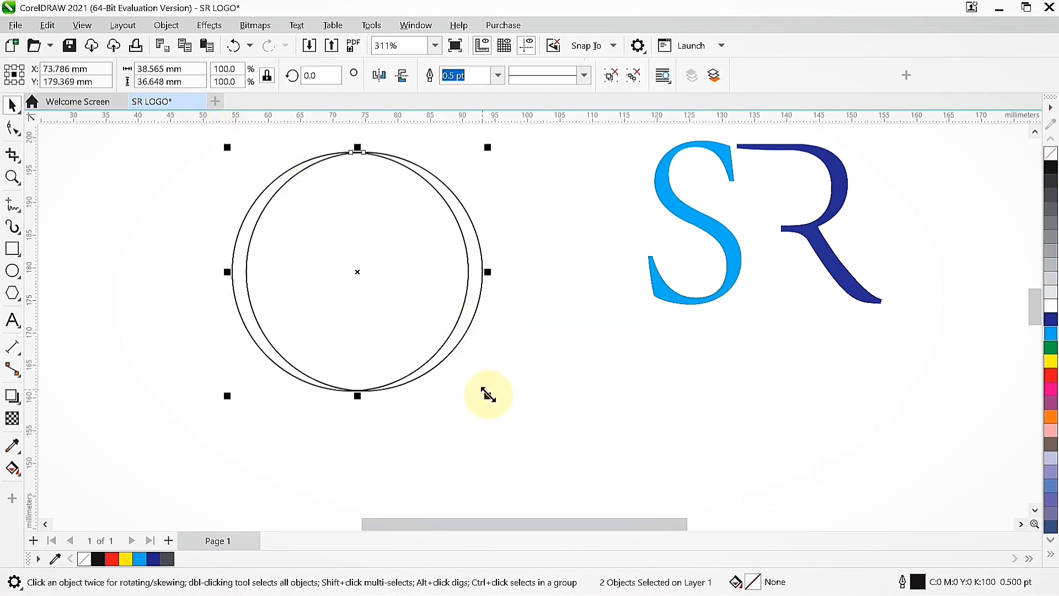
key(ctrl+g)
Step: Create a concentric copy of the crescent ring scaled to about 84.7% and rotate it 90 degrees
drag(485, 395, 475, 375)
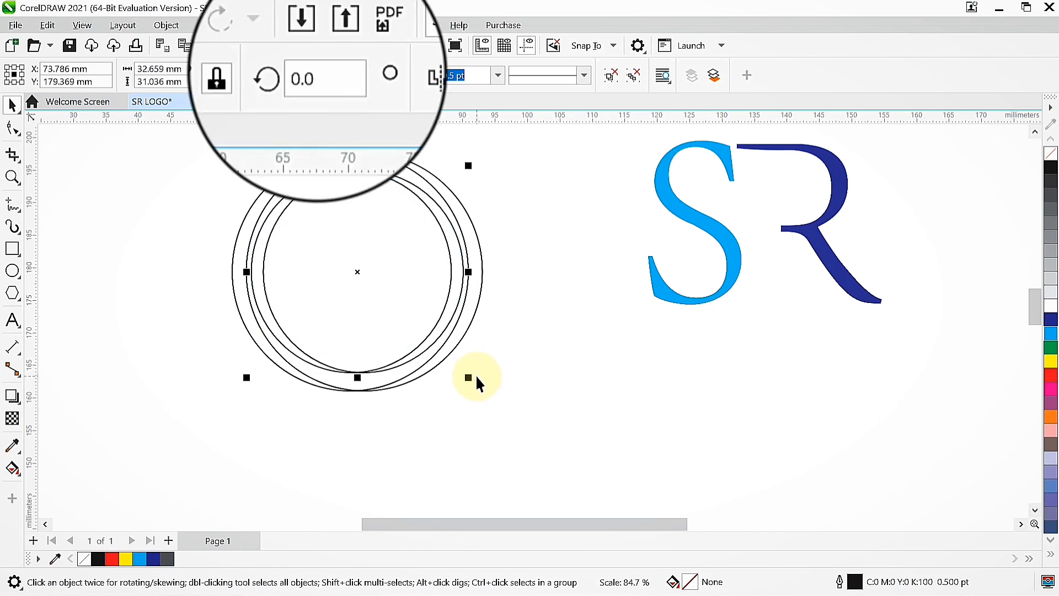
double_click(331, 78)
text(90)
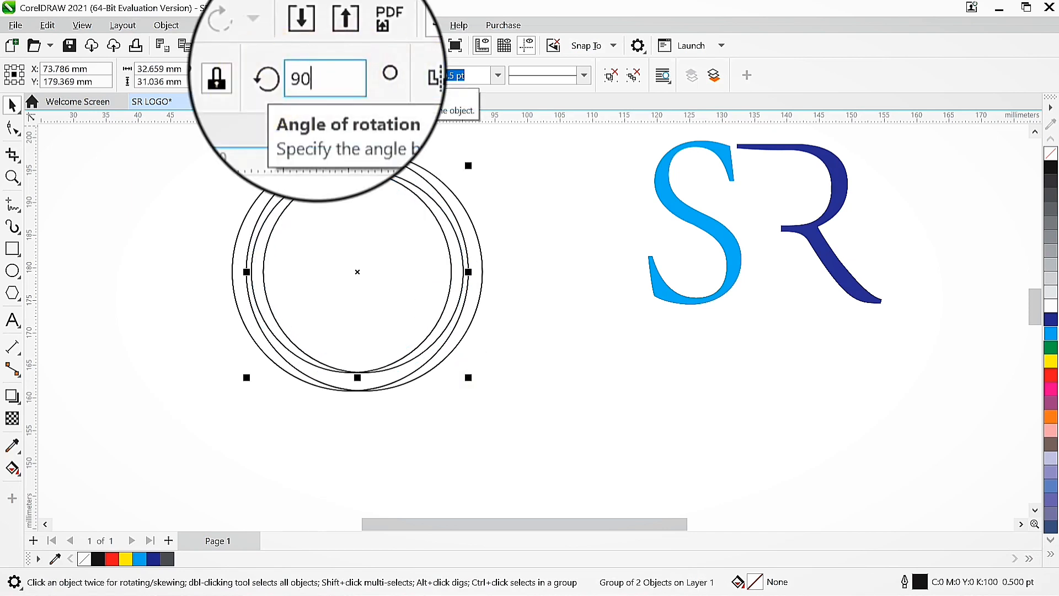
key(Return)
click(507, 304)
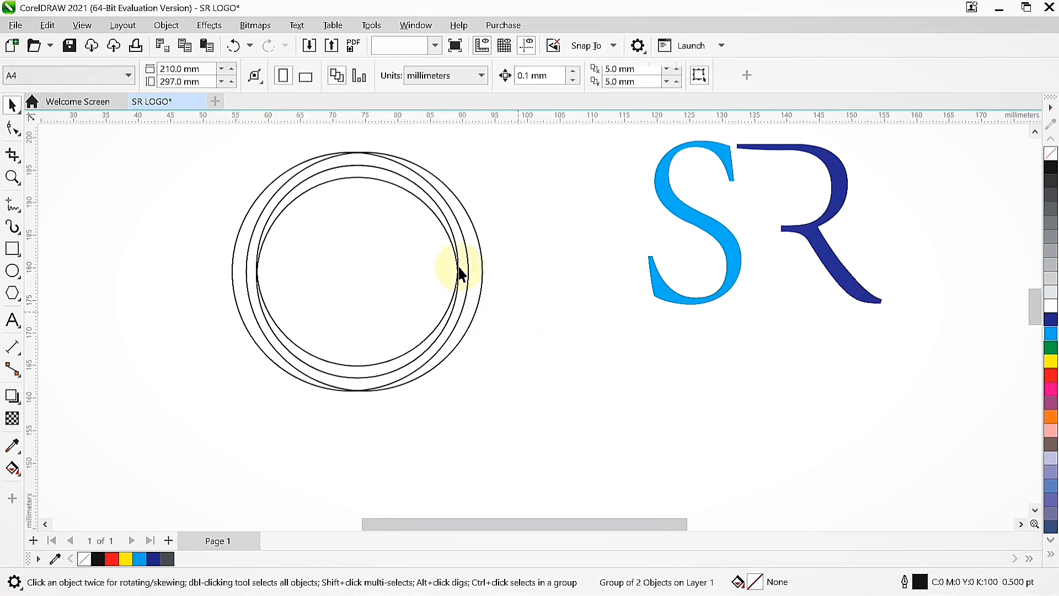
Step: Colour the outer ring's fill and outline dark blue and the inner ring cyan, leaving the document's default colours unchanged
drag(478, 339, 531, 438)
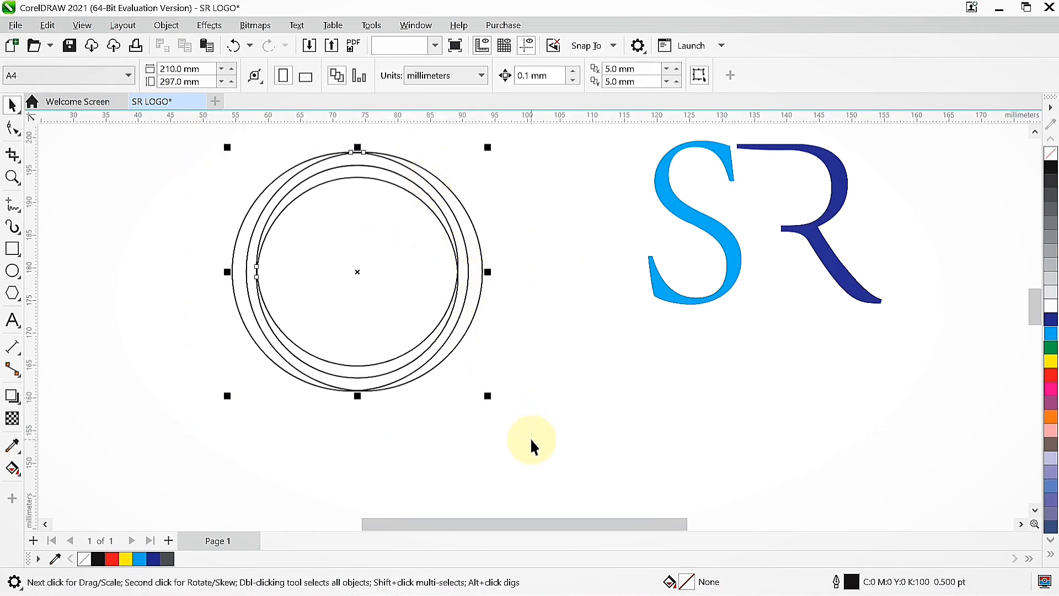
click(458, 211)
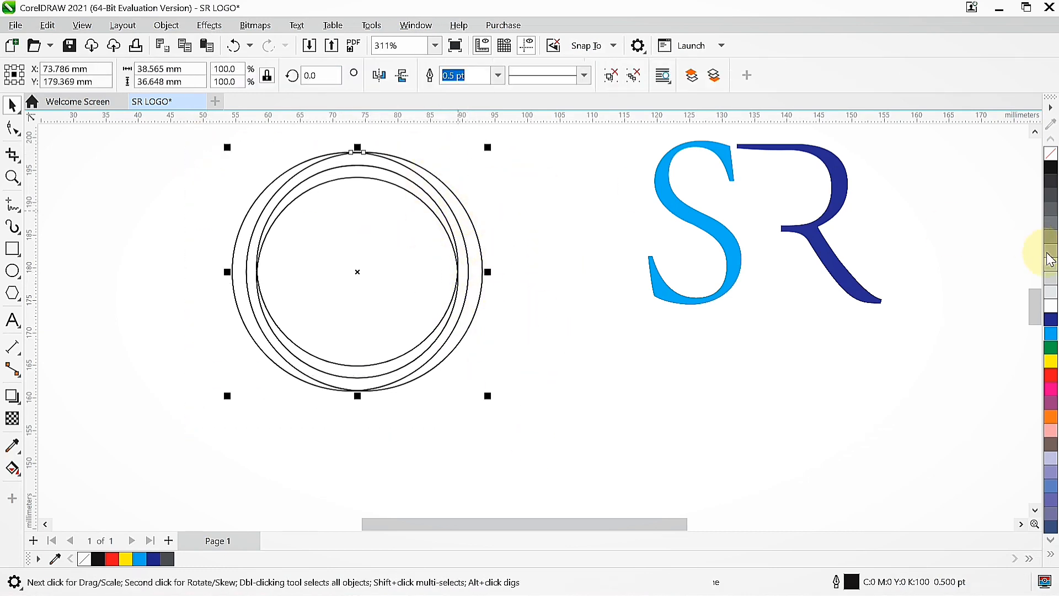
click(1051, 320)
right_click(1051, 320)
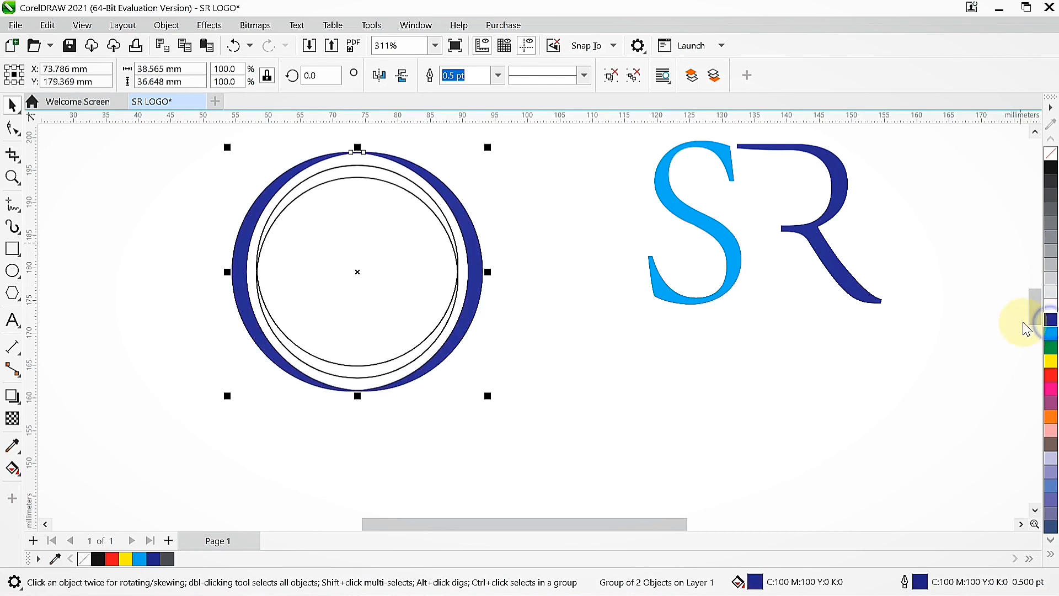
click(402, 189)
click(1050, 333)
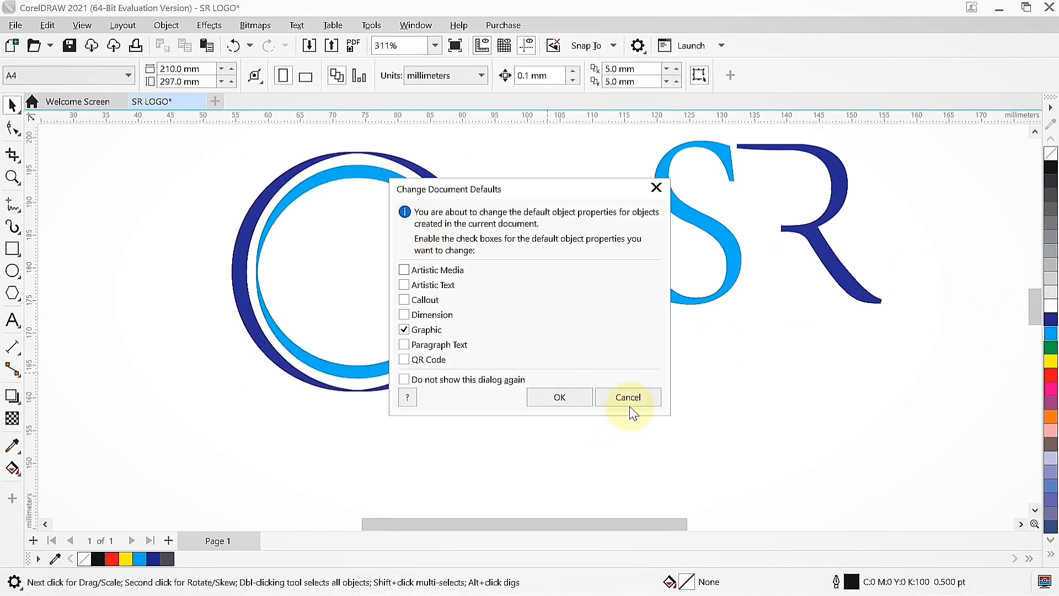
click(629, 398)
Step: Enlarge the inner cyan ring slightly about its centre to narrow the gap to the outer ring
click(353, 172)
drag(463, 381, 556, 341)
click(556, 339)
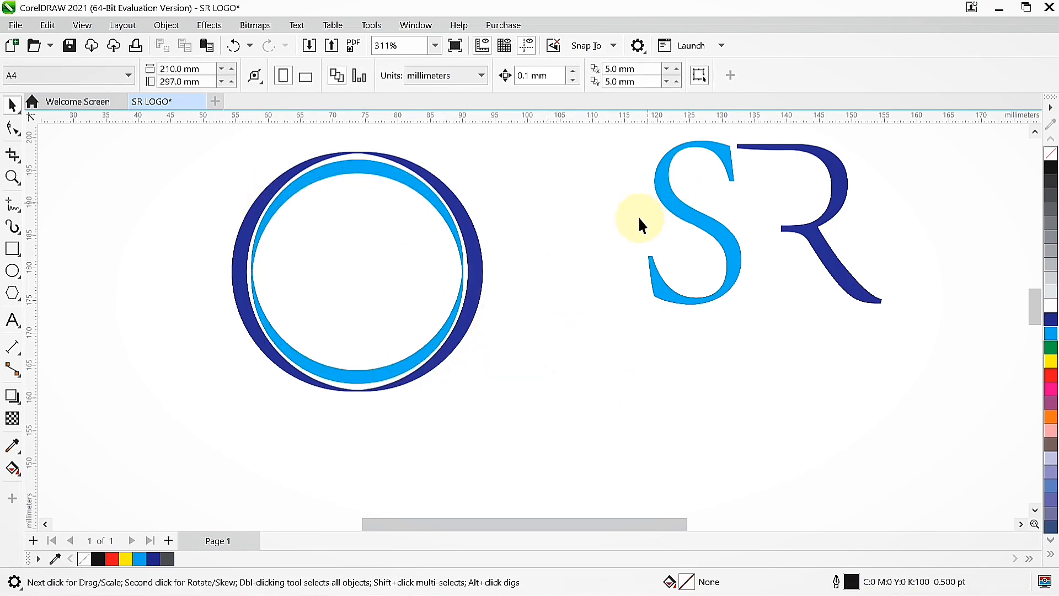
Step: Move the dark blue R closer to the cyan S, slightly raised so its top bar overlaps above the S
drag(669, 163, 690, 194)
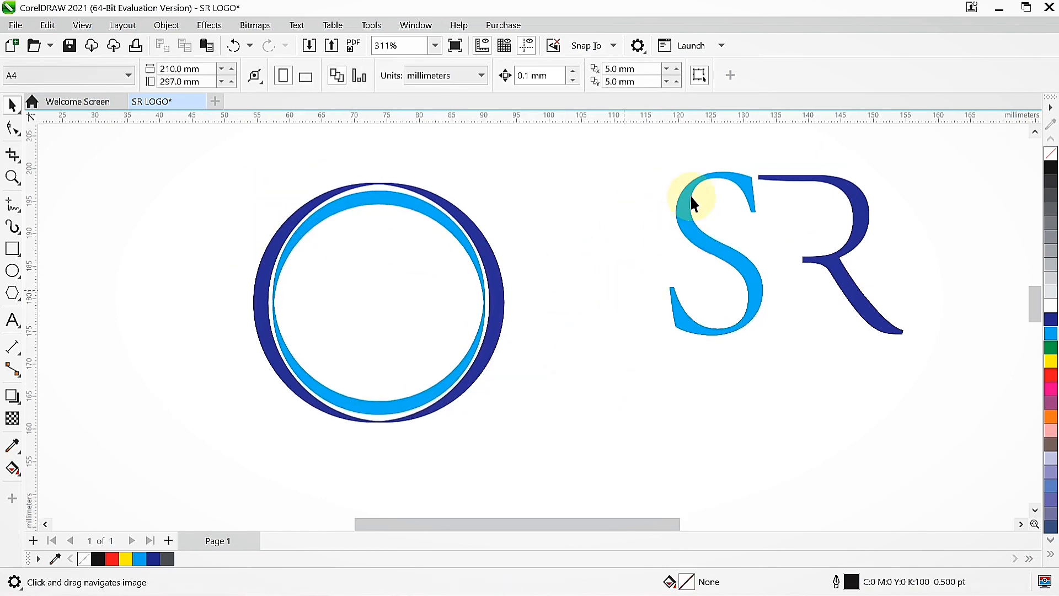
click(846, 226)
drag(827, 248, 789, 238)
Step: Group the S and R letters and scale the group to 63.6% about its centre
drag(617, 139, 920, 415)
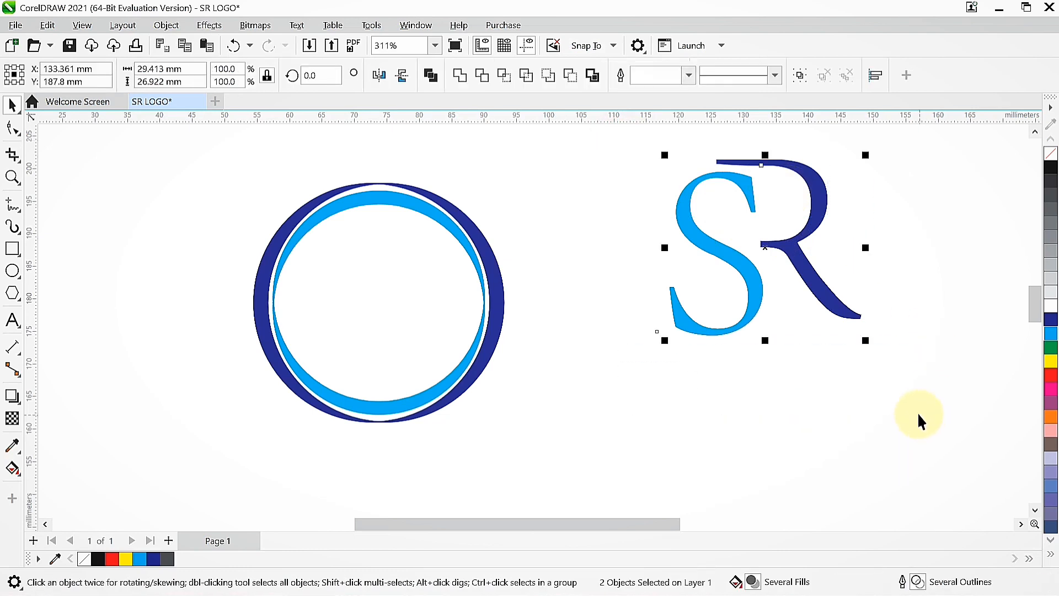
key(ctrl+g)
drag(865, 340, 831, 309)
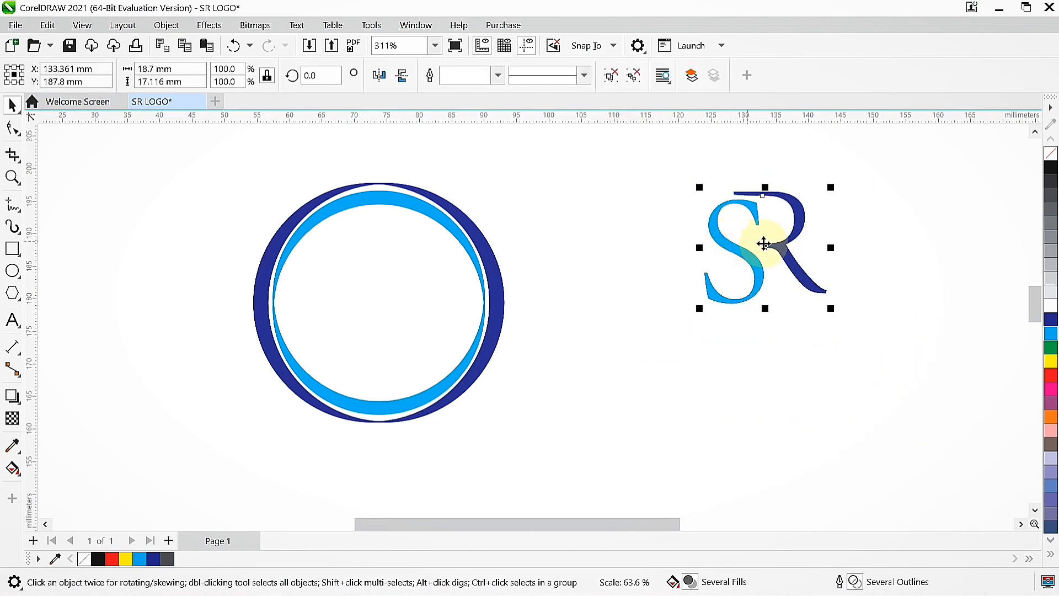
Step: Move the SR monogram inside the two-tone ring and centre it horizontally and vertically on the ring
drag(763, 243, 434, 325)
shift+click(462, 268)
key(c)
key(e)
click(638, 300)
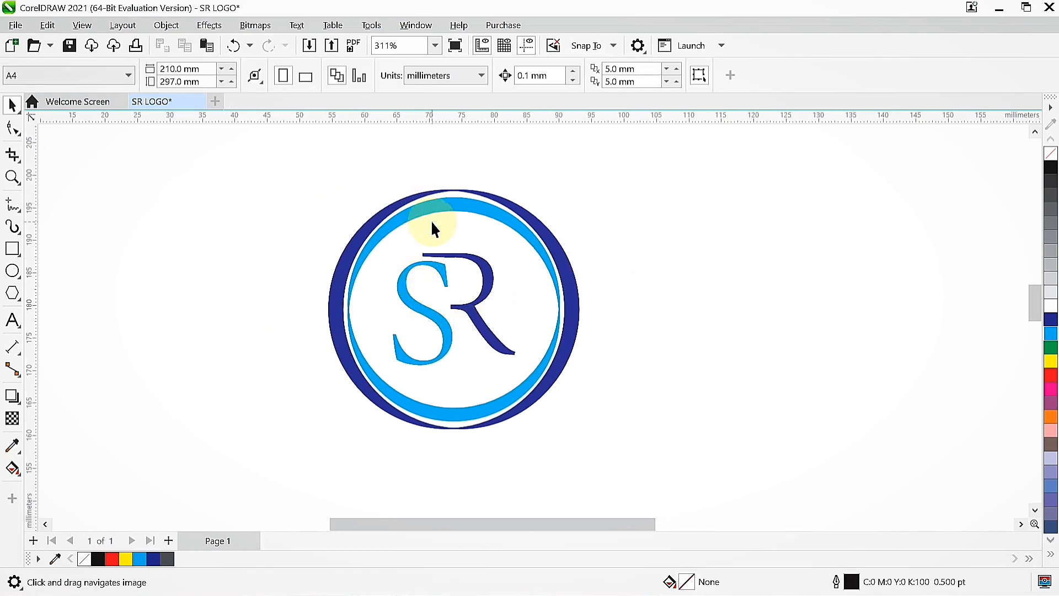
key(space)
Step: Add the artistic text "Sultan Ace & Refrigeration Service" beside the logo in 24 pt Arial
click(12, 320)
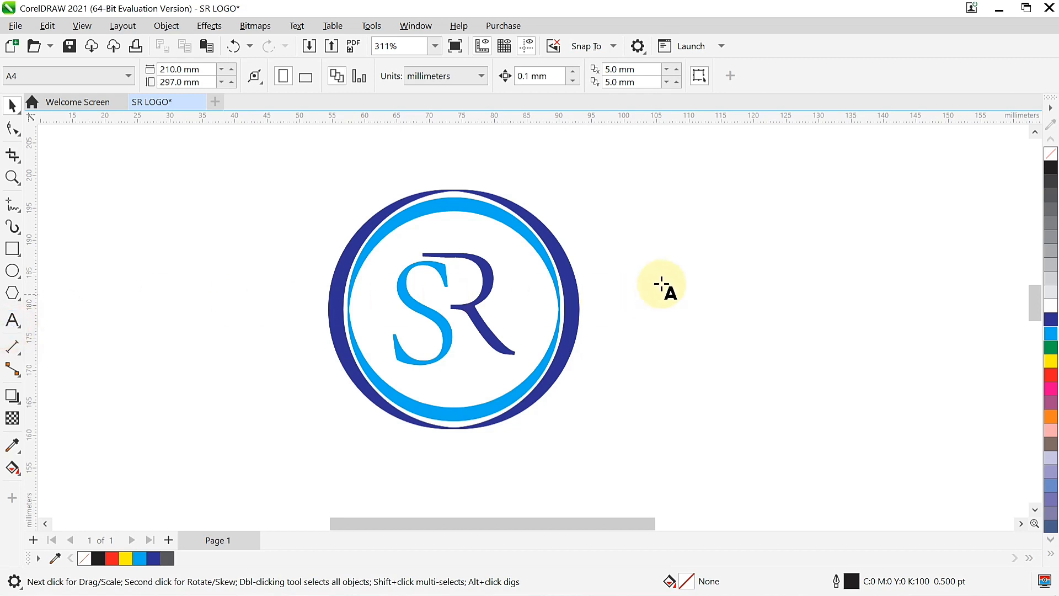
click(666, 266)
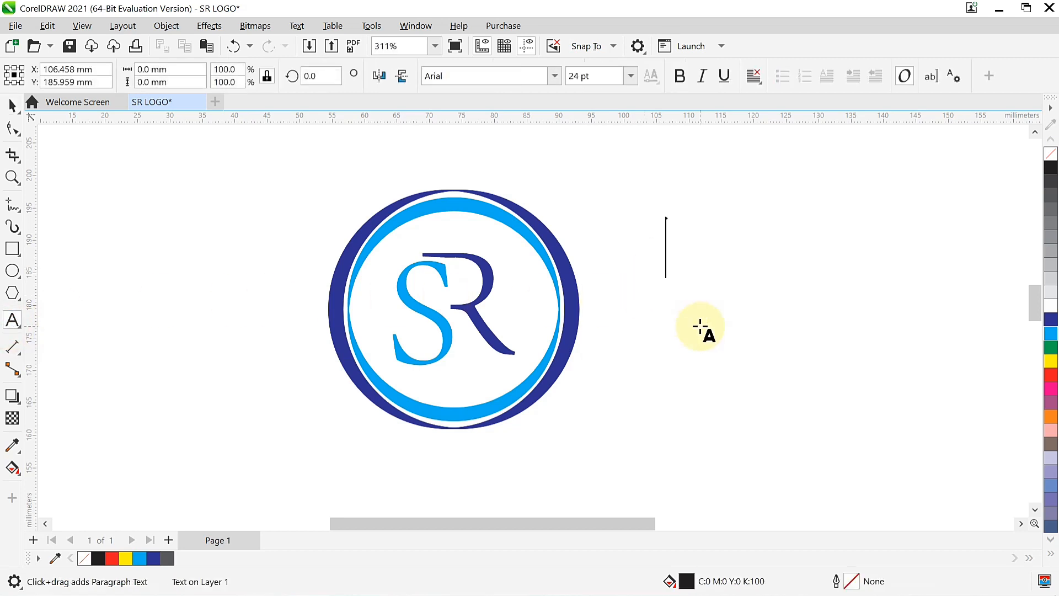
text(Su)
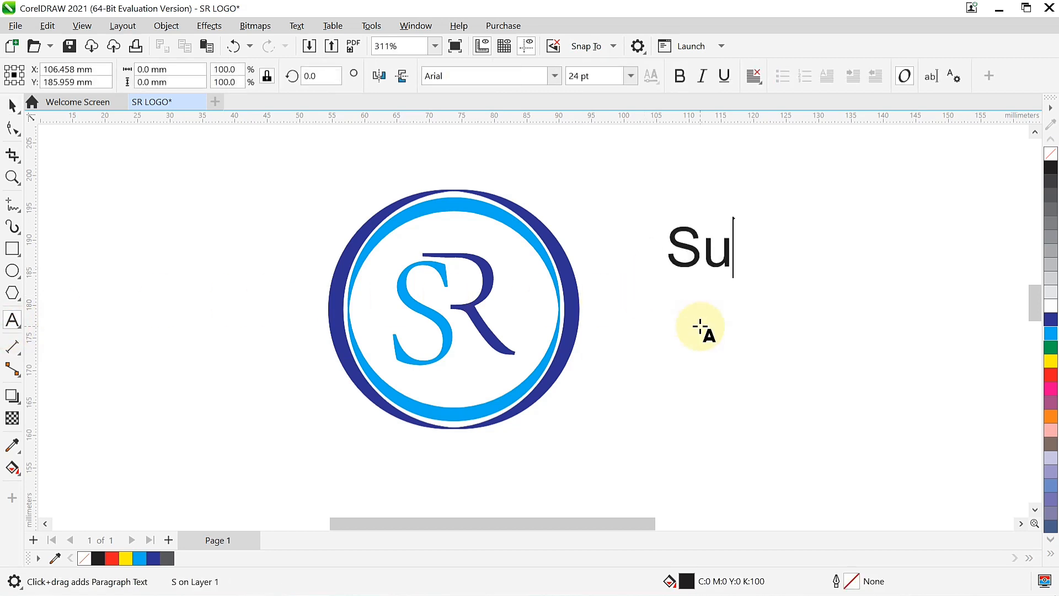
text(ltan Ace & Refrigerat)
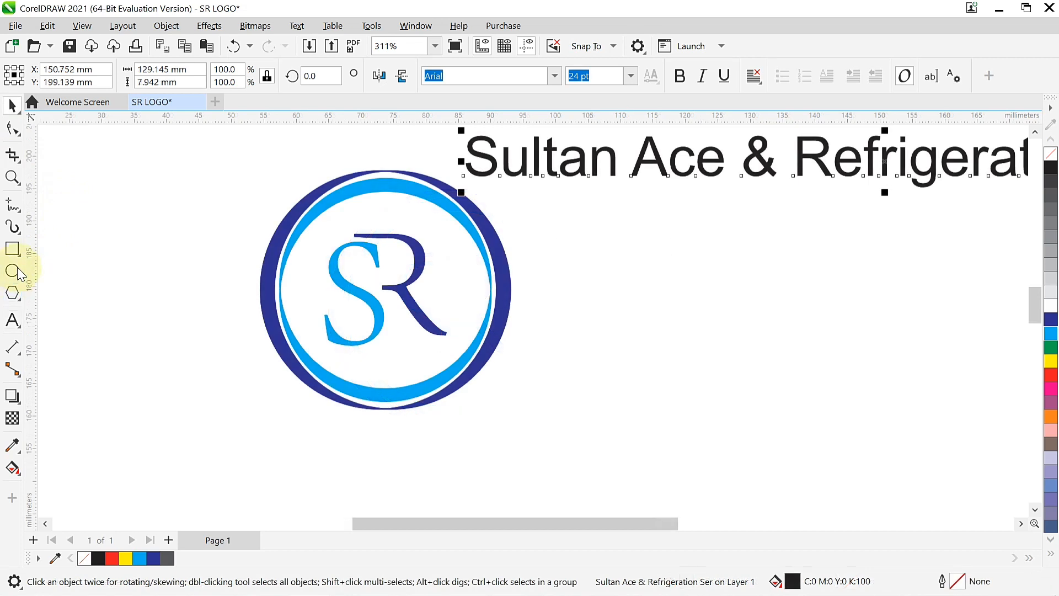
Step: Draw a circle around the monogram, centred in the logo, and scale it to about 29.9 mm so it fits inside the cyan ring
click(12, 271)
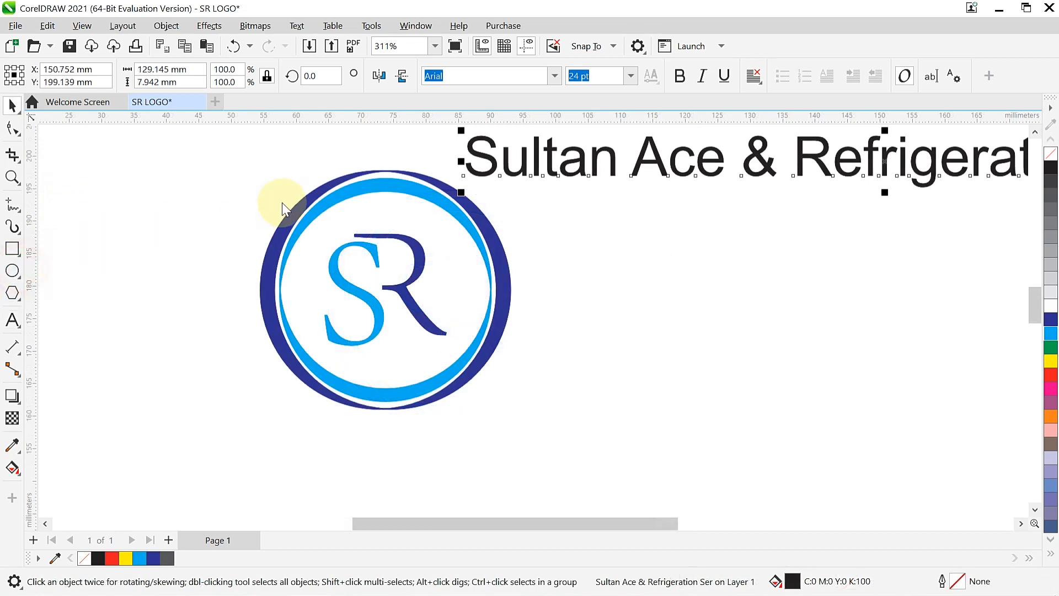
drag(319, 208, 480, 382)
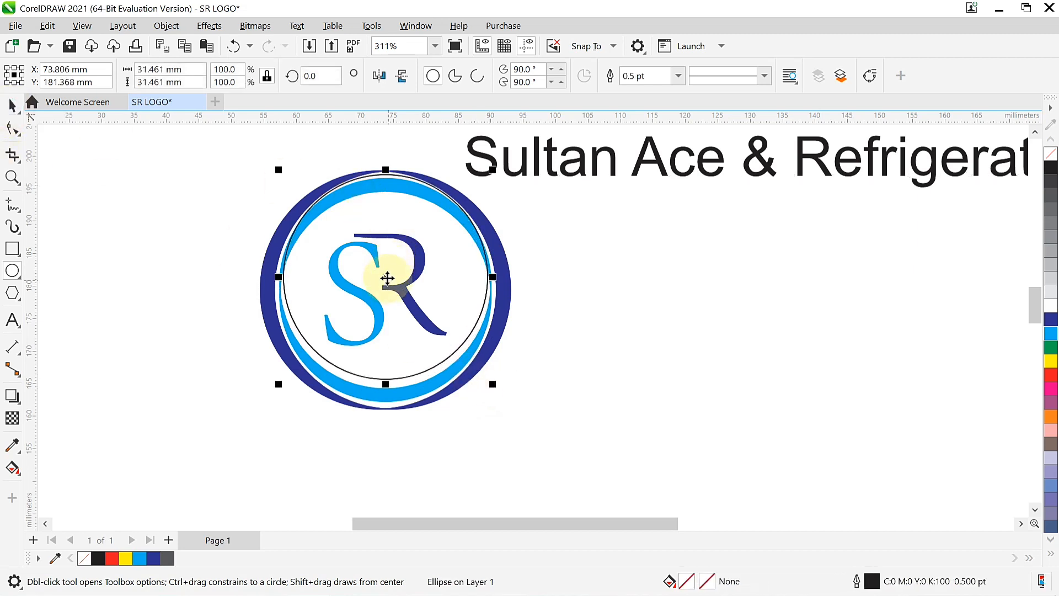
key(space)
drag(387, 280, 387, 290)
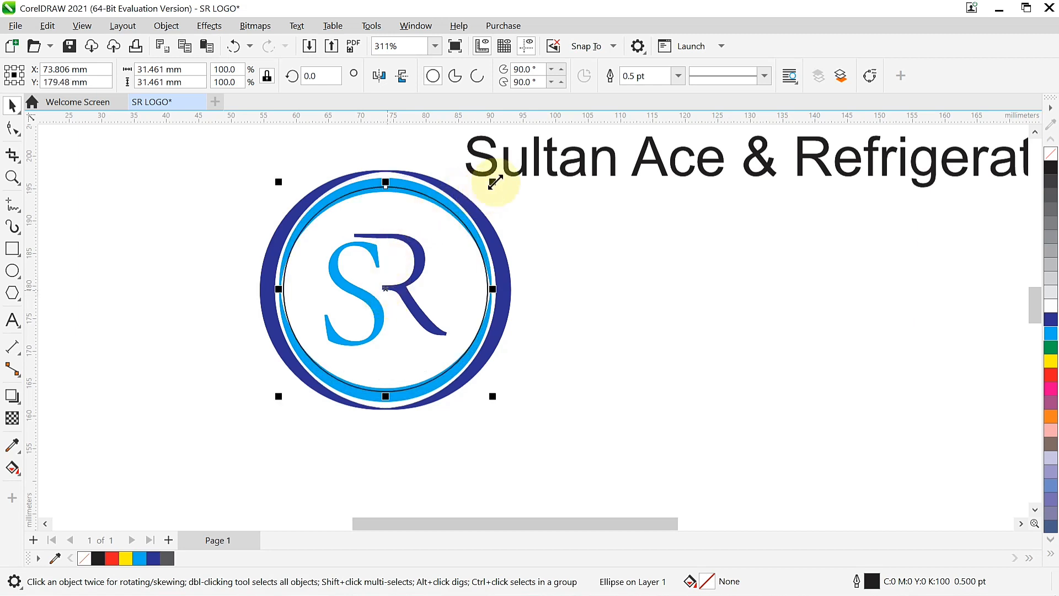
drag(492, 184, 489, 186)
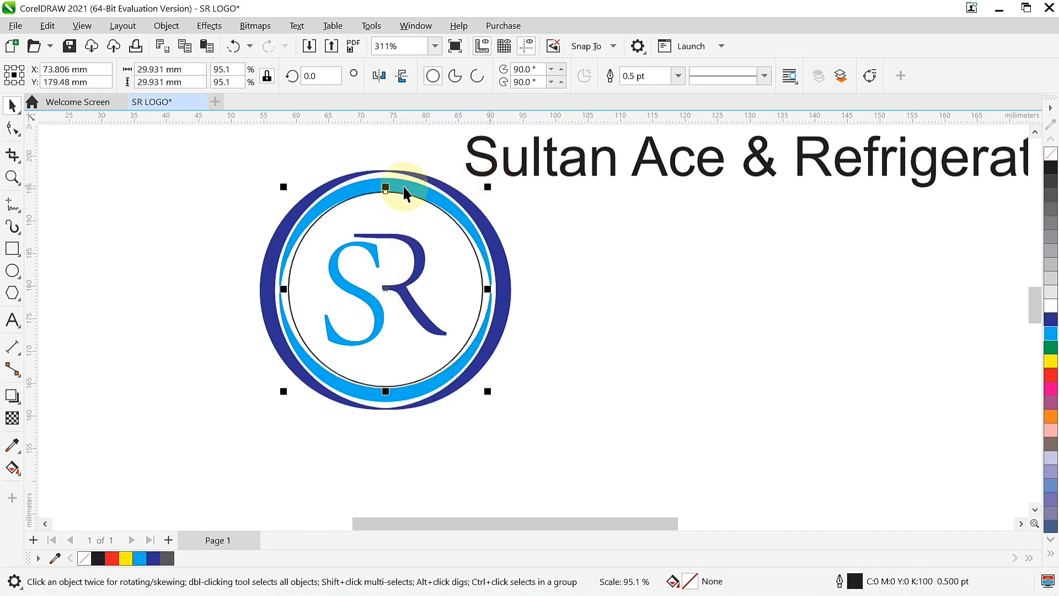
click(384, 174)
shift+click(412, 213)
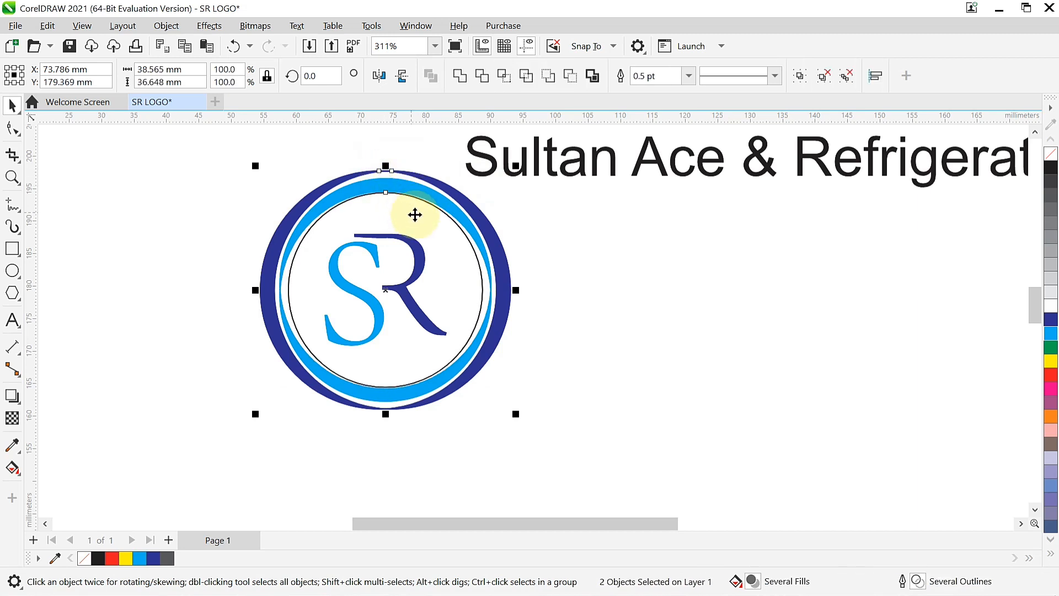
key(ctrl+z)
Step: Correct the text to "Sultan AC & Refrigeration Service", shrink it to about 6.158 pt and place it beside the ring
drag(610, 310, 390, 331)
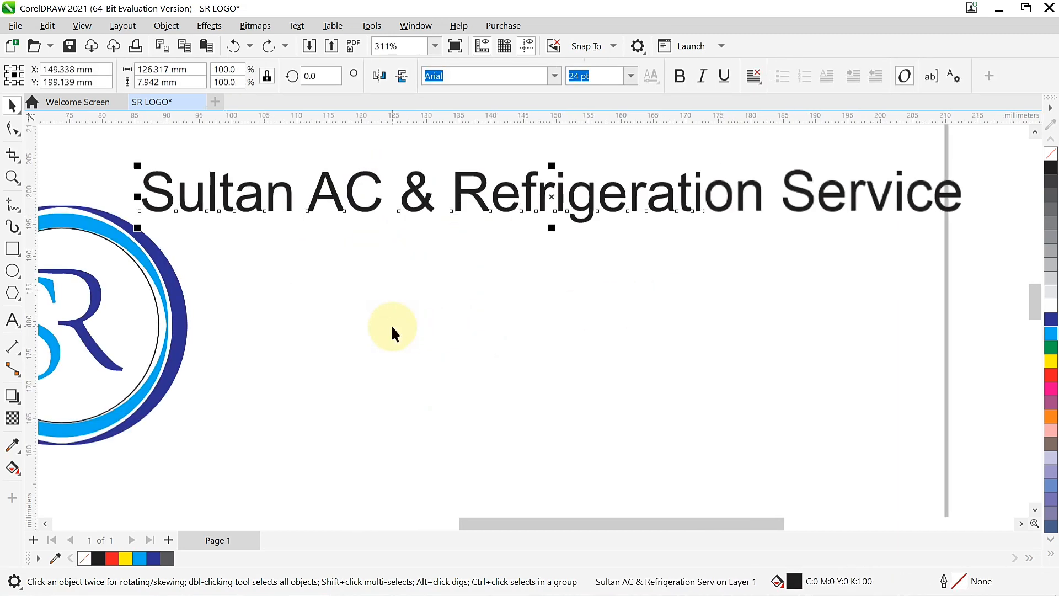
drag(966, 228, 808, 224)
drag(808, 177, 690, 193)
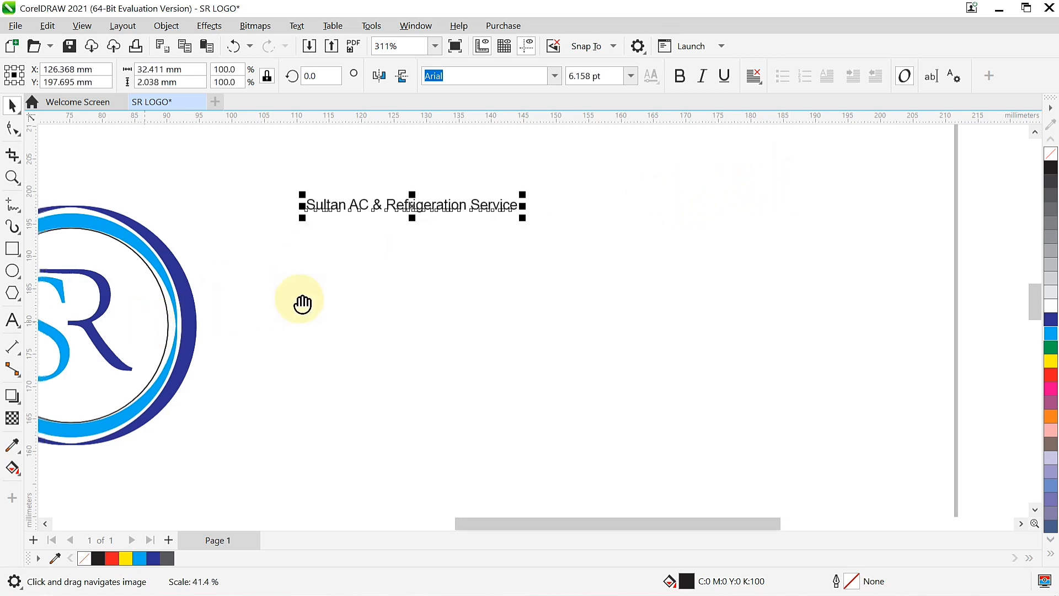
drag(302, 303, 532, 244)
drag(667, 179, 599, 281)
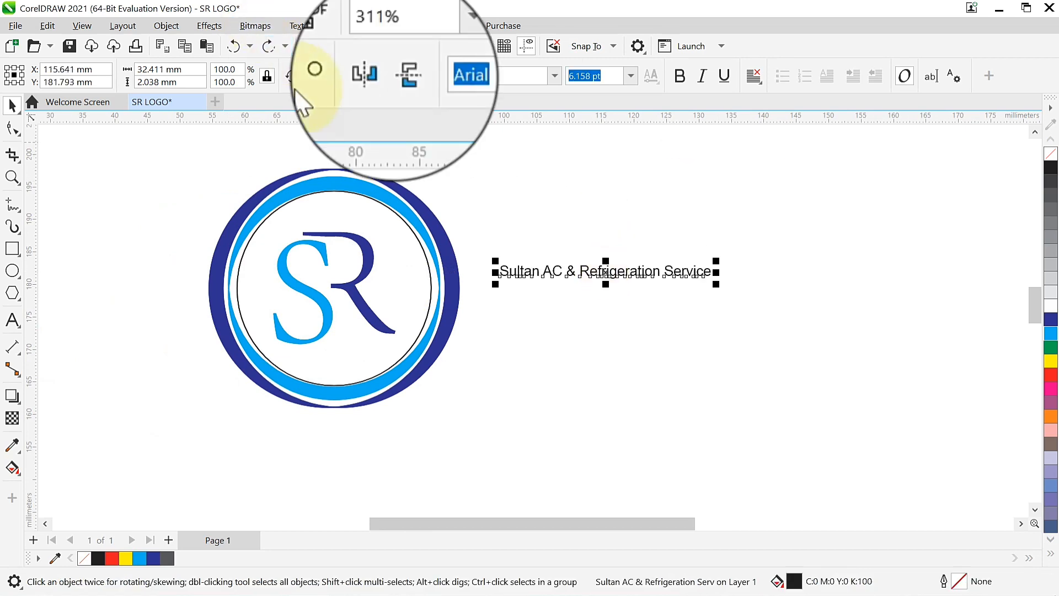
Step: Mirror the text horizontally and vertically, and fit it to the path of the inner circle along its lower inside edge
click(364, 87)
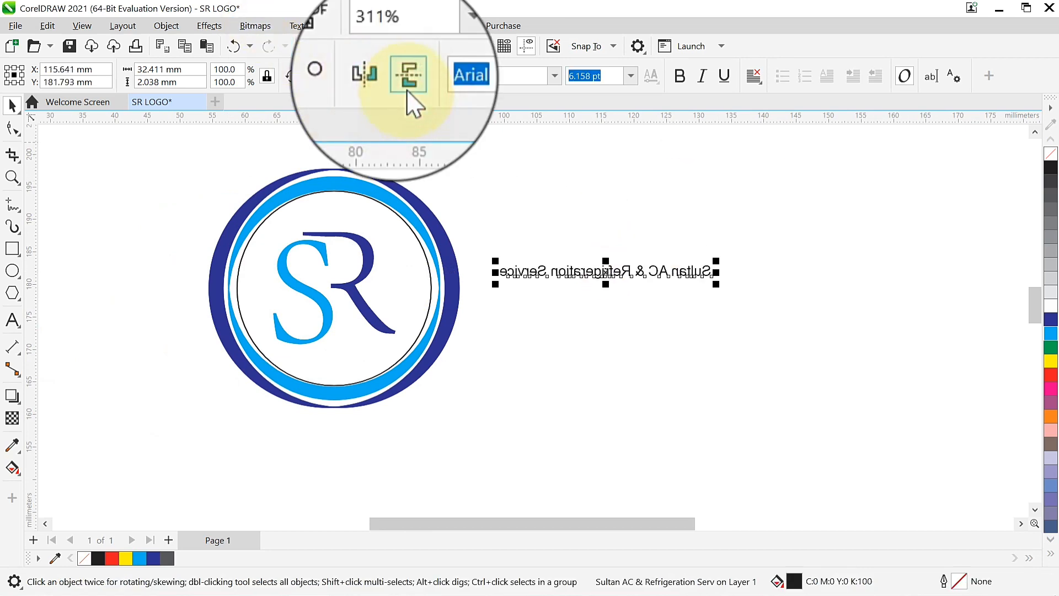
click(400, 77)
click(296, 25)
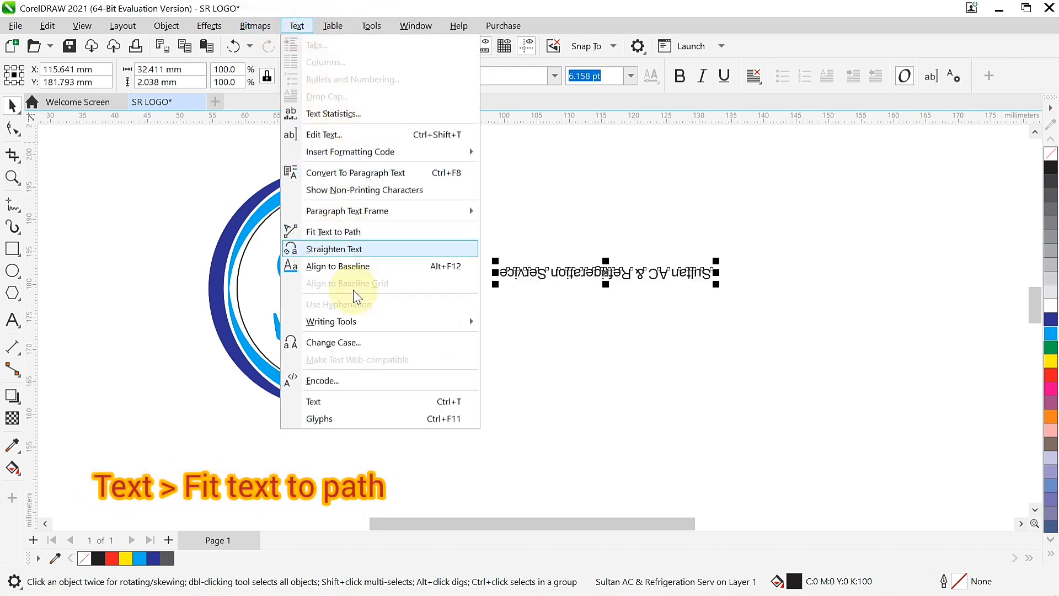
click(359, 232)
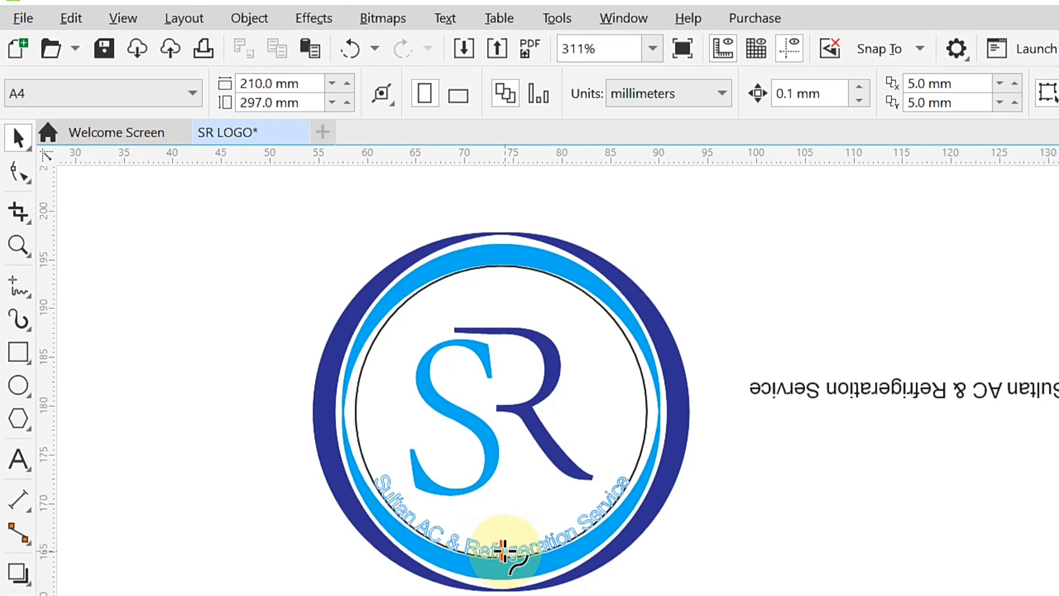
click(503, 557)
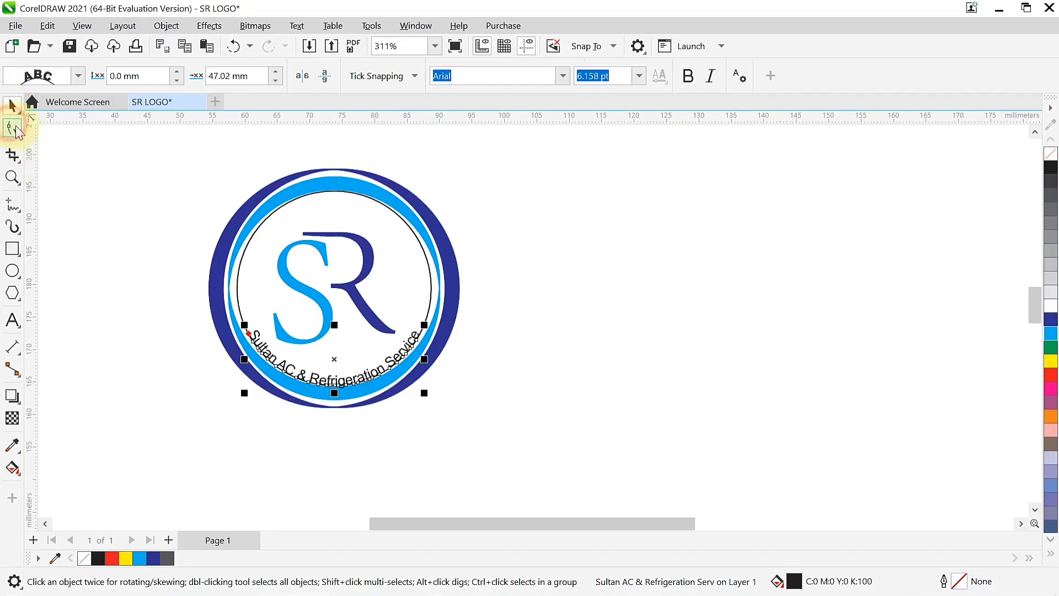
Step: Widen the spacing between the words of the curved text with the Shape tool
click(14, 128)
drag(427, 394, 451, 392)
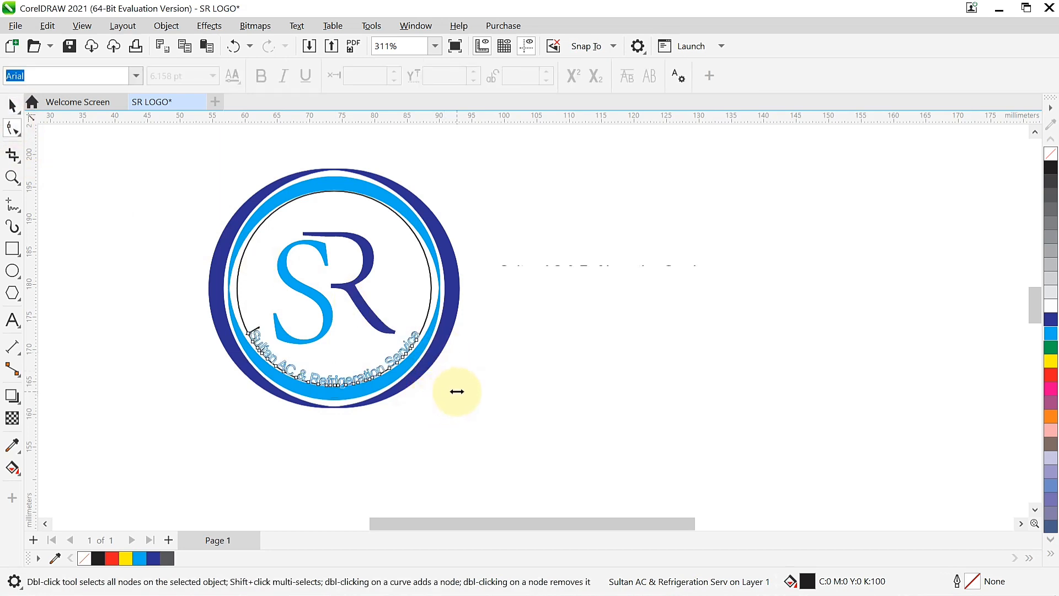
drag(438, 393, 411, 396)
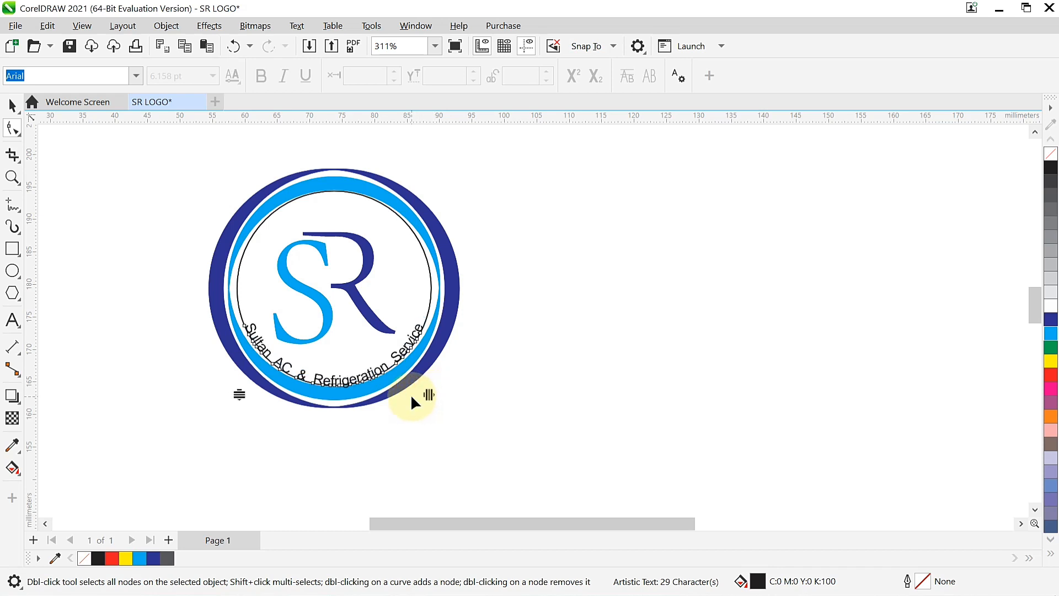
Step: Colour the curved text dark blue (C100 M100 Y0 K0)
click(1052, 321)
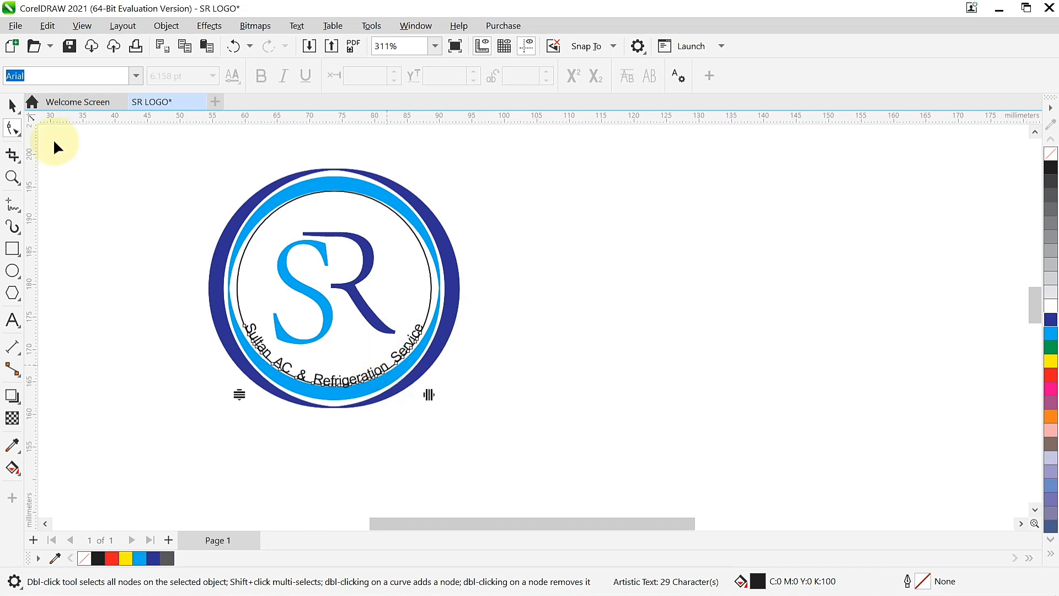
click(12, 106)
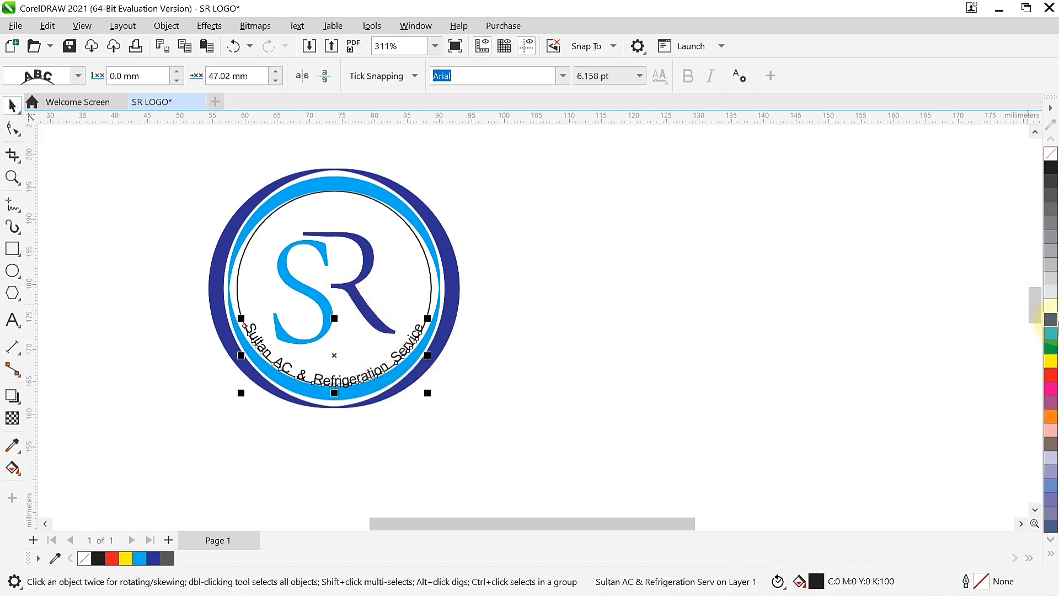
click(1051, 320)
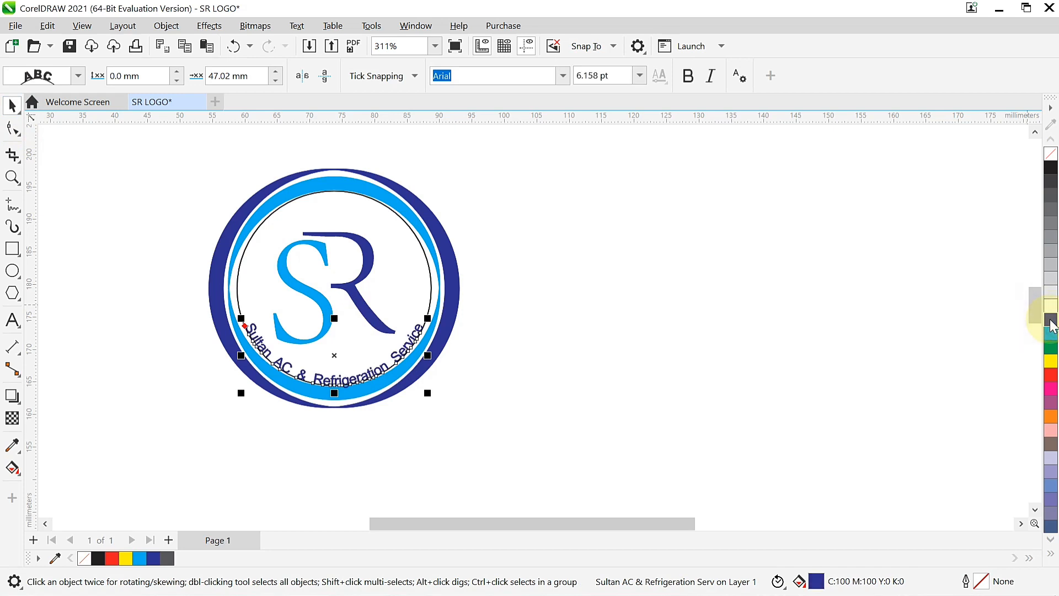
Step: Break the curved text apart from its path and delete the guide circle
click(405, 230)
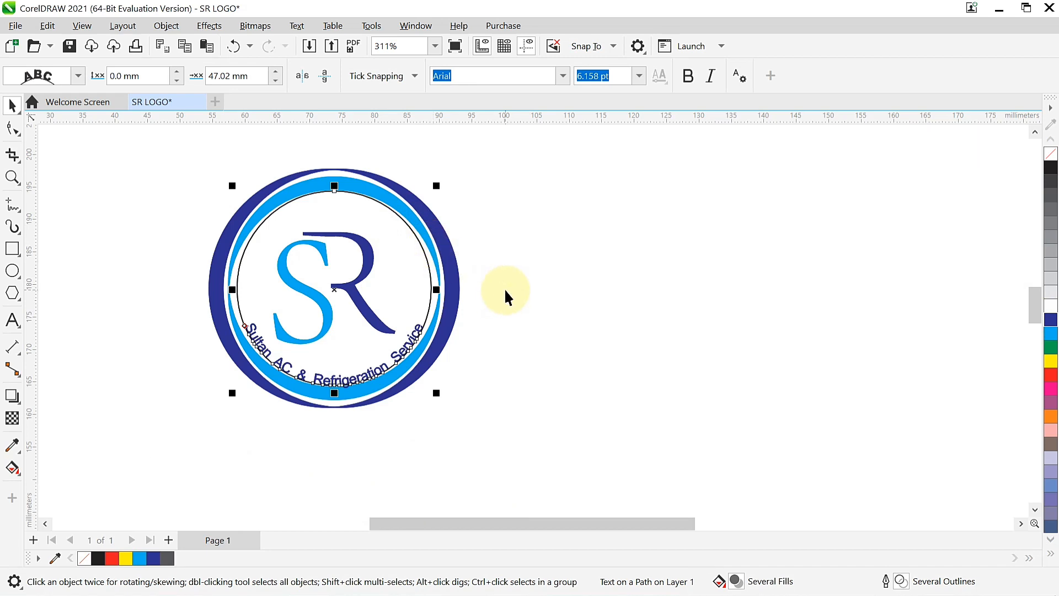
key(ctrl+k)
click(412, 228)
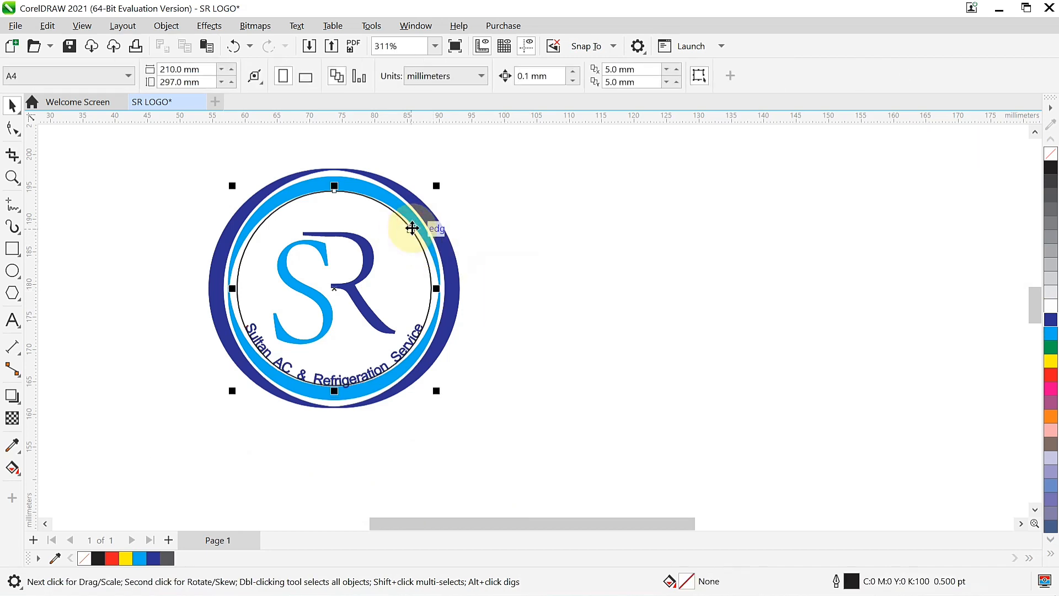
key(Delete)
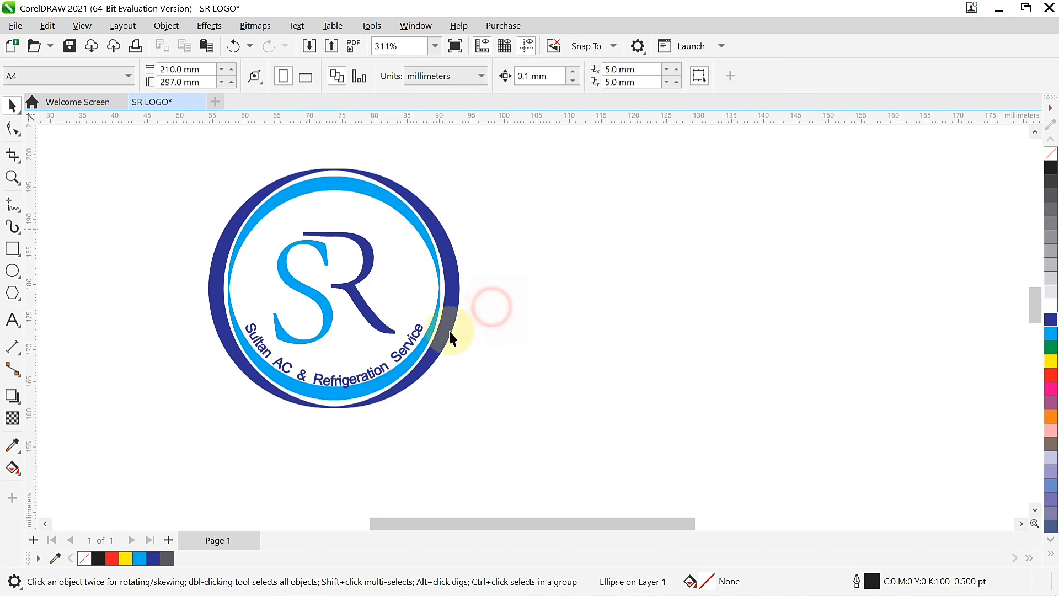
Step: Draw a circle about 36.6 mm in diameter over the outer ring and nudge it 0.5 mm to the right to centre it
click(452, 336)
scroll(451, 336, up, 1)
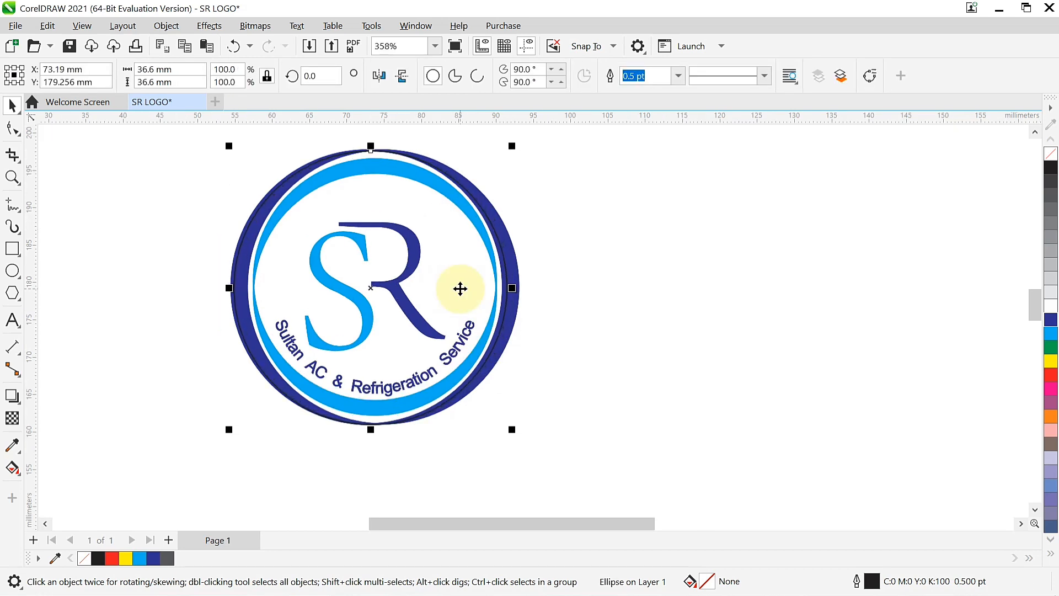
key(Right)
key(Right)
key(Right)
key(Right)
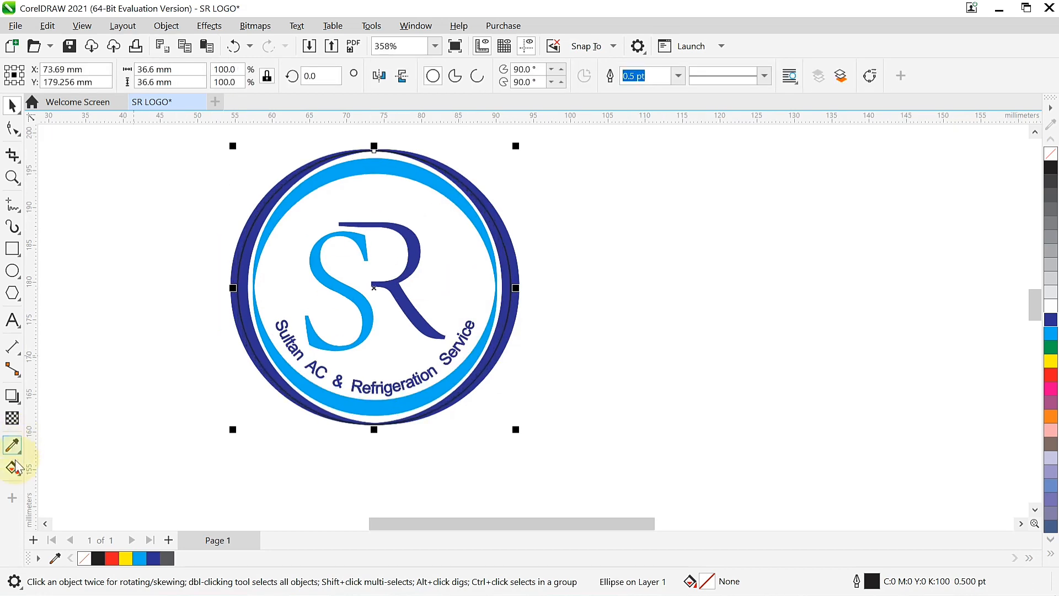
Step: Apply an elliptical fountain fill to the new circle, centred in the circle and extending to its edge
drag(379, 283, 237, 284)
click(272, 76)
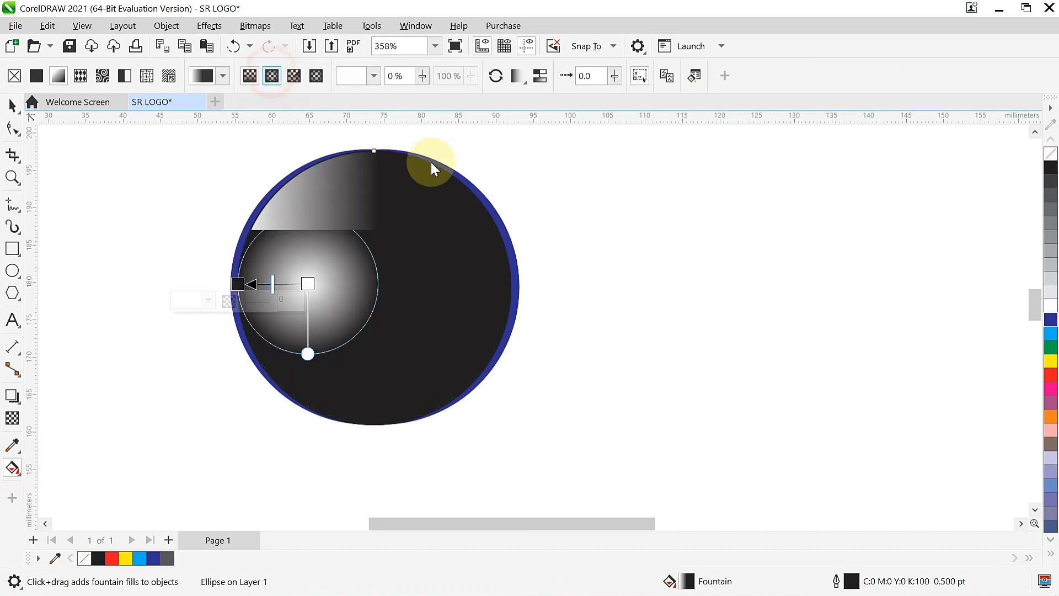
drag(305, 282, 374, 287)
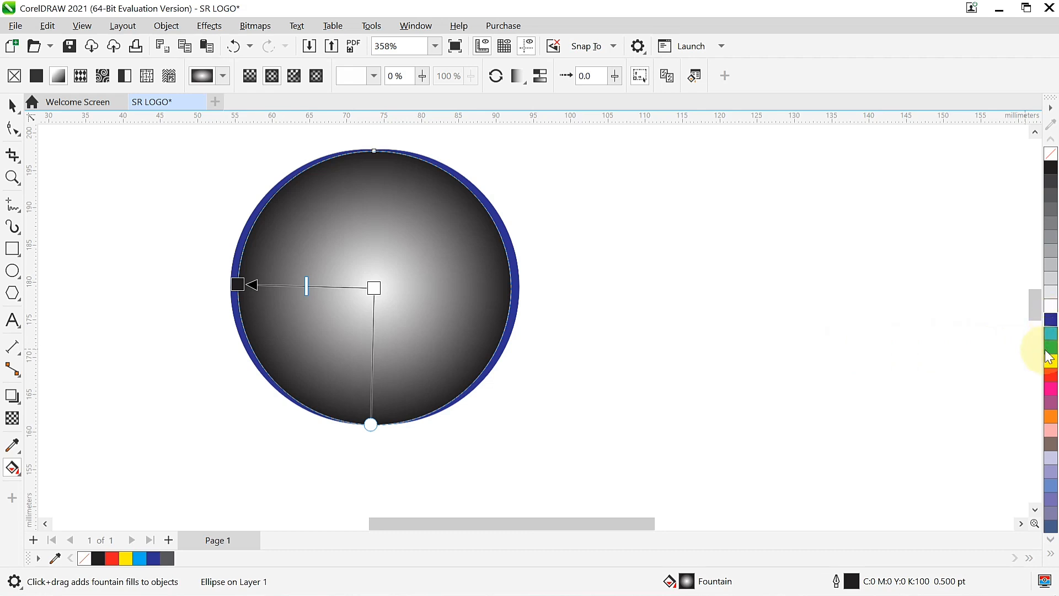
Step: Colour the fountain fill's centre cyan with 24% transparency and shift the gradient's midpoint closer to the centre
drag(377, 287, 375, 287)
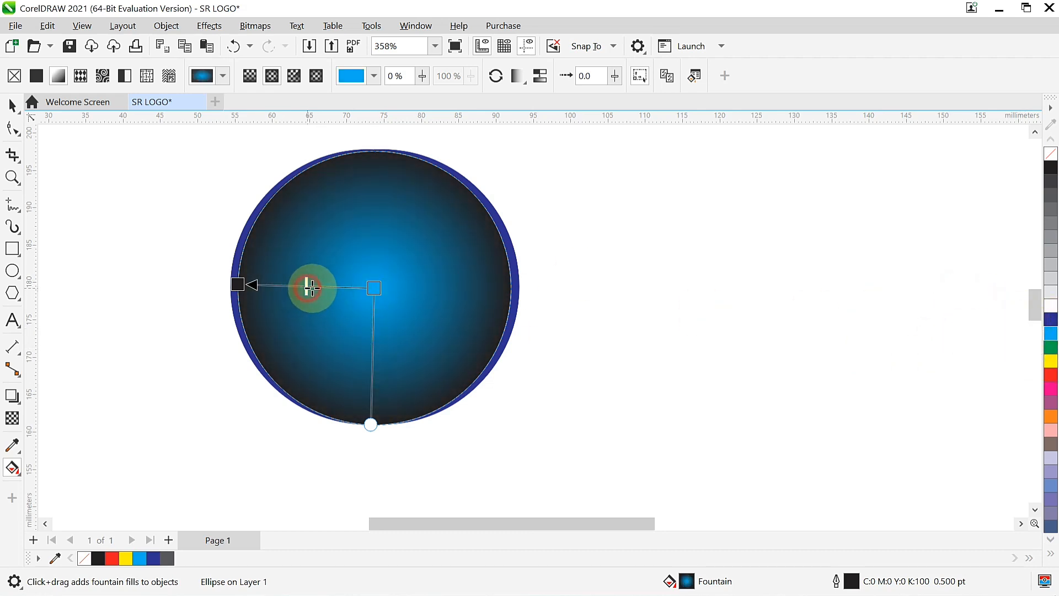
drag(310, 287, 344, 286)
click(384, 306)
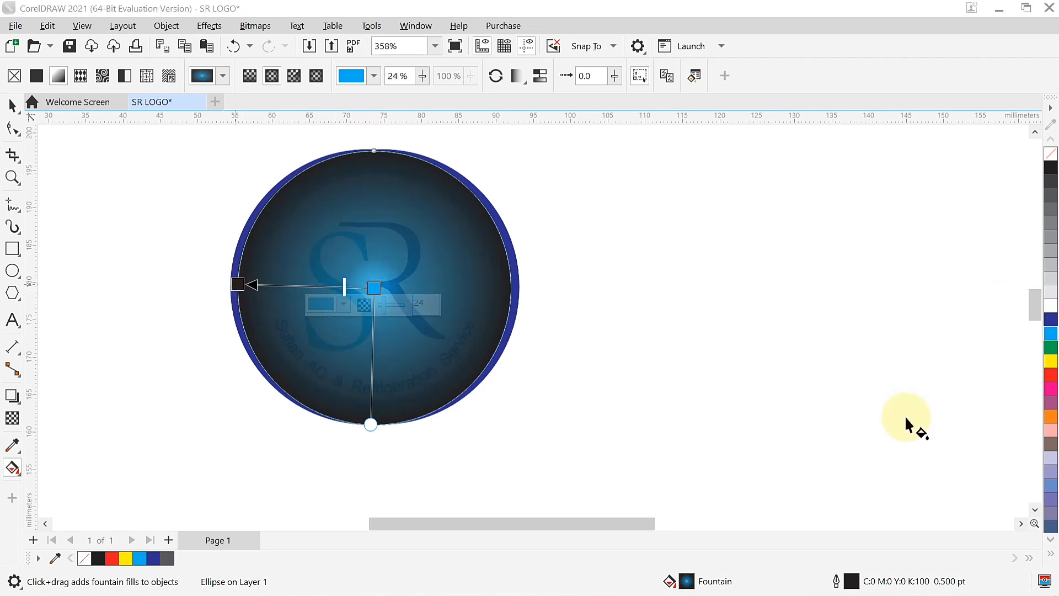
Step: Set the outer colour of the circle's fountain fill to black
click(1050, 550)
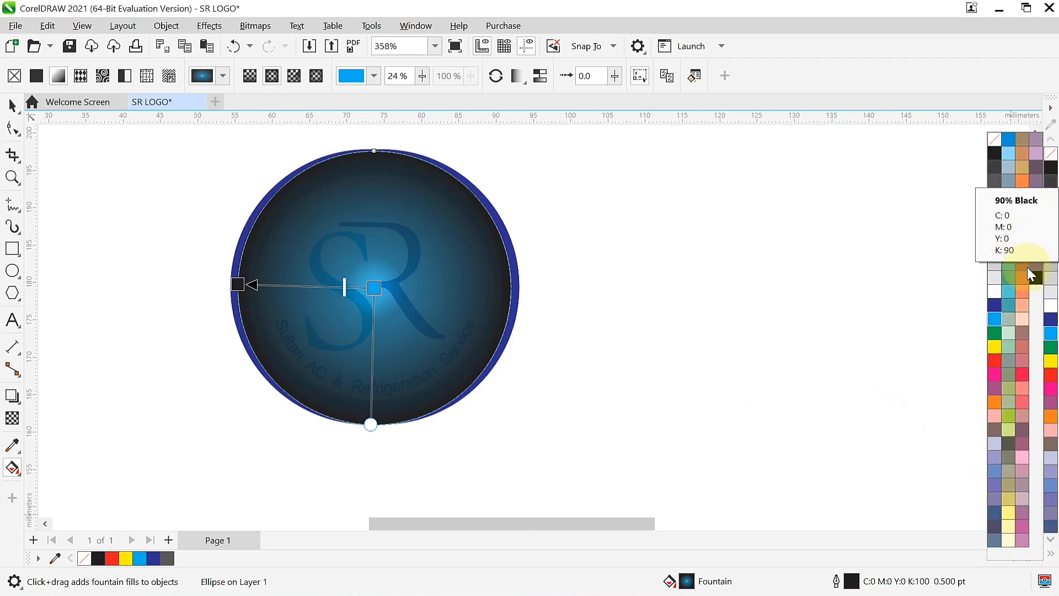
drag(982, 278, 237, 284)
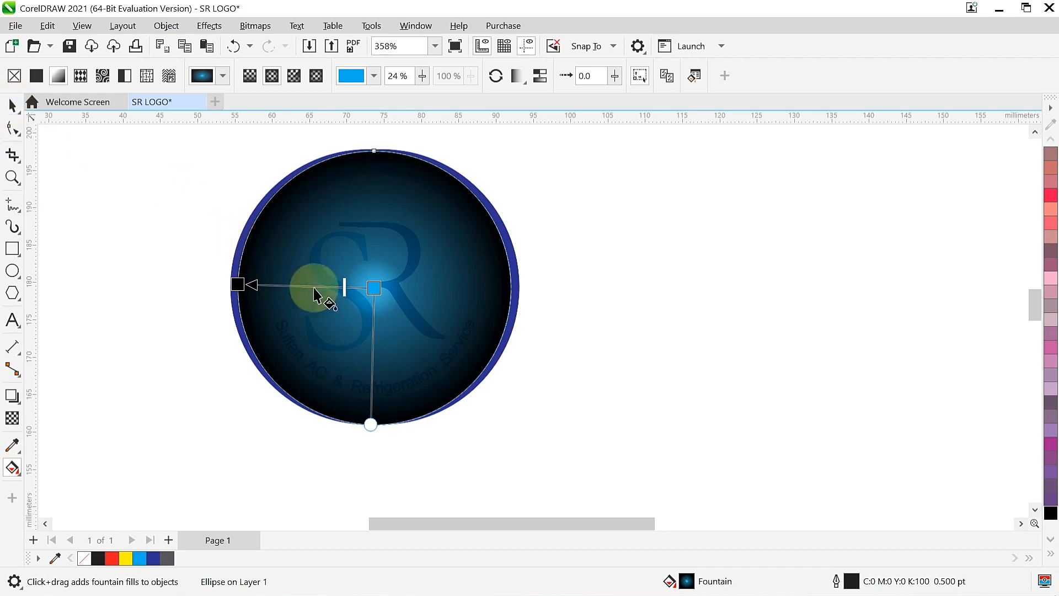
Step: Place the gradient circle behind the logo artwork and remove its outline
click(12, 106)
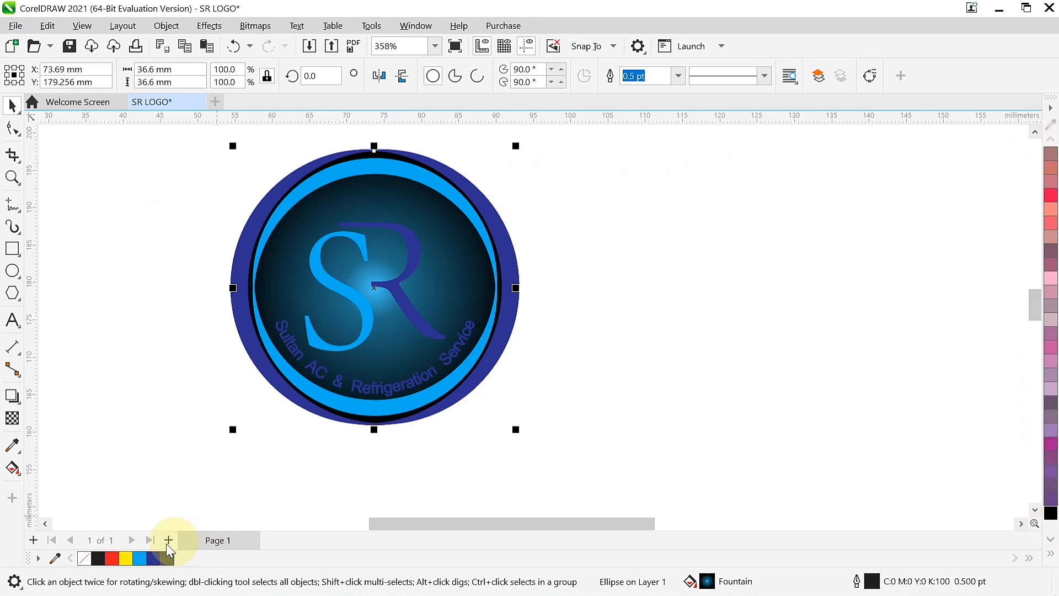
right_click(84, 559)
click(100, 294)
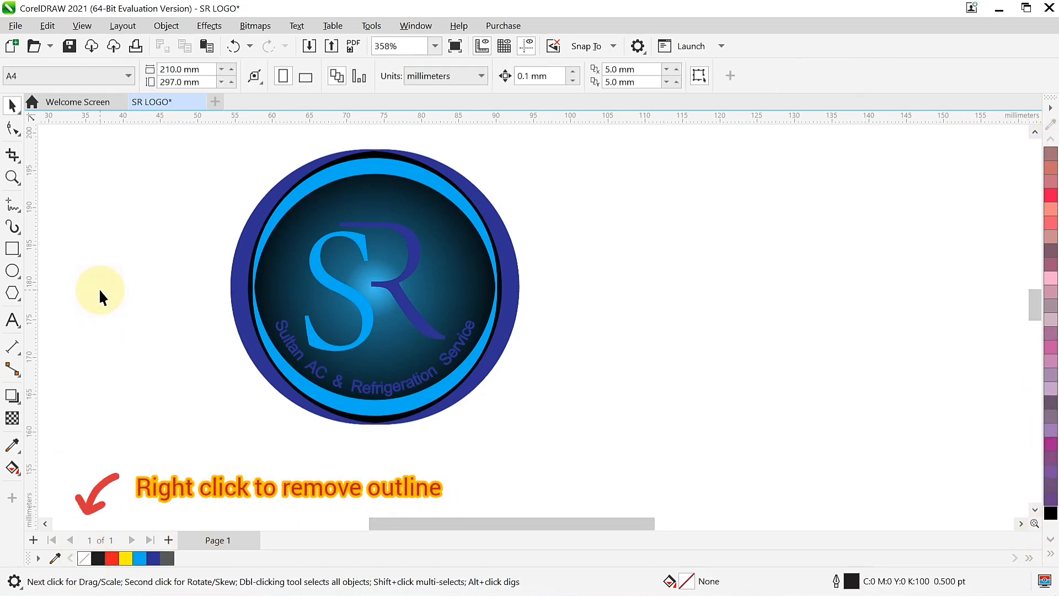
Step: Fill the curved text and the SR monogram with red C:0 M:100 Y:60 K:0, and outline the monogram in the same red
click(407, 379)
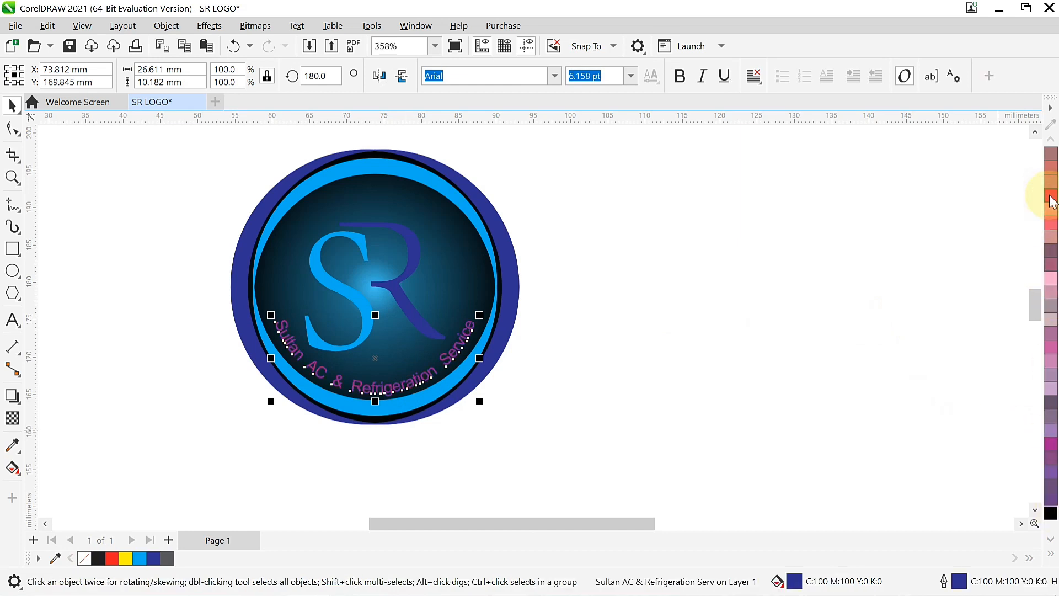
click(1048, 194)
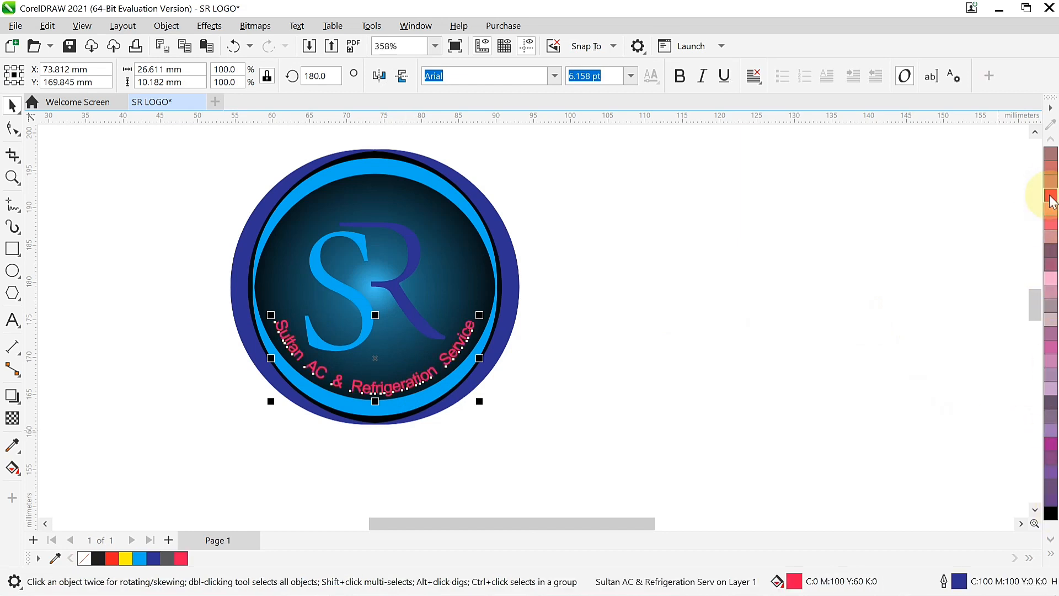
click(569, 273)
click(396, 300)
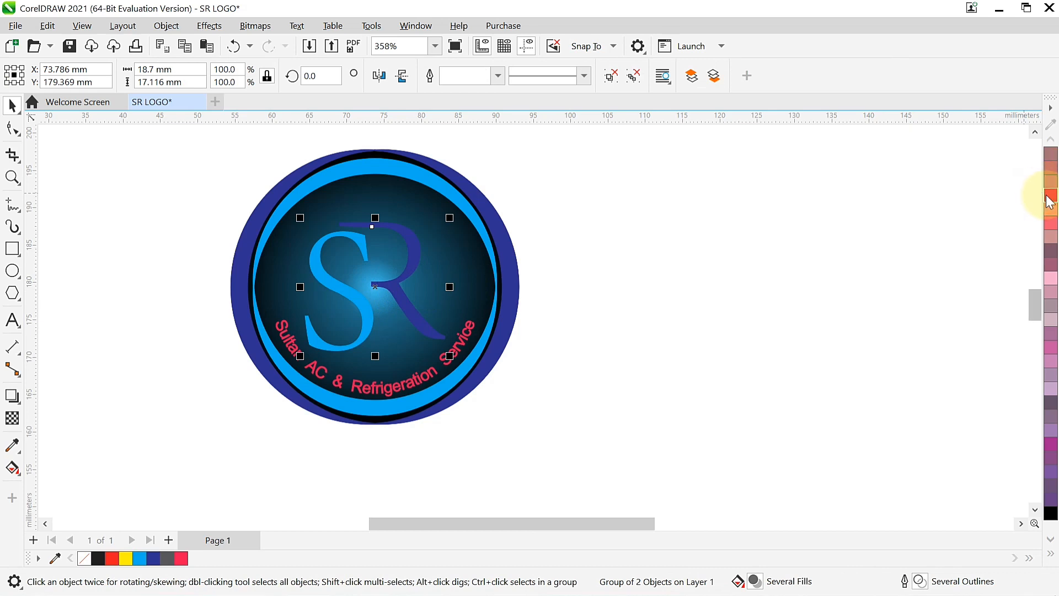
click(1050, 195)
right_click(1051, 196)
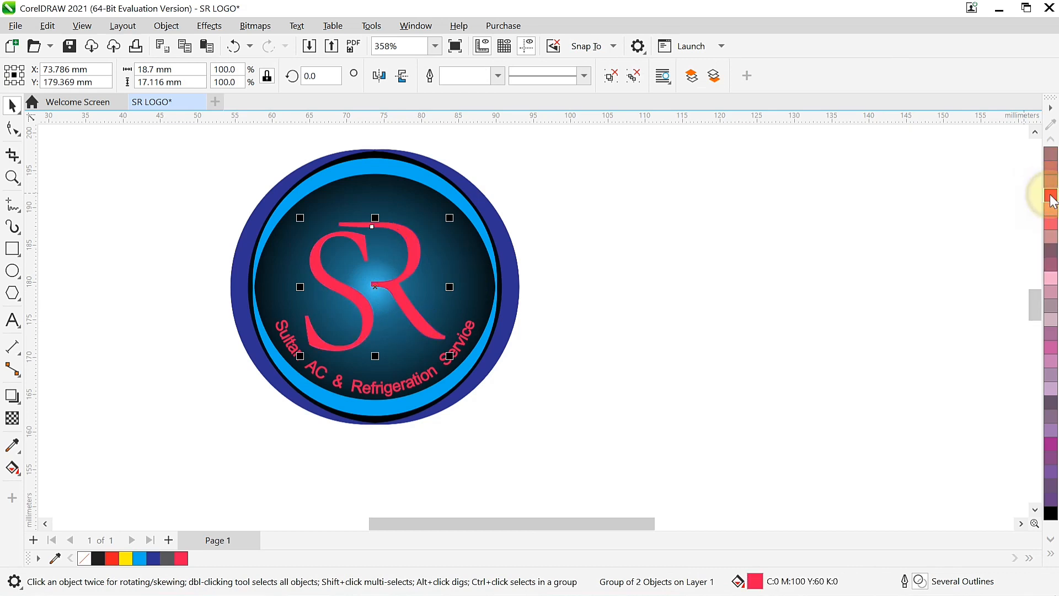
click(723, 294)
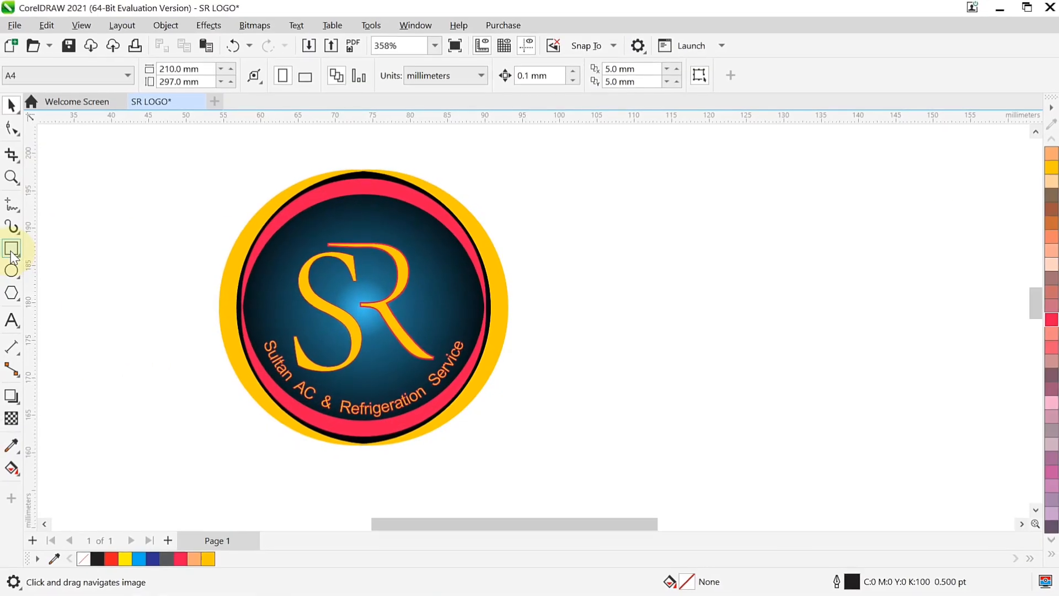
Step: Draw a rectangle about 11.4 × 4.2 mm in the empty area beside the logo and convert it to curves
click(13, 250)
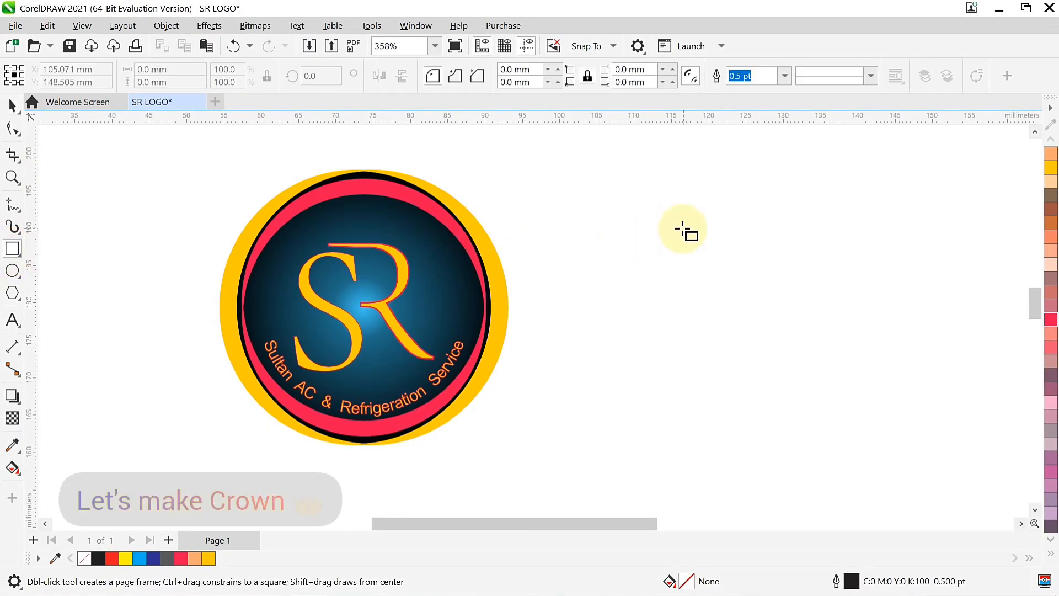
drag(645, 213, 729, 245)
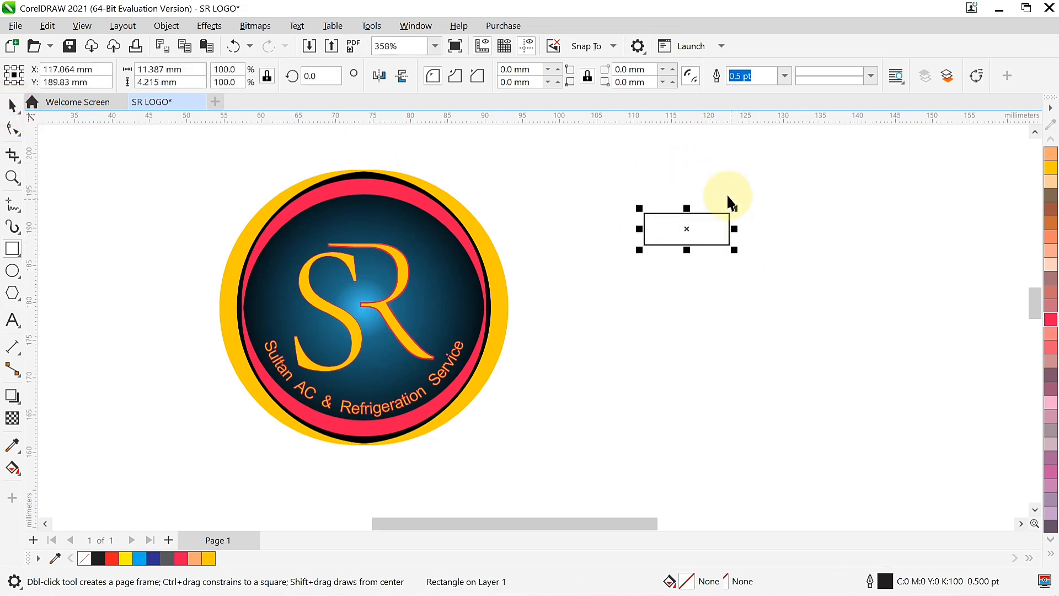
key(space)
scroll(709, 222, up, 2)
scroll(709, 221, up, 2)
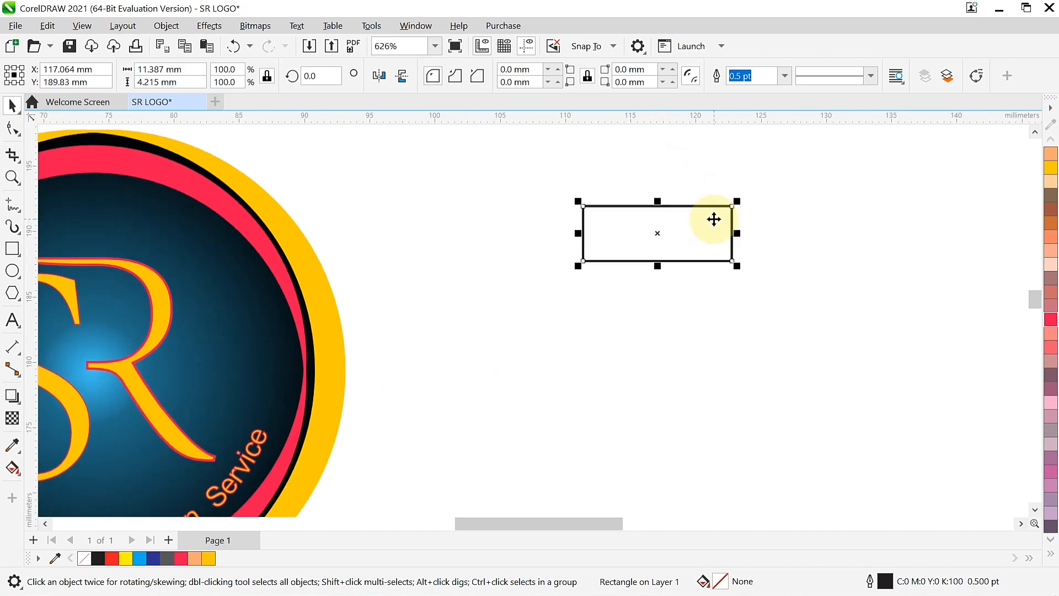
click(13, 128)
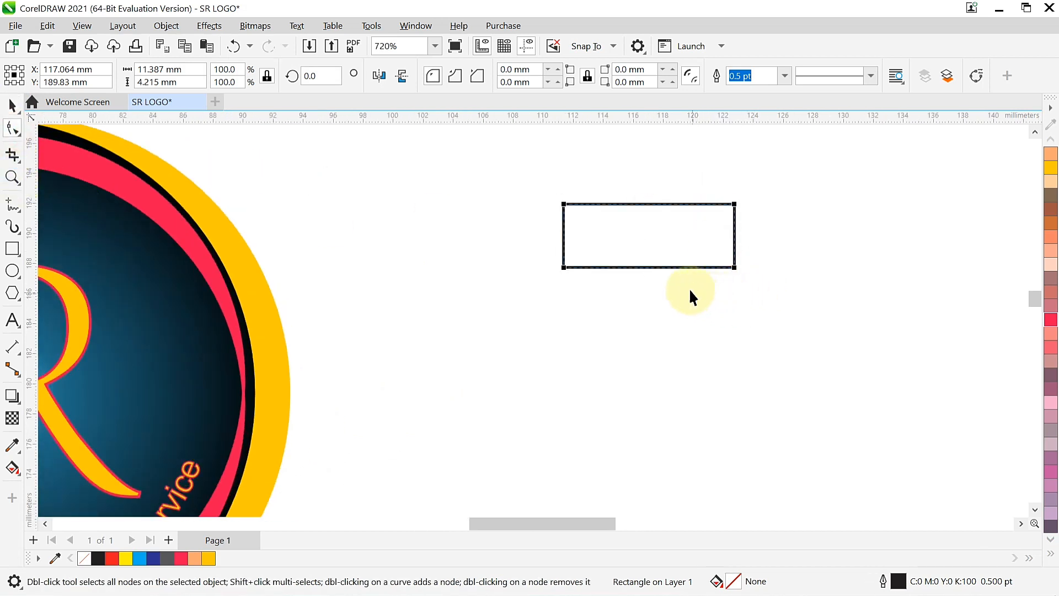
key(ctrl+q)
Step: Turn the rectangle's bottom and top edges into curves and bend both upward into matching shallow arcs
right_click(650, 268)
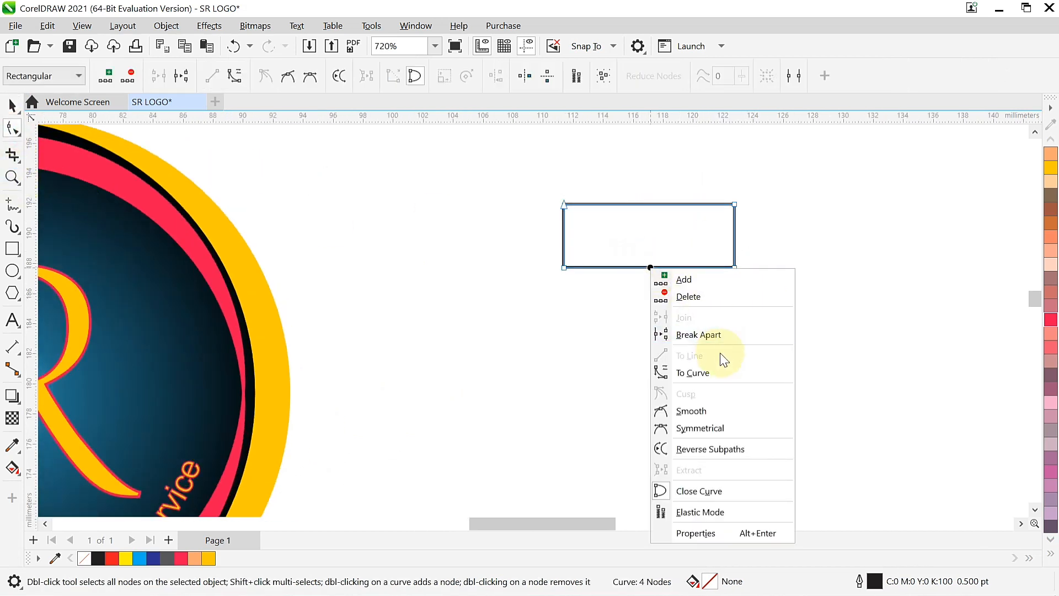
click(693, 373)
drag(649, 267, 649, 259)
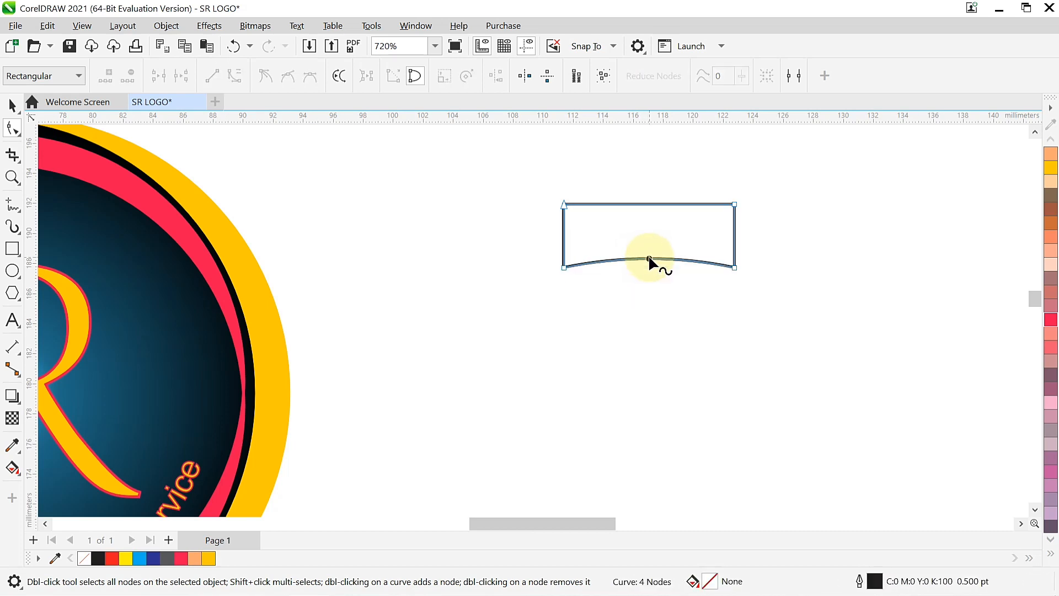
click(644, 205)
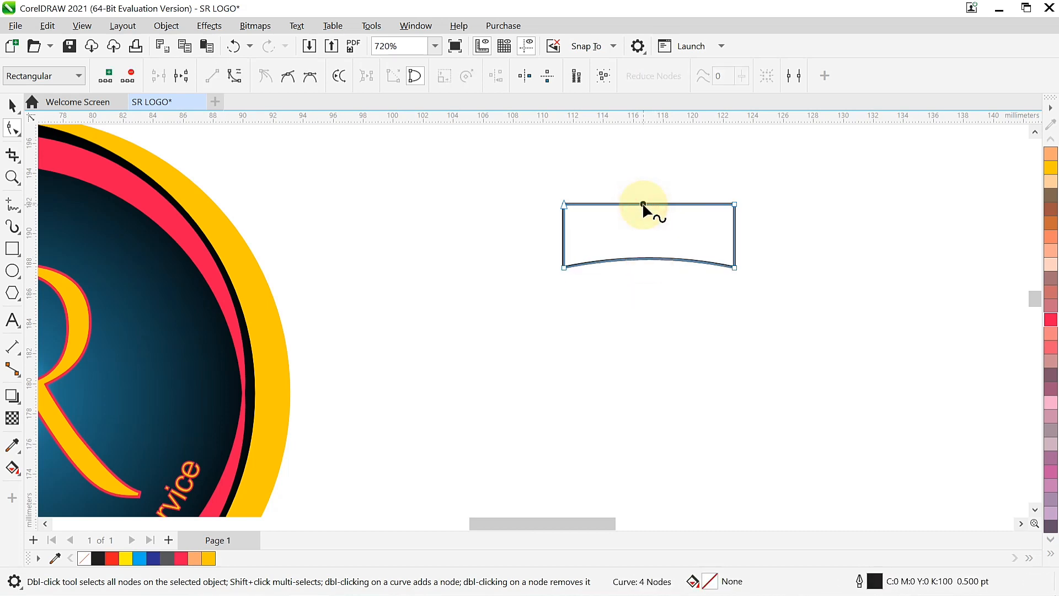
right_click(644, 205)
click(686, 307)
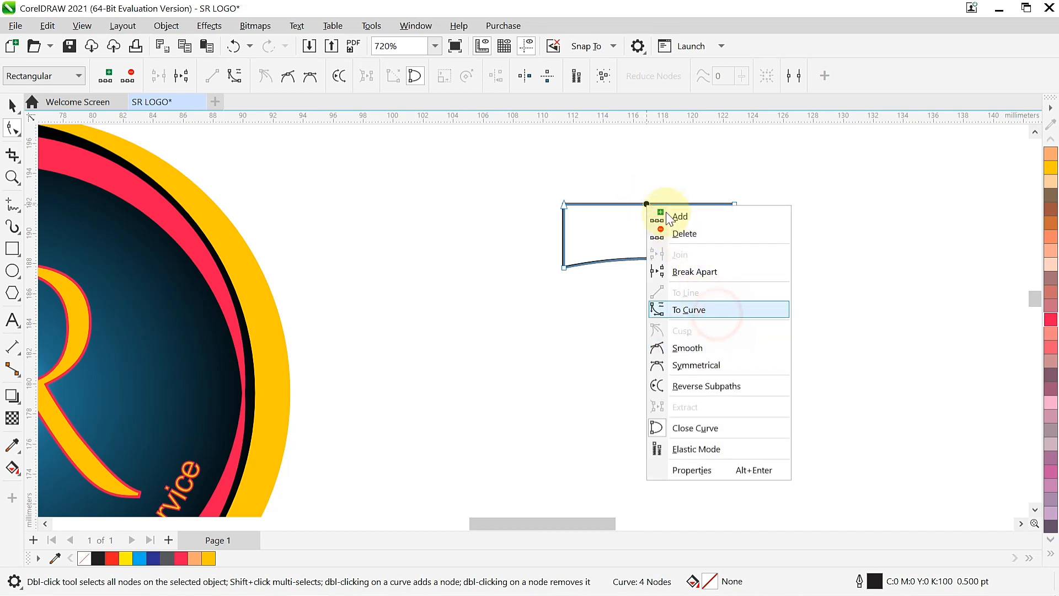
drag(646, 206, 649, 196)
Step: Squash the arched shape vertically about its centre into a band about 1.8 mm high
click(12, 108)
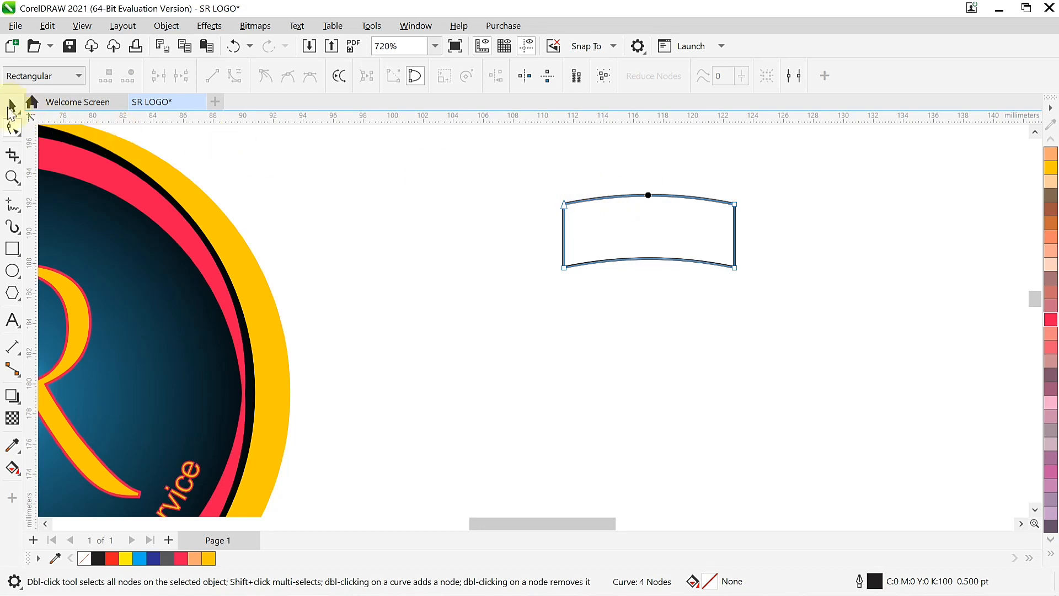
drag(649, 188, 654, 220)
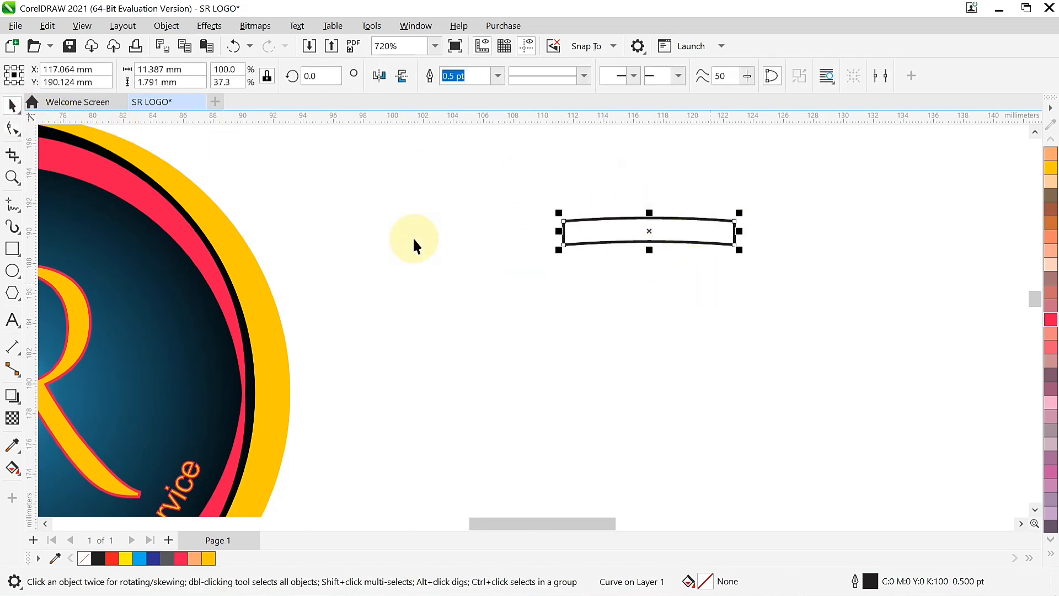
click(12, 128)
click(648, 217)
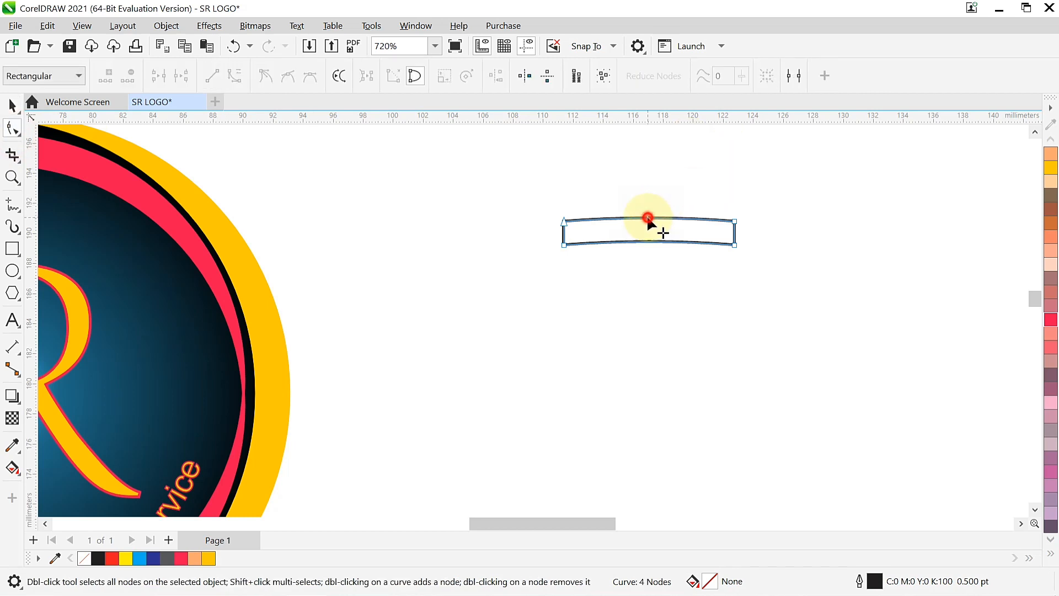
drag(647, 217, 650, 212)
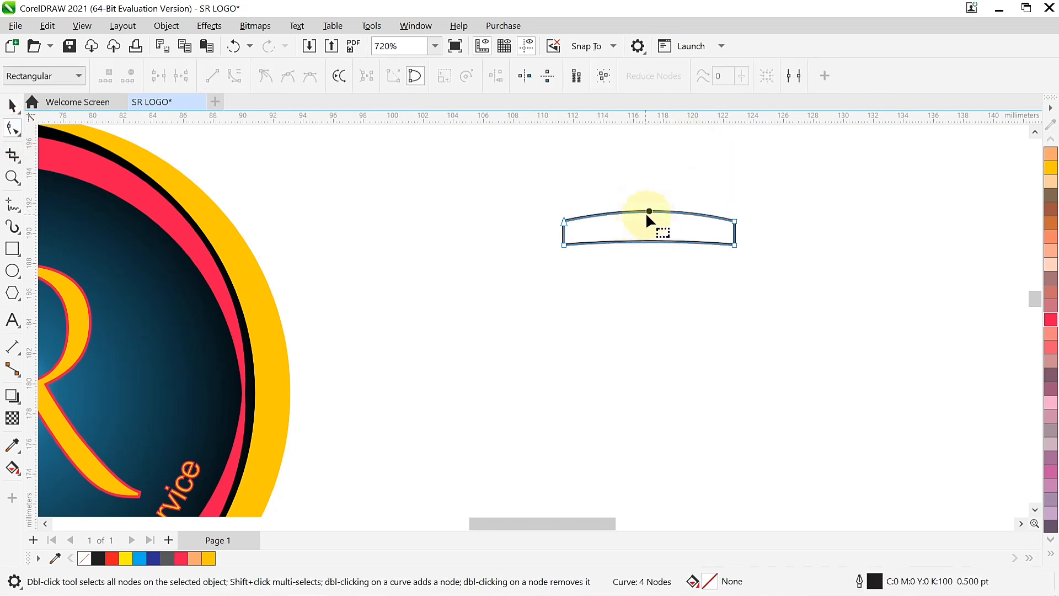
key(ctrl+z)
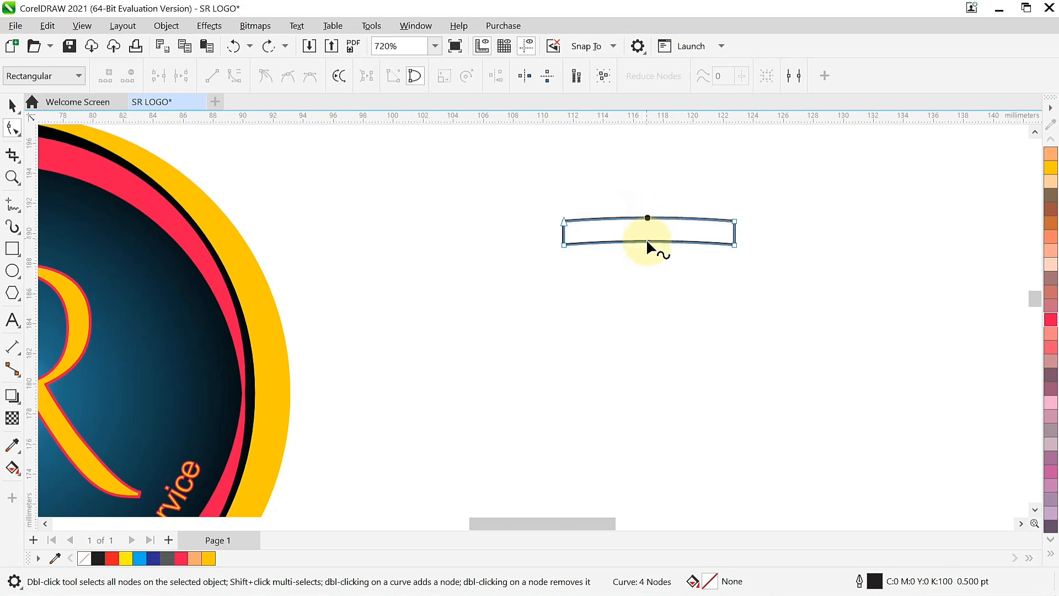
Step: Bend the band's top and bottom edges slightly further upward, giving it an overall height of about 2.1 mm
drag(648, 218, 652, 241)
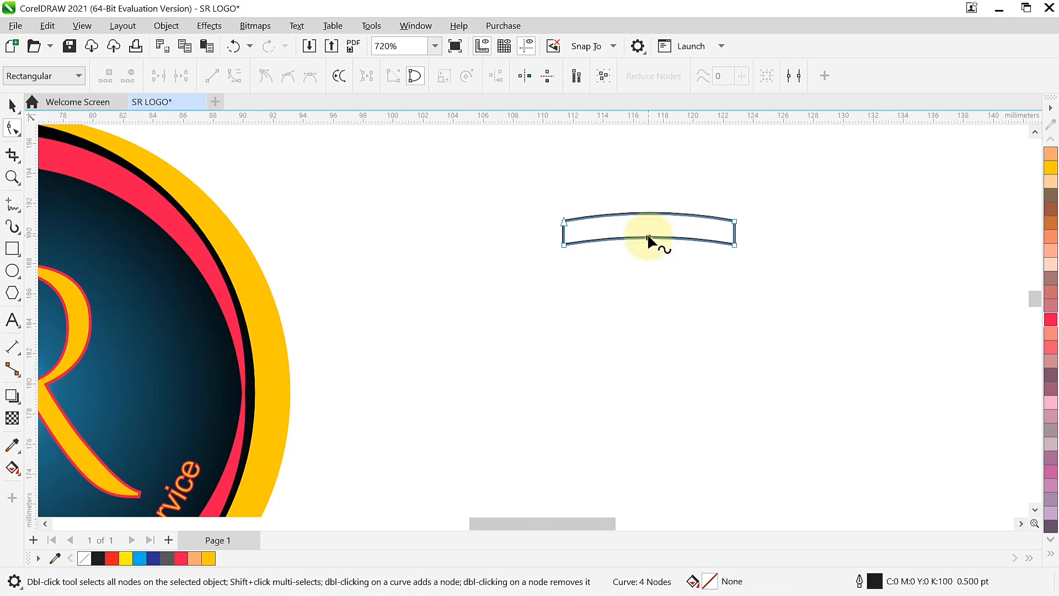
click(13, 105)
Step: Duplicate the arched band directly above the original and make the copy taller
drag(420, 235, 387, 341)
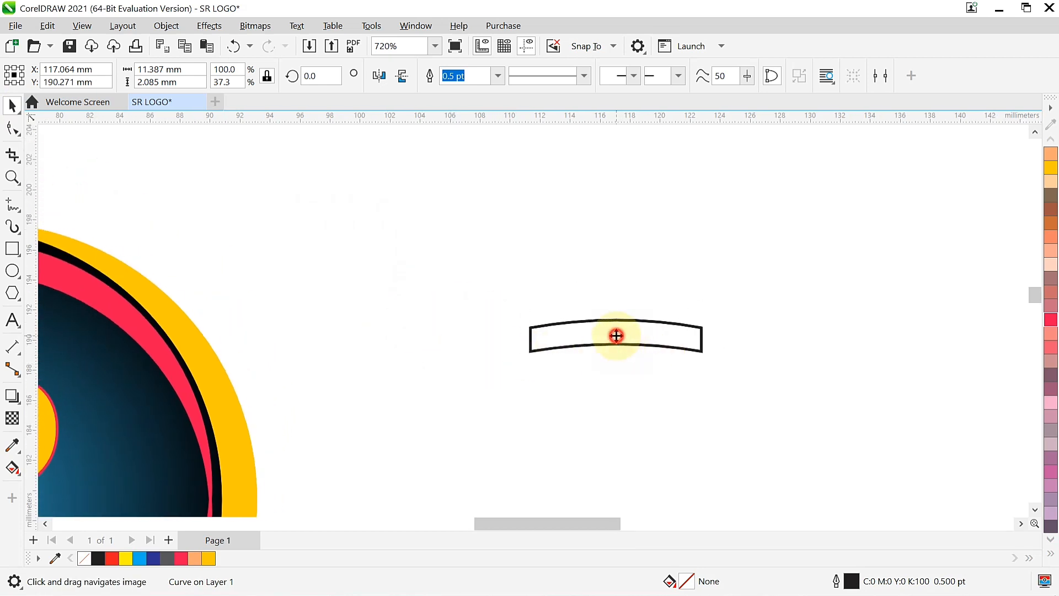
drag(616, 336, 618, 266)
click(293, 220)
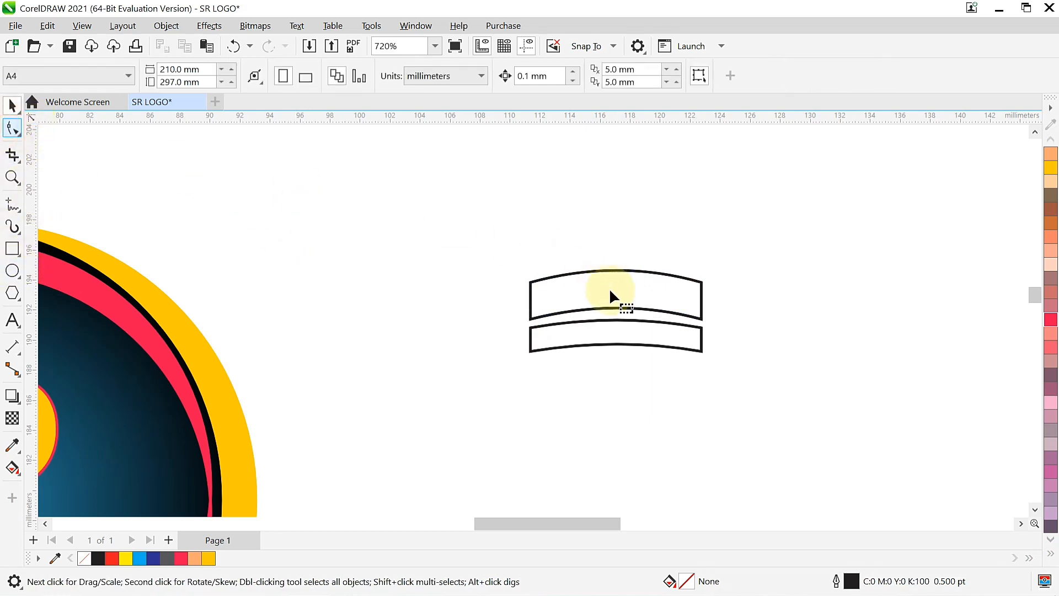
Step: Flatten the arc of the upper band's bottom edge slightly by lowering its middle
click(616, 306)
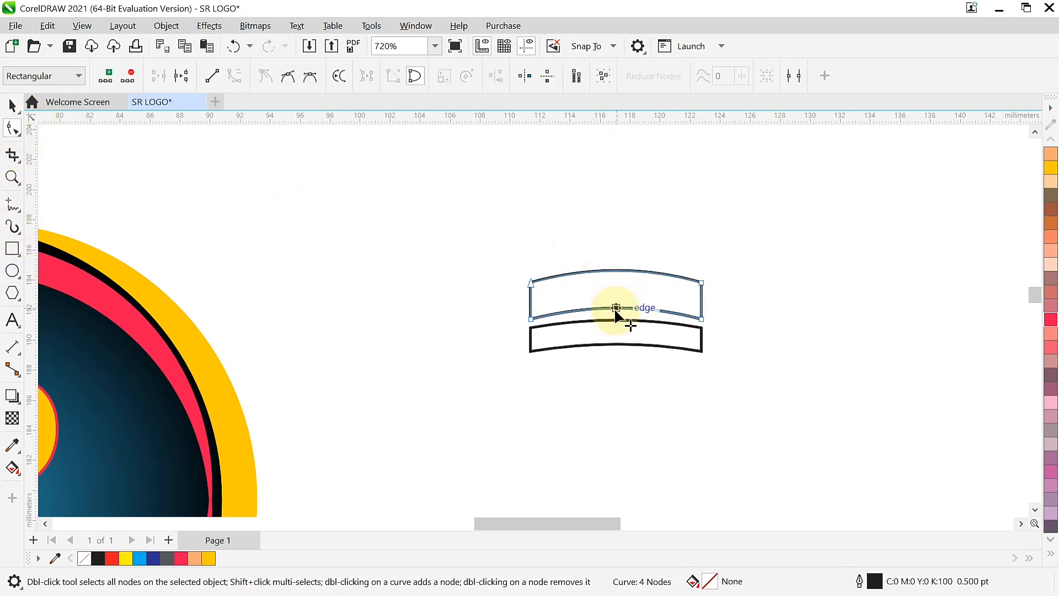
drag(616, 310, 619, 315)
click(13, 105)
click(337, 250)
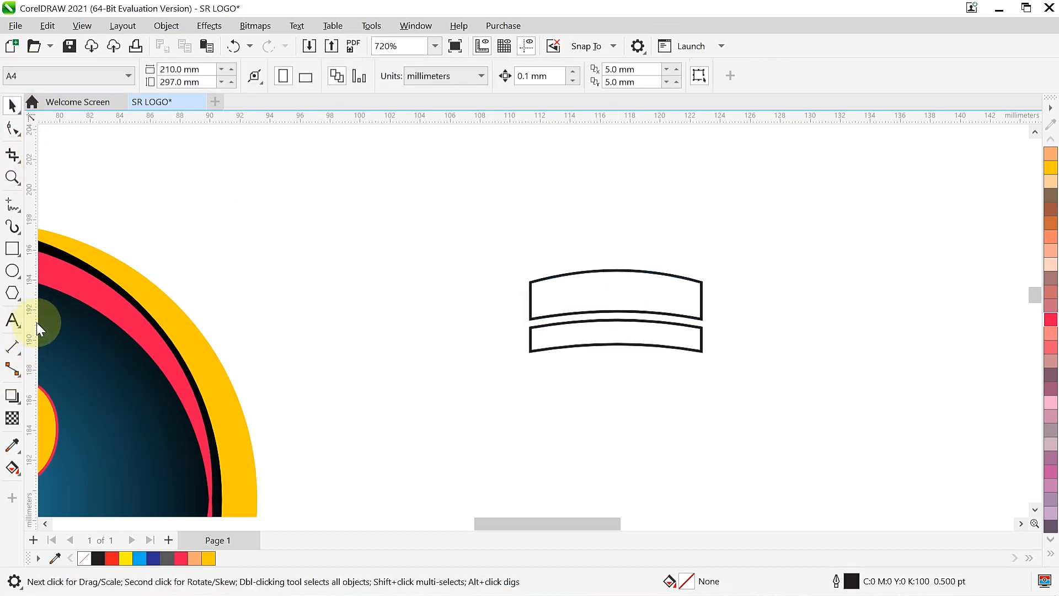
Step: Draw a star over the left end of the upper band's top edge and reduce it to 3 points
click(19, 300)
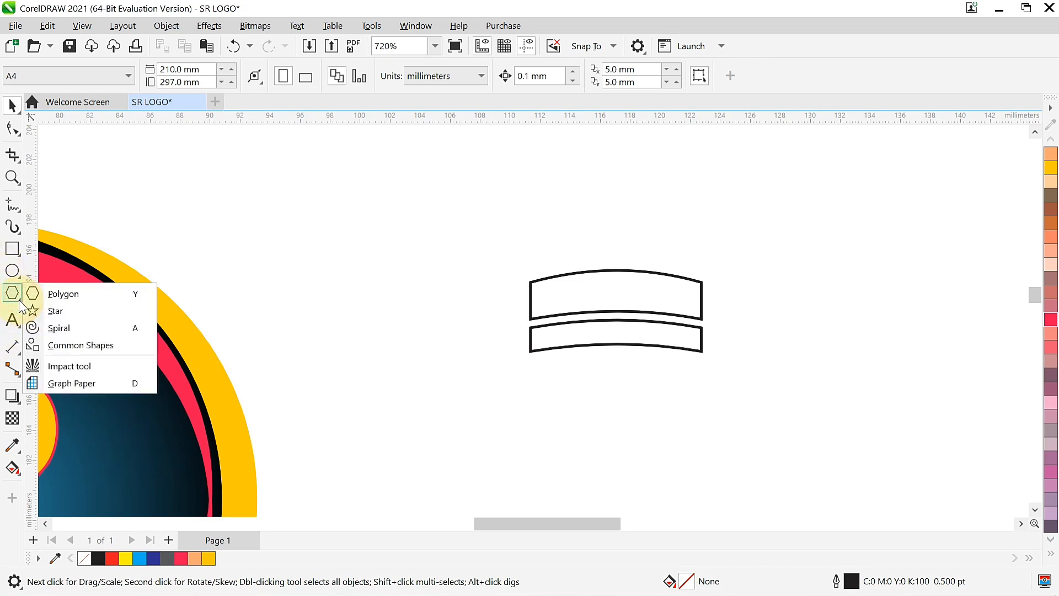
click(41, 310)
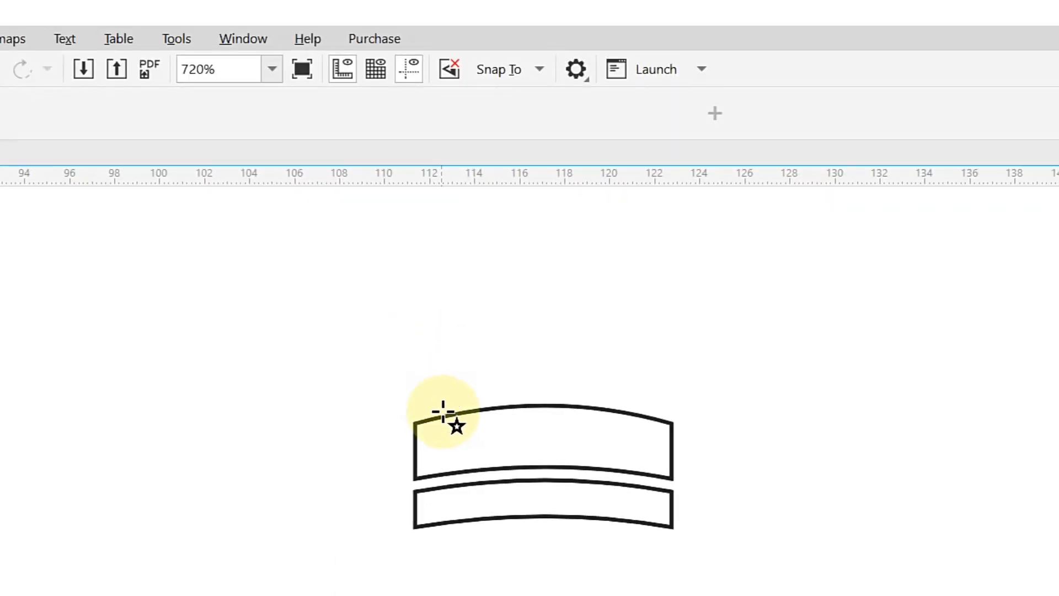
drag(422, 422, 484, 340)
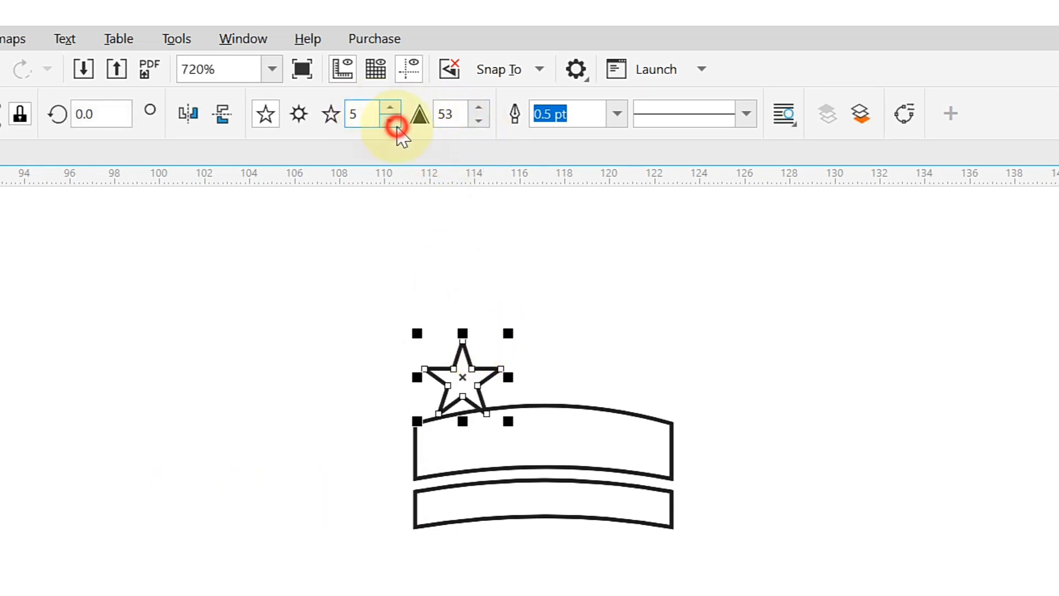
click(396, 126)
click(395, 128)
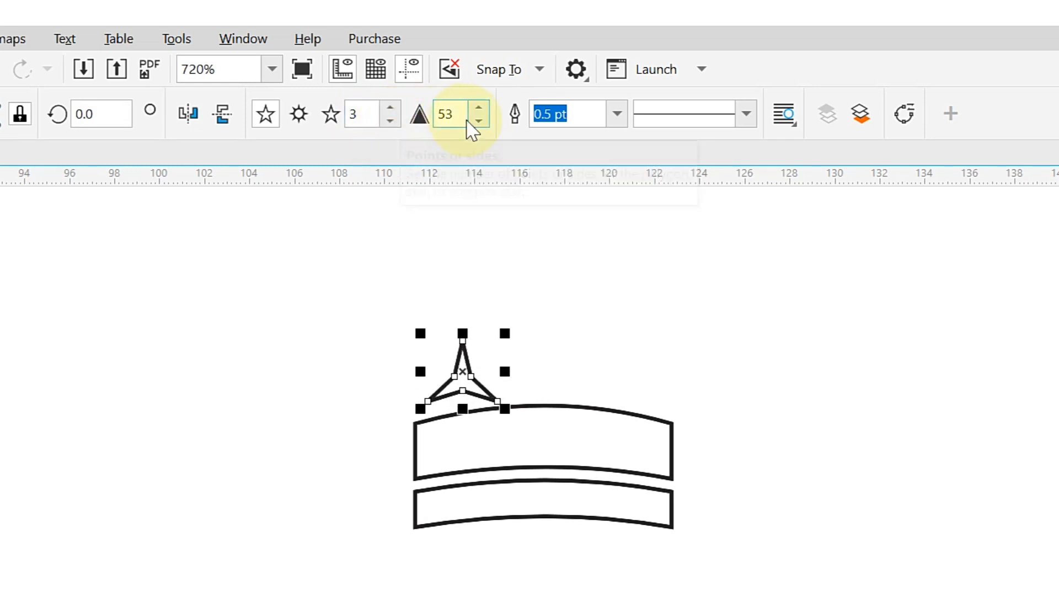
Step: Set the three-pointed star's sharpness to 1 to make it a plain triangle
click(480, 121)
click(480, 121)
click(479, 121)
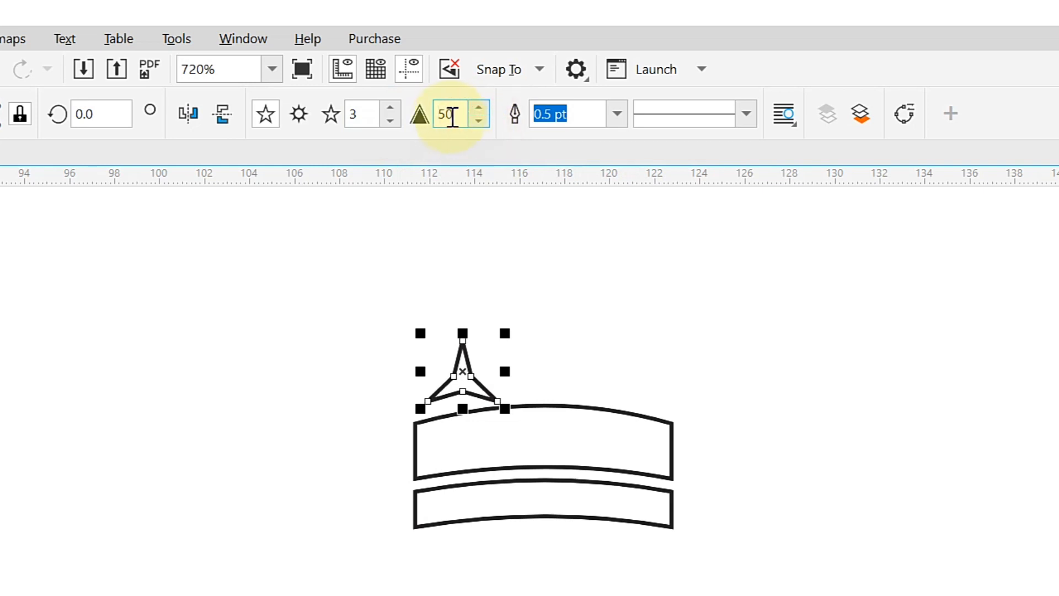
double_click(458, 114)
text(1)
key(Return)
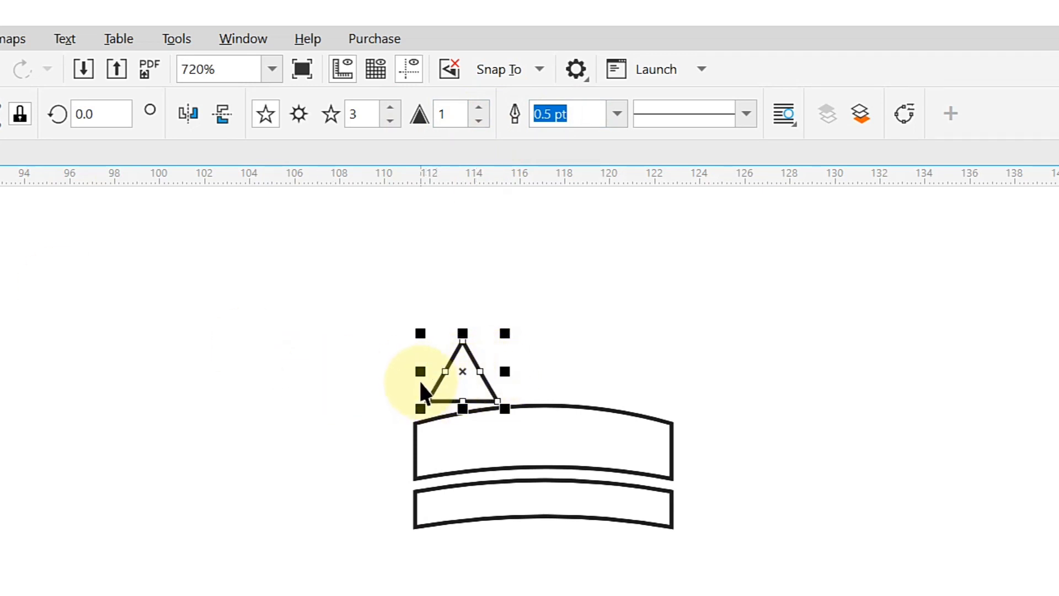
Step: Narrow the triangle to about 1.5 mm wide and extend its base downward over the upper band's left end
mouse_move(420, 372)
mouse_down()
mouse_move(463, 371)
mouse_move(447, 395)
mouse_move(425, 390)
mouse_up()
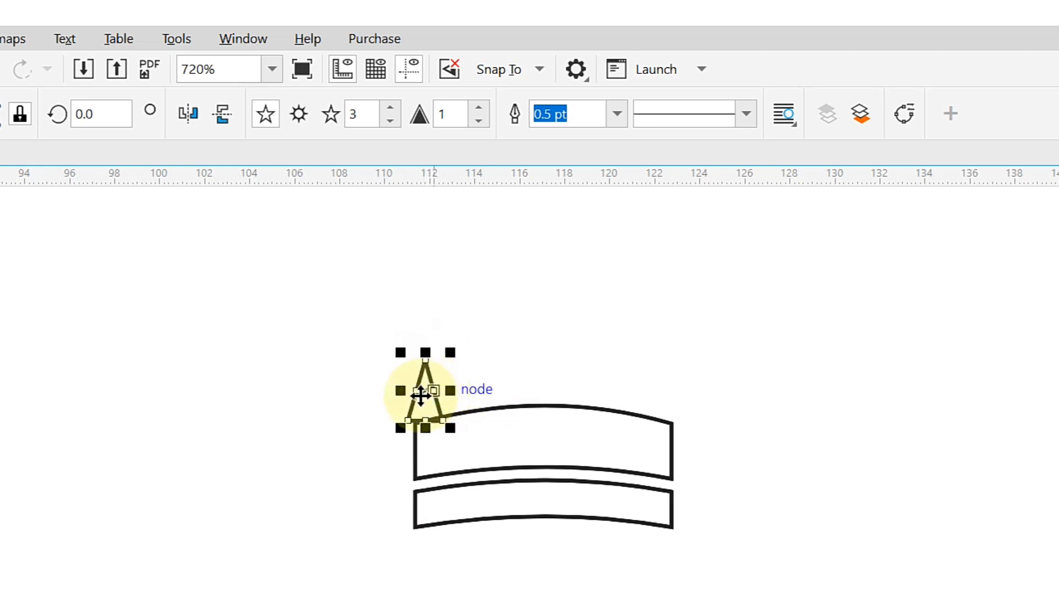
click(425, 390)
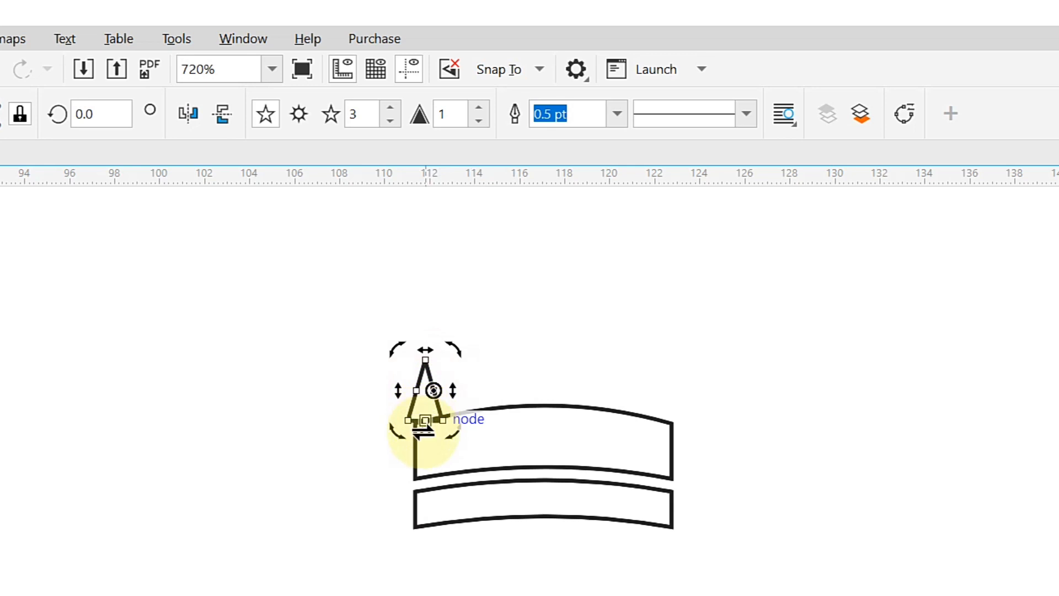
click(425, 418)
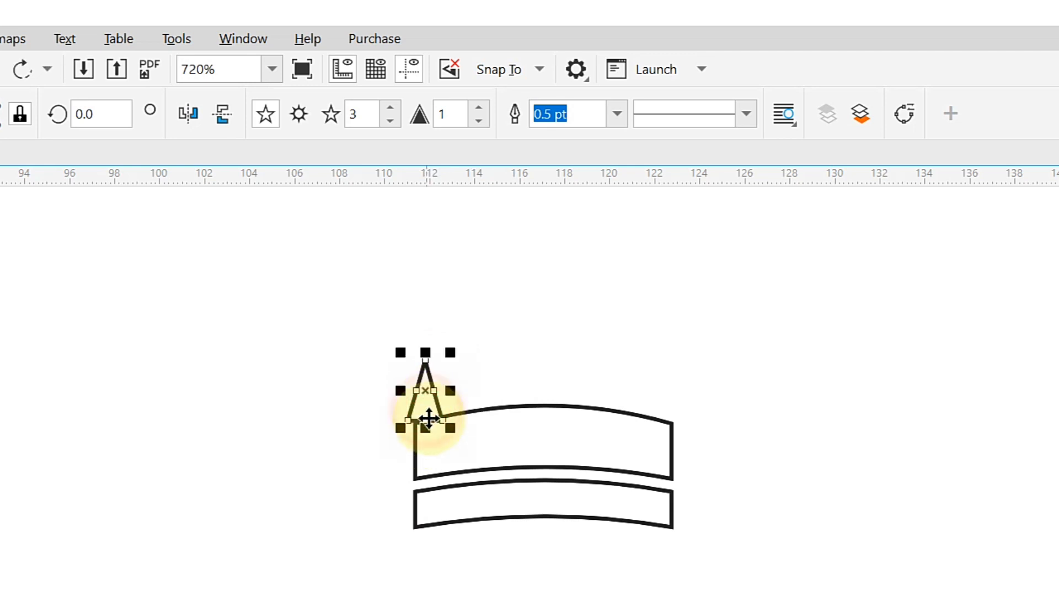
drag(422, 421, 428, 434)
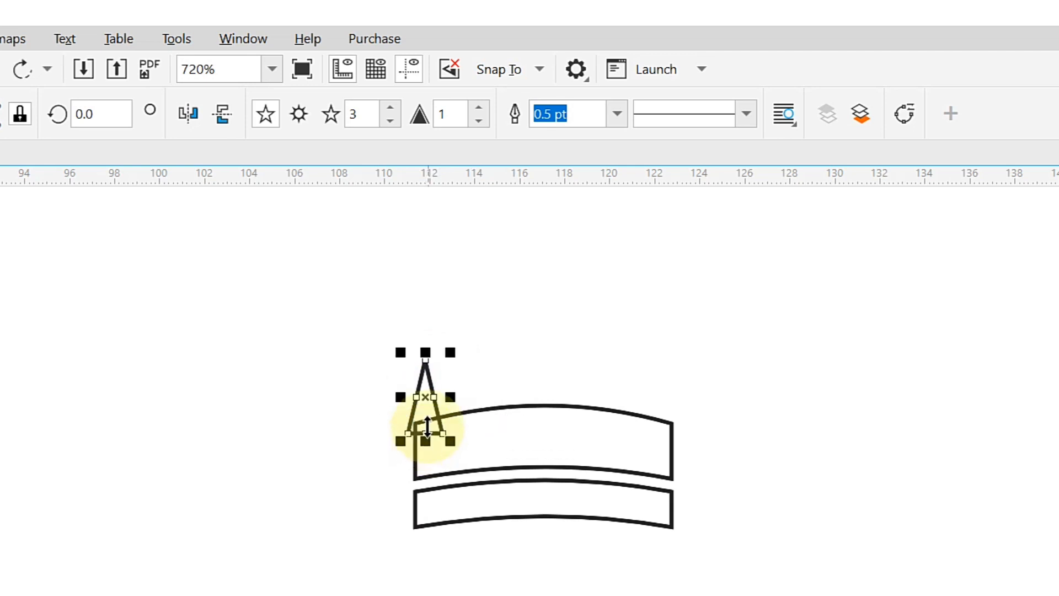
Step: Move the narrow triangle so its lower outer corner sits on the upper band's top-left corner
click(426, 419)
click(423, 419)
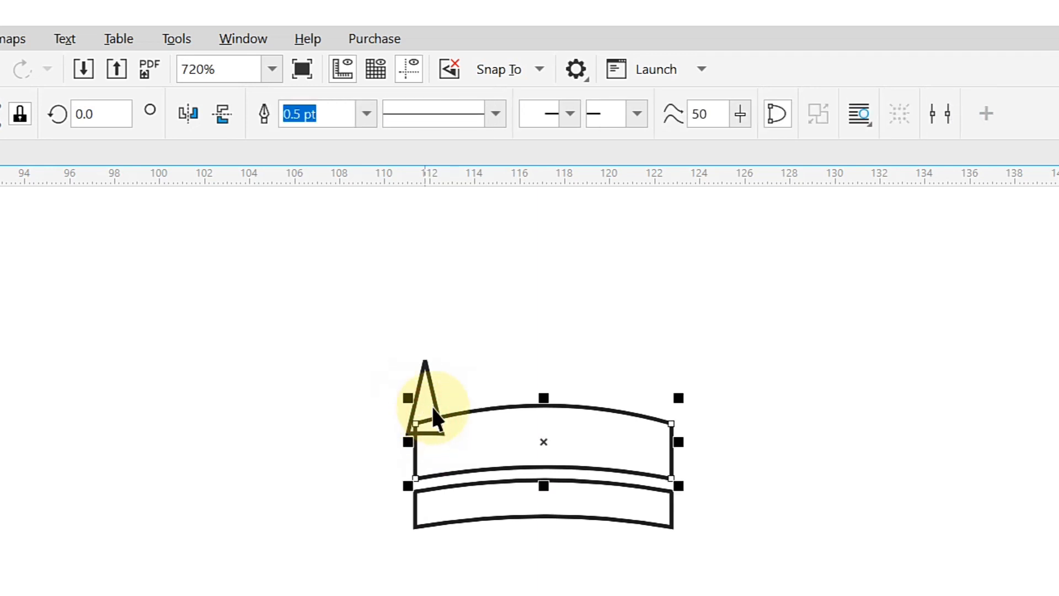
click(425, 396)
drag(424, 400, 429, 388)
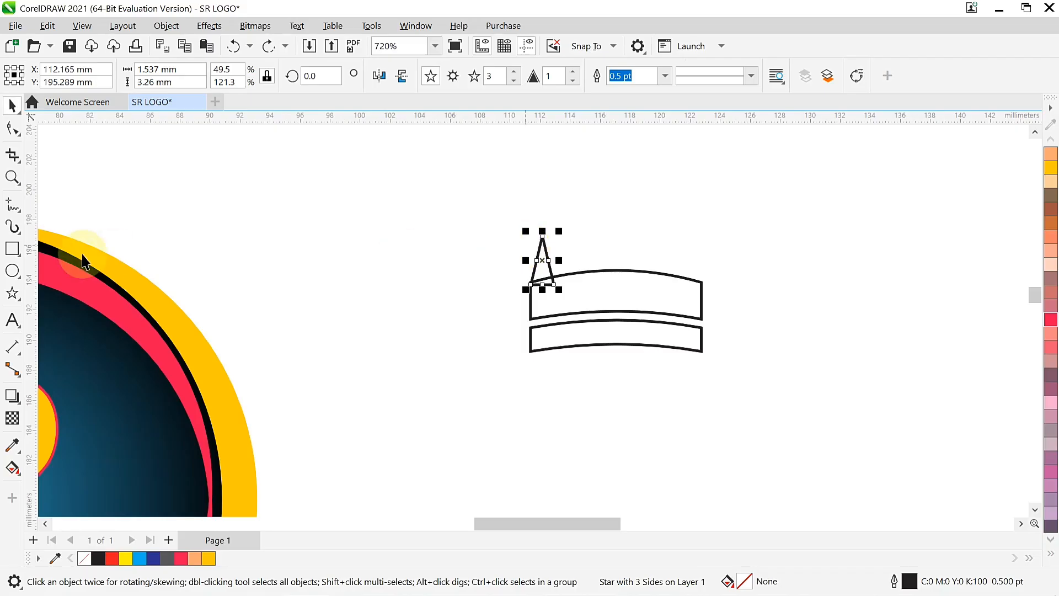
Step: Draw a circle about 1.3 mm across over the triangle's tip and centre it horizontally on the triangle
click(12, 270)
click(545, 238)
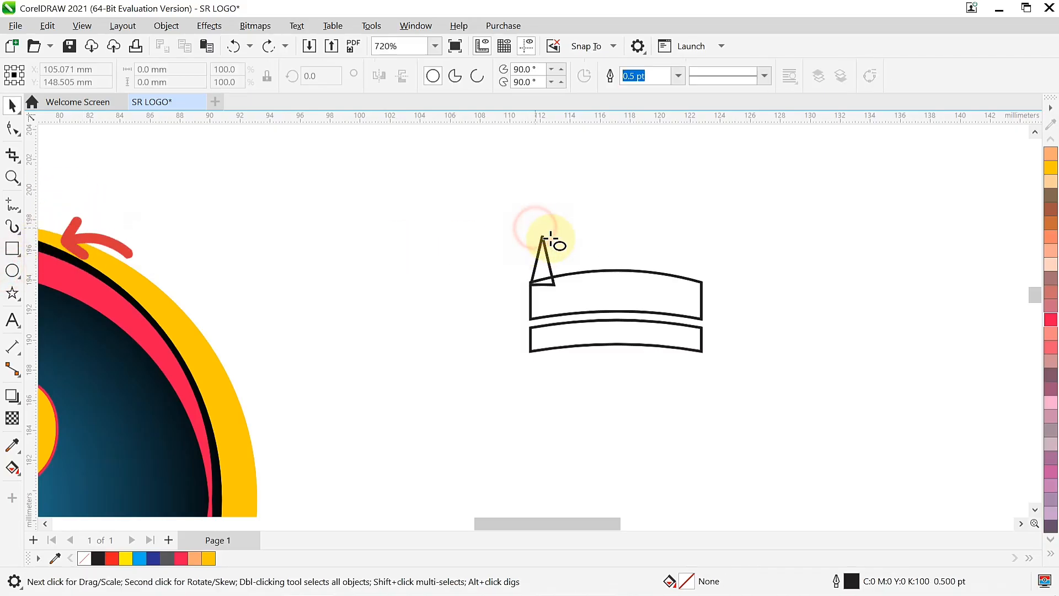
key(space)
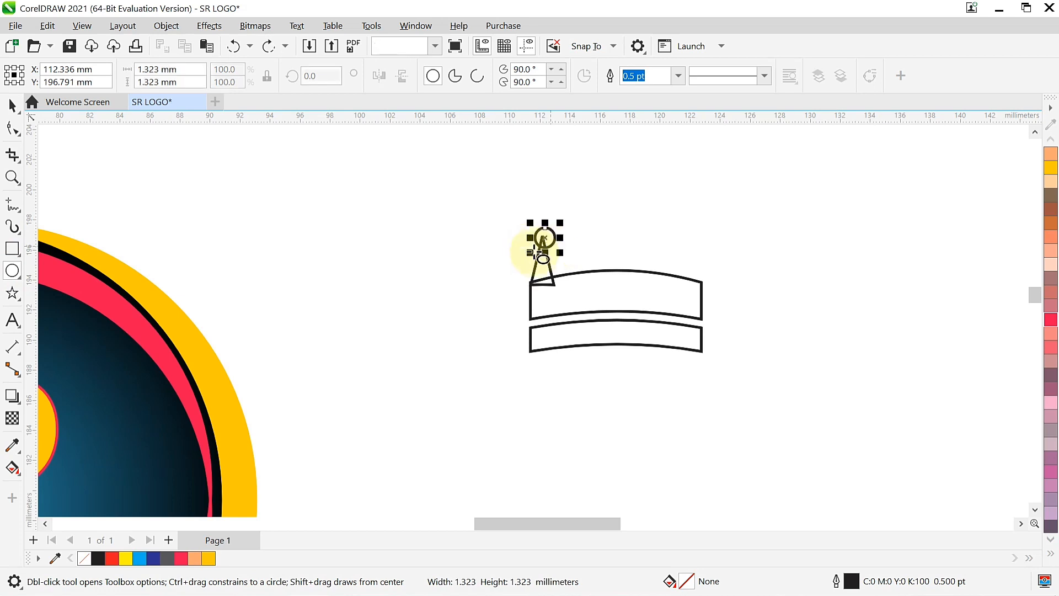
shift+click(541, 265)
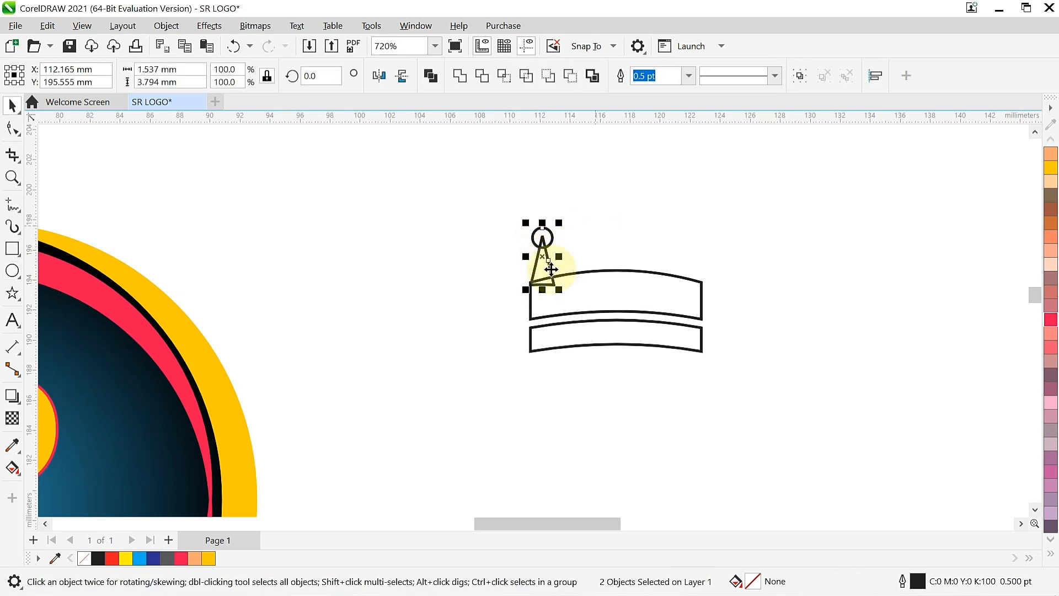
Step: Fill the circle and triangle with black (C100 M100 Y100 K100), remove their outlines and group them as one spike
click(1053, 558)
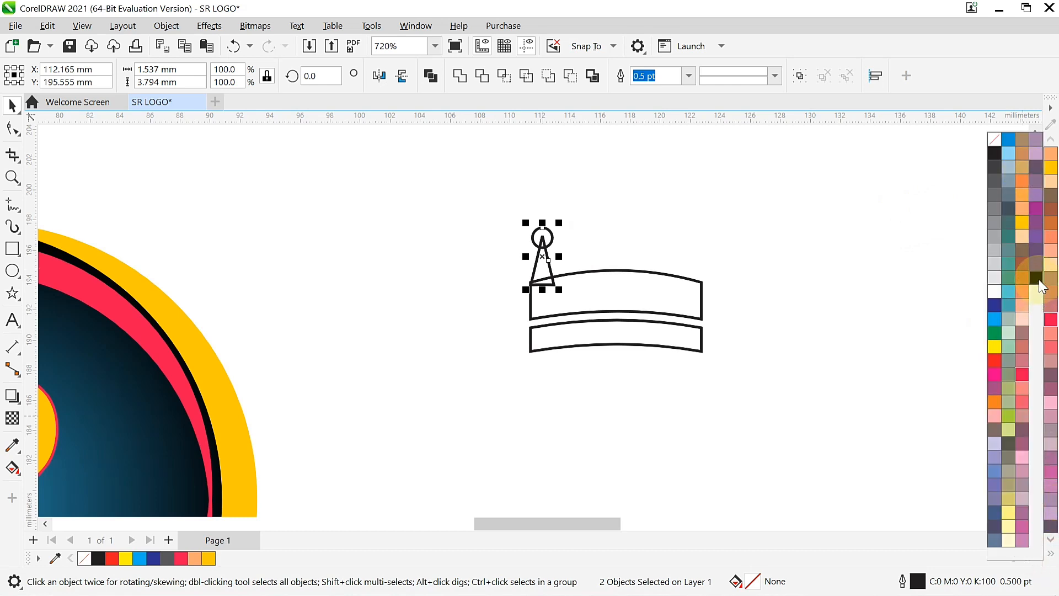
click(1039, 280)
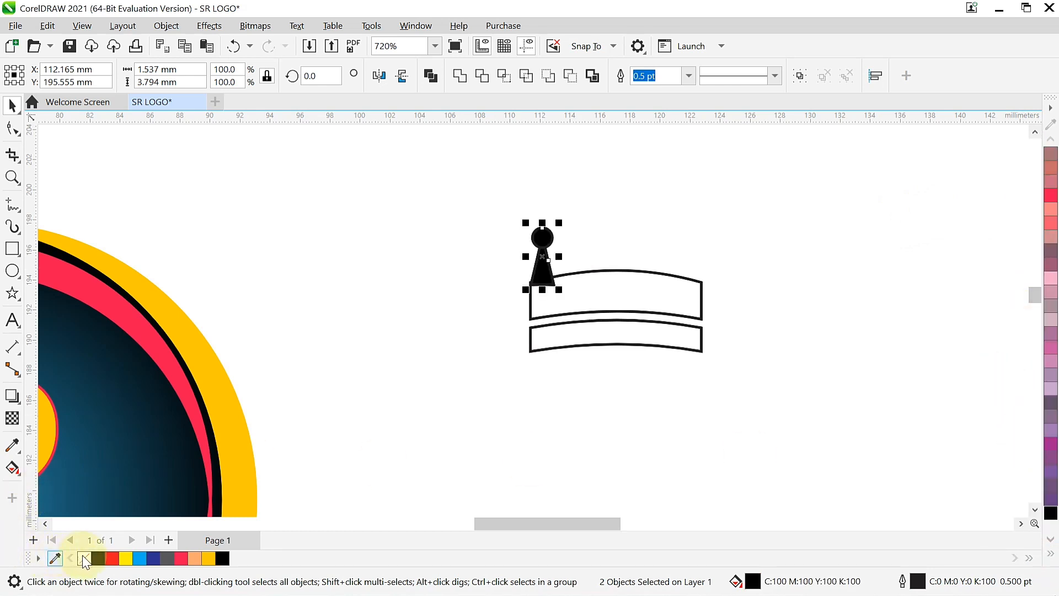
right_click(85, 560)
key(ctrl+g)
Step: Tilt the spike outward at the band's left end and duplicate it into five spikes along the arched top edge
click(539, 256)
drag(563, 223, 531, 248)
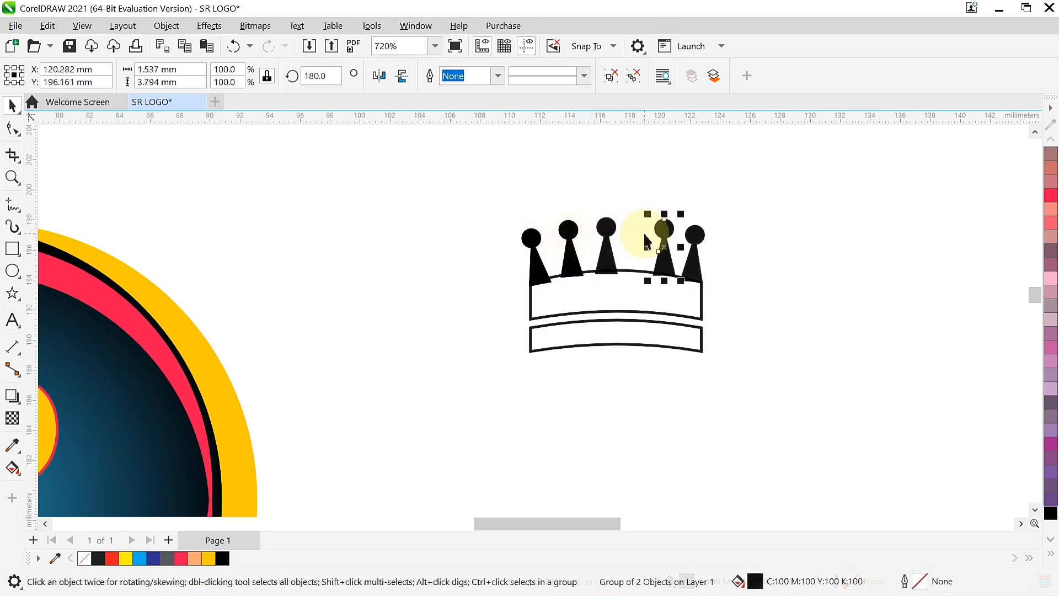
Step: Nudge the middle spike horizontally to the centre of the upper band's top edge
click(604, 248)
key(Right)
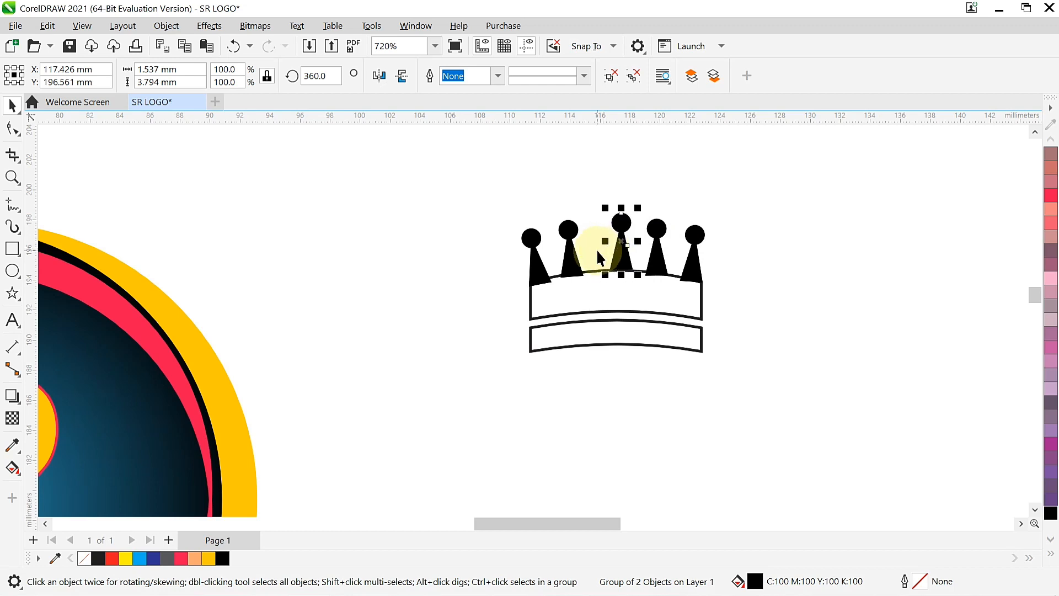
key(Left)
key(Left)
key(Left)
key(Left)
Step: Align the second and fourth spikes with each other at the same height
click(572, 258)
shift+click(662, 257)
key(c)
key(ctrl+z)
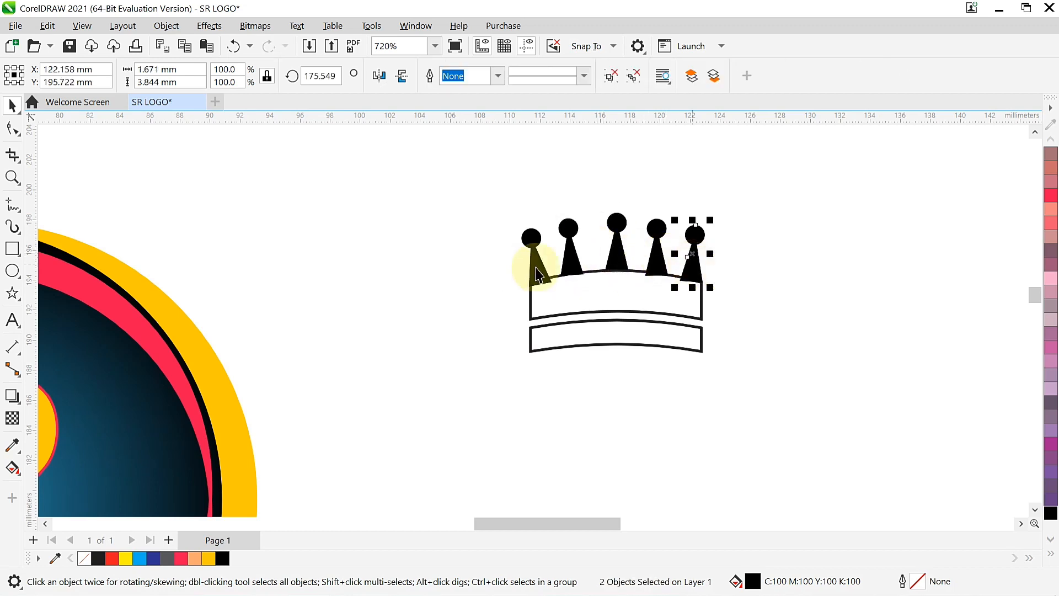
Step: Mirror the fourth spike horizontally and tilt it about 5° outward
click(661, 260)
click(386, 77)
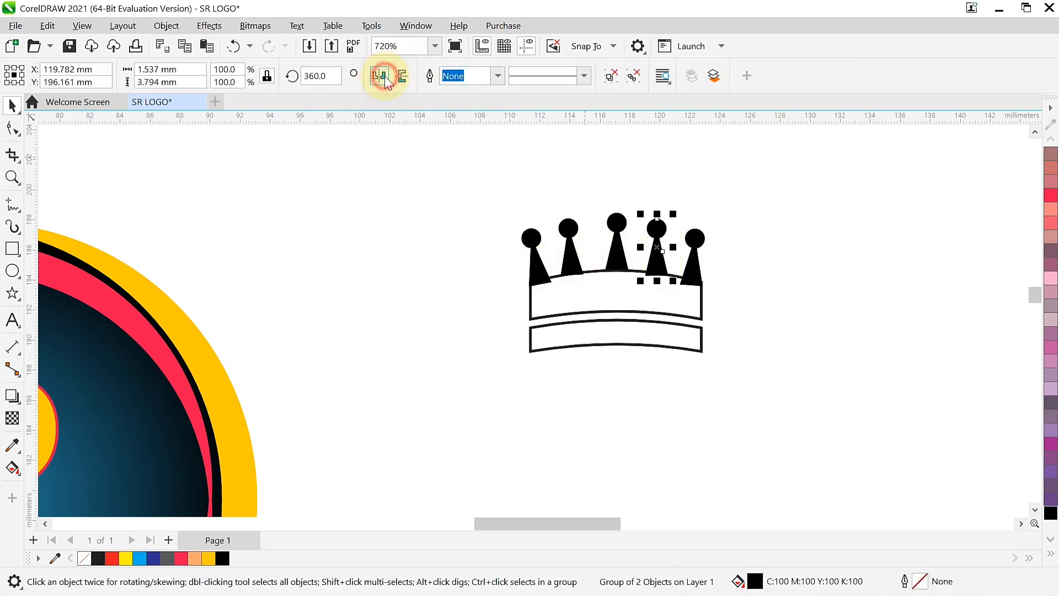
click(656, 249)
drag(673, 214, 678, 212)
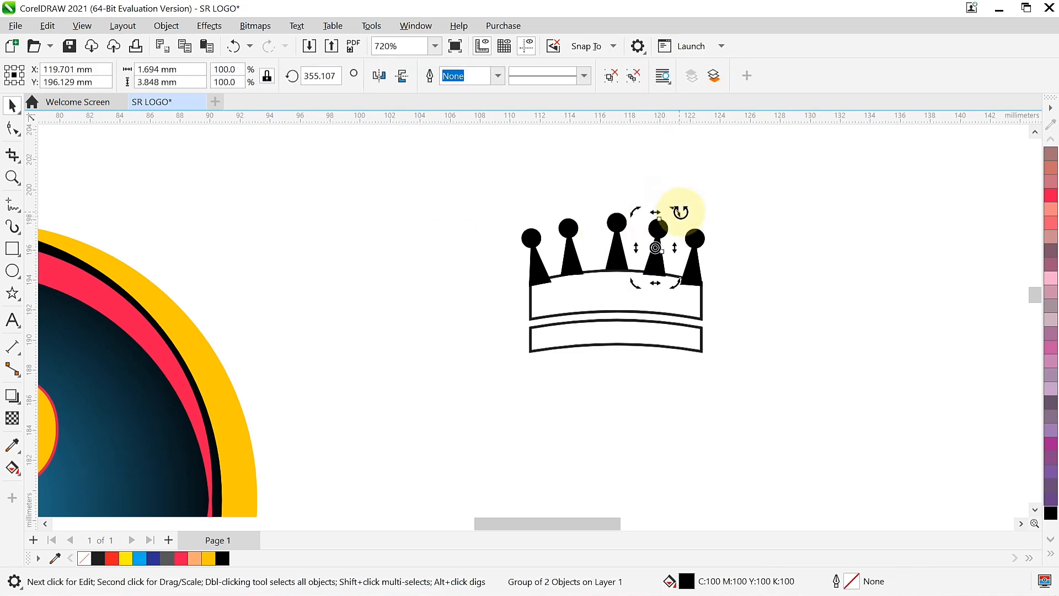
click(617, 248)
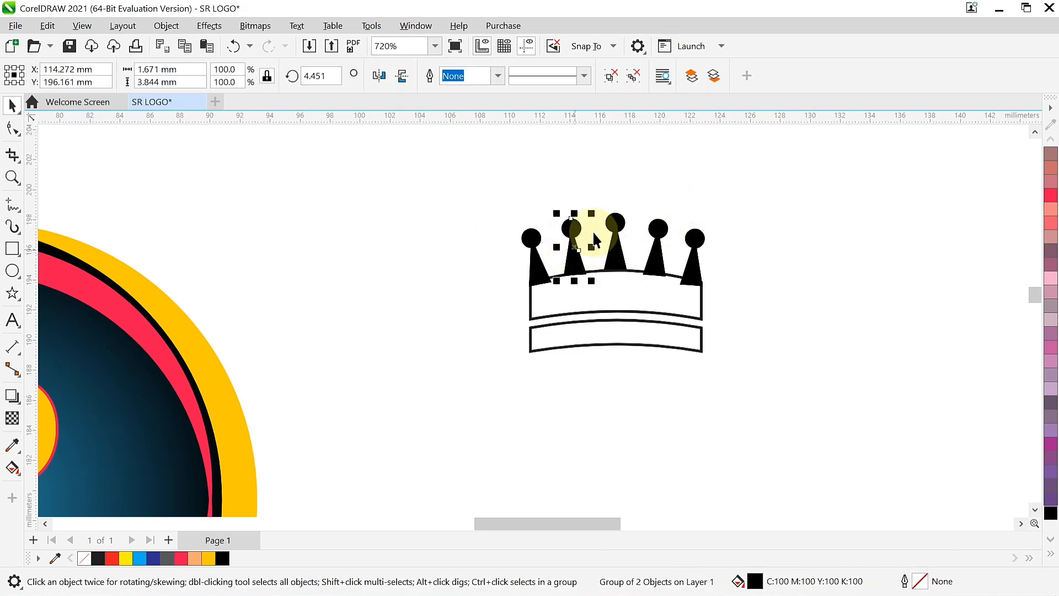
Step: Fill both arched bands with black and group all the crown's spikes and bands together
click(638, 296)
click(1050, 514)
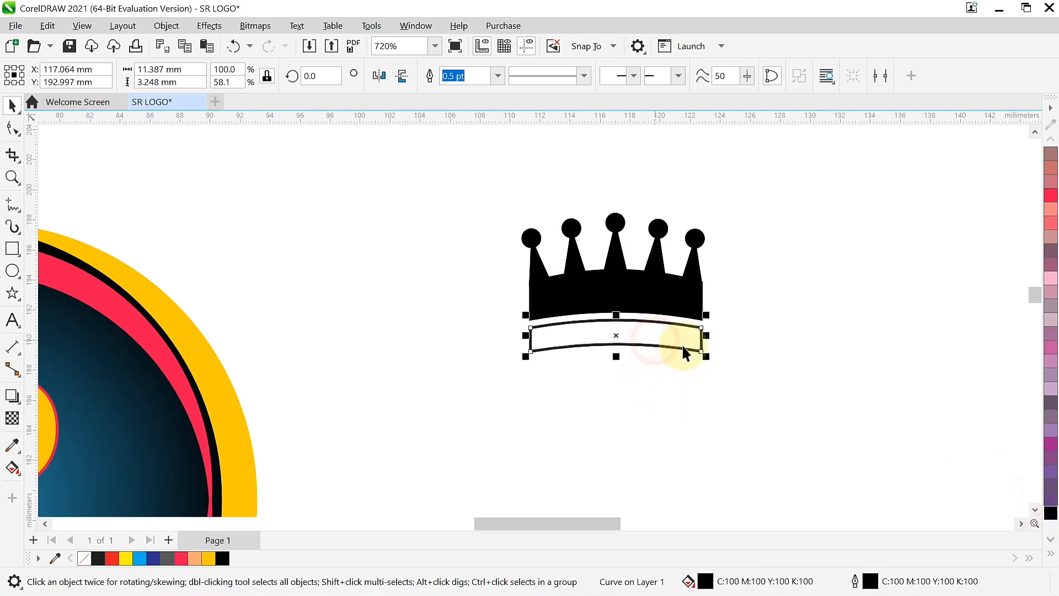
click(1051, 514)
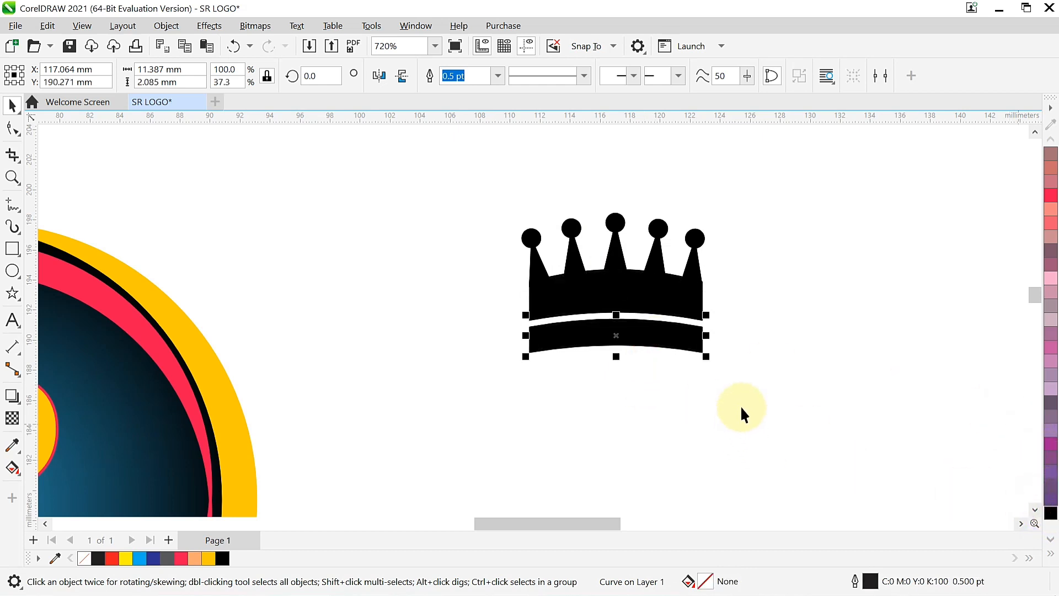
click(761, 411)
drag(475, 184, 474, 185)
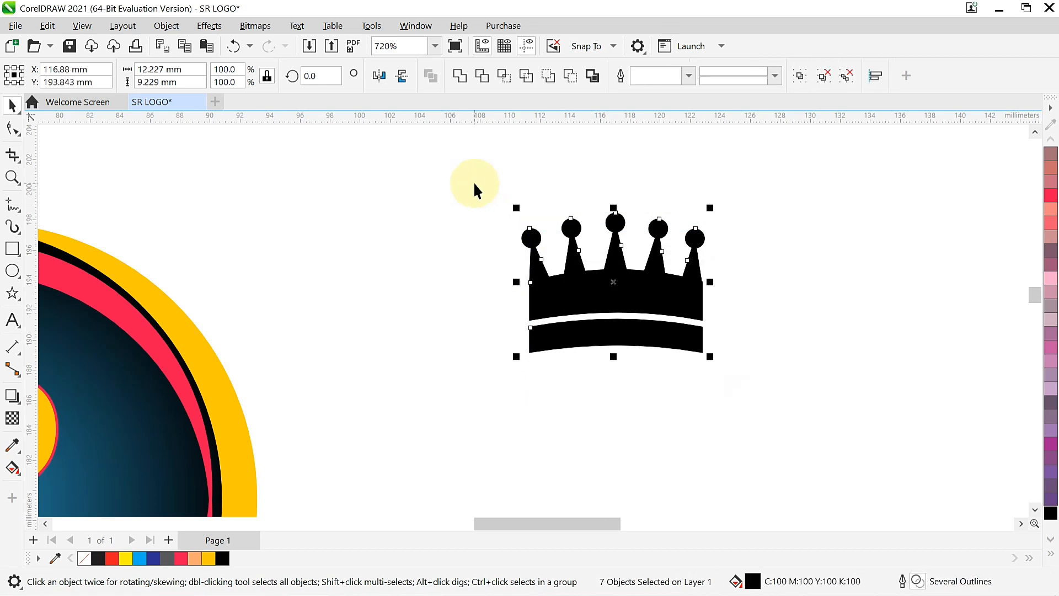
key(ctrl+g)
Step: Move the crown onto the emblem over the top of the R and scale it down to about 5.5 mm wide
scroll(445, 282, down, 3)
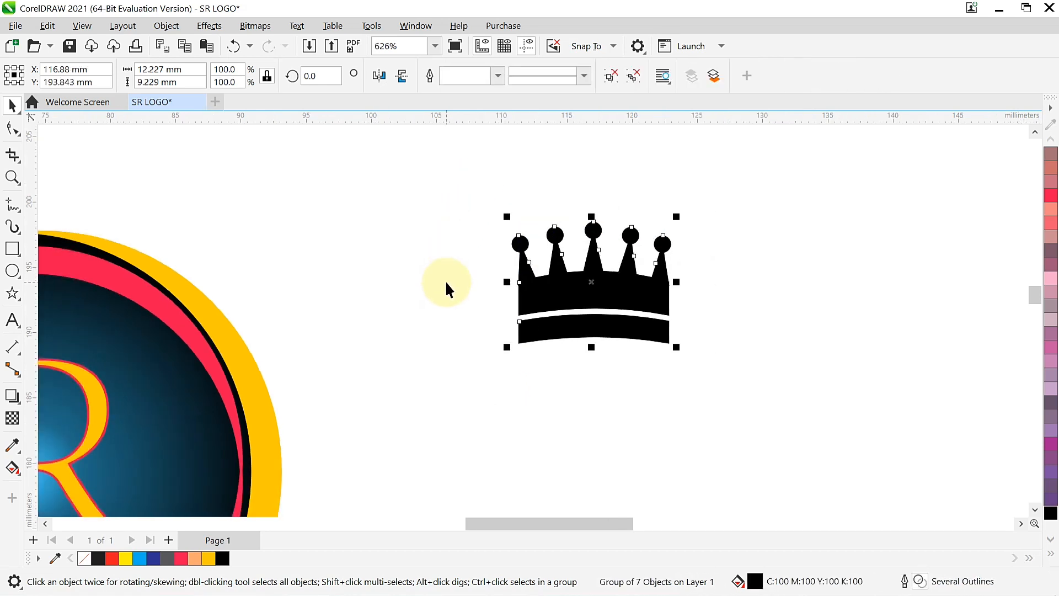
scroll(574, 312, left, 3)
drag(830, 278, 514, 322)
scroll(579, 339, up, 2)
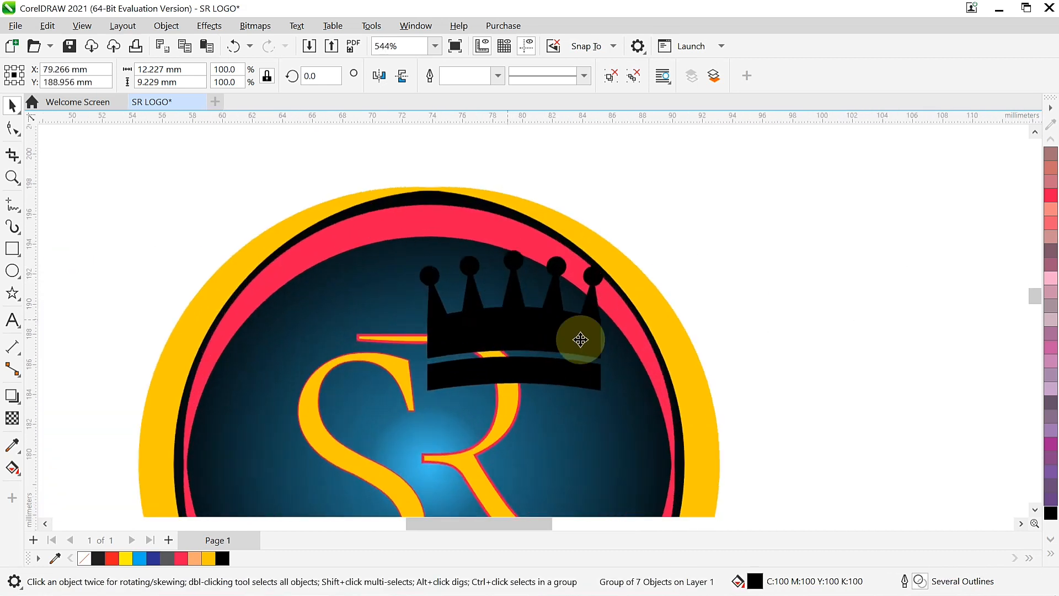
drag(662, 258, 587, 269)
scroll(520, 315, up, 3)
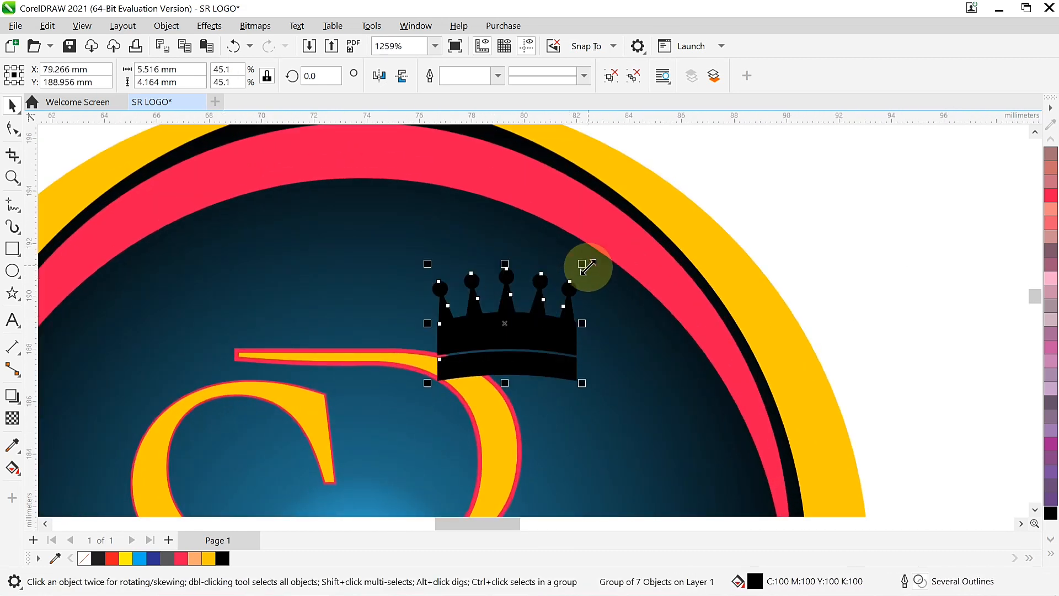
scroll(567, 319, up, 2)
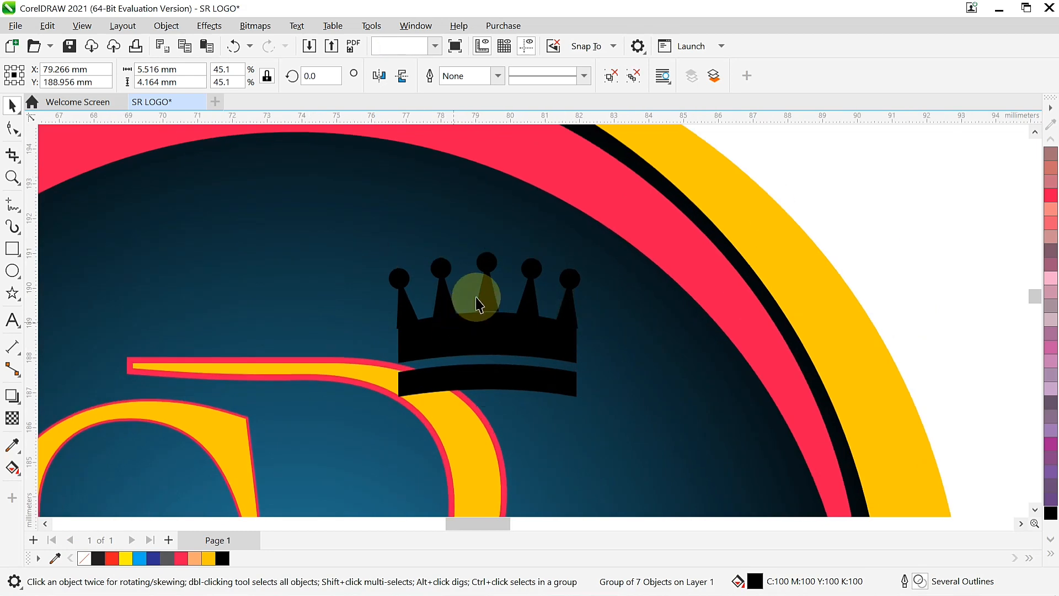
Step: Move the crown to the blank area outside the ring and ungroup it
drag(544, 308, 956, 172)
drag(892, 345, 515, 390)
drag(498, 251, 544, 250)
scroll(579, 255, up, 2)
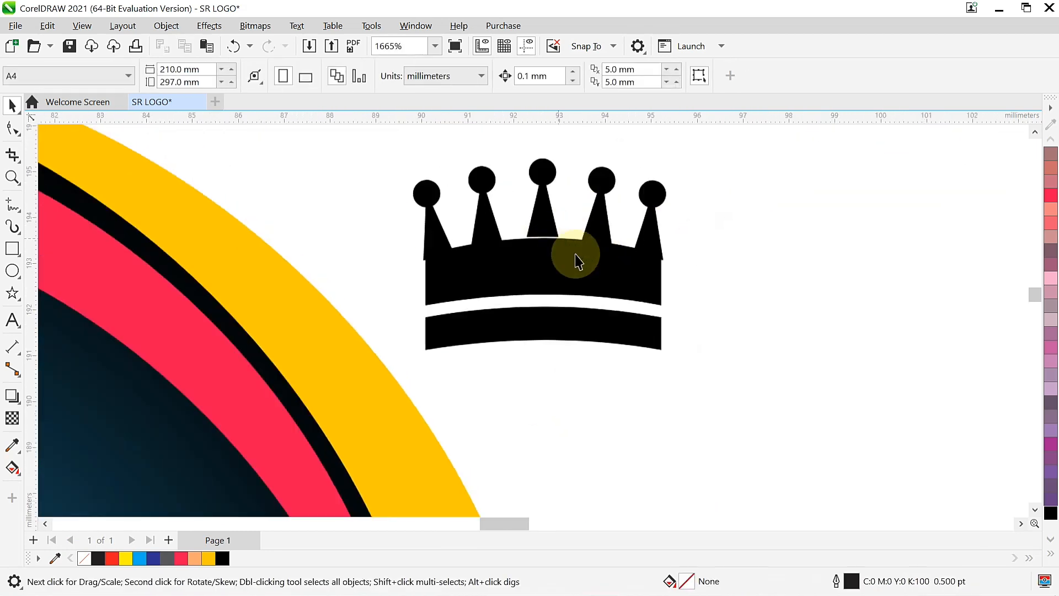
key(ctrl+u)
Step: Nudge the two outer spikes slightly right and the middle spike slightly down to fit the upper band
click(665, 189)
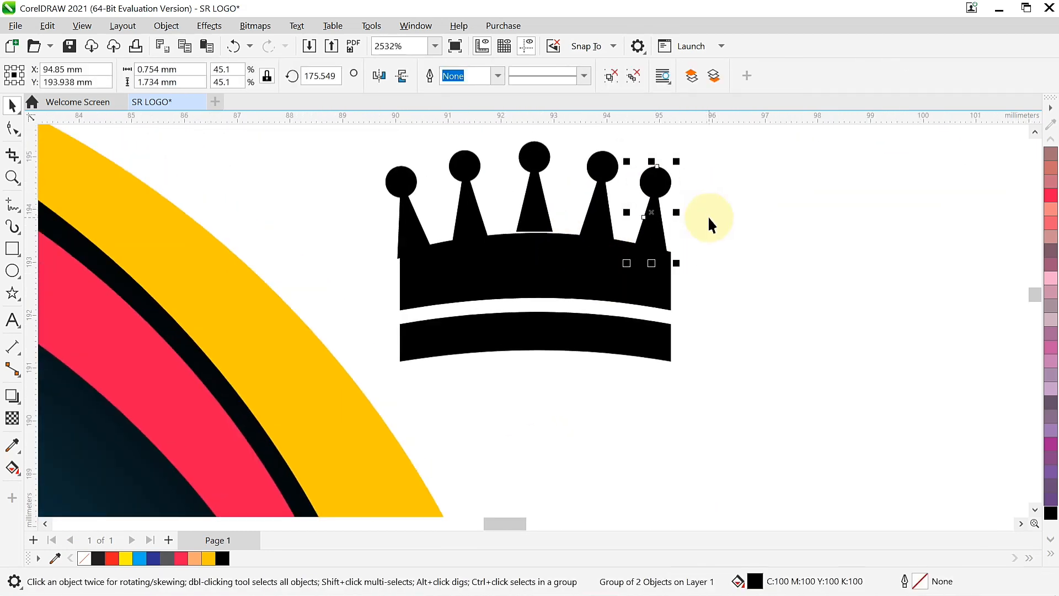
click(407, 232)
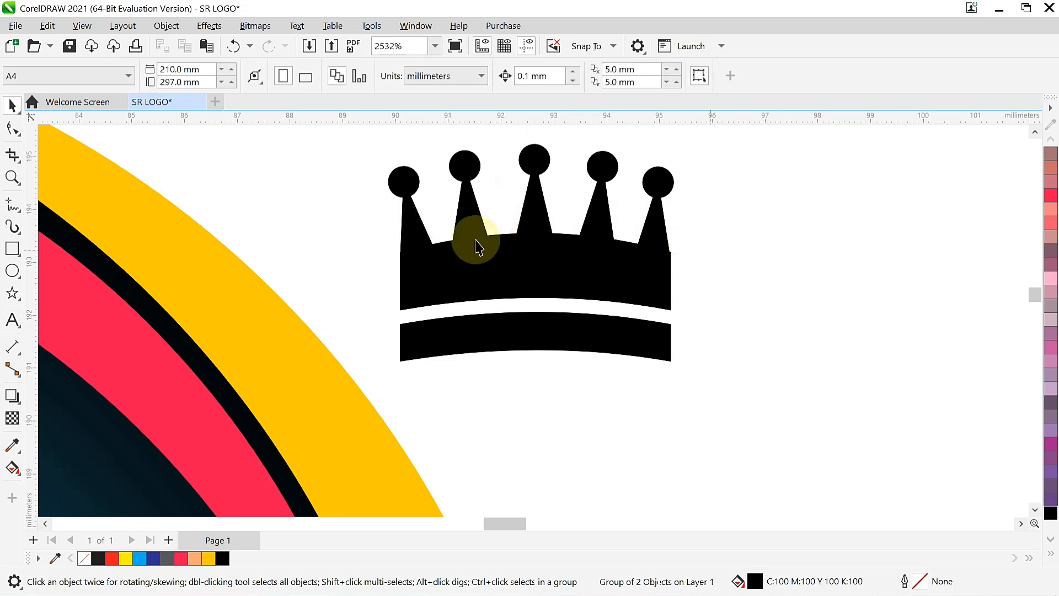
scroll(472, 241, down, 1)
Step: Recolour all crown pieces golden yellow (C0 M20 Y100 K0) and group them again
drag(676, 386, 343, 161)
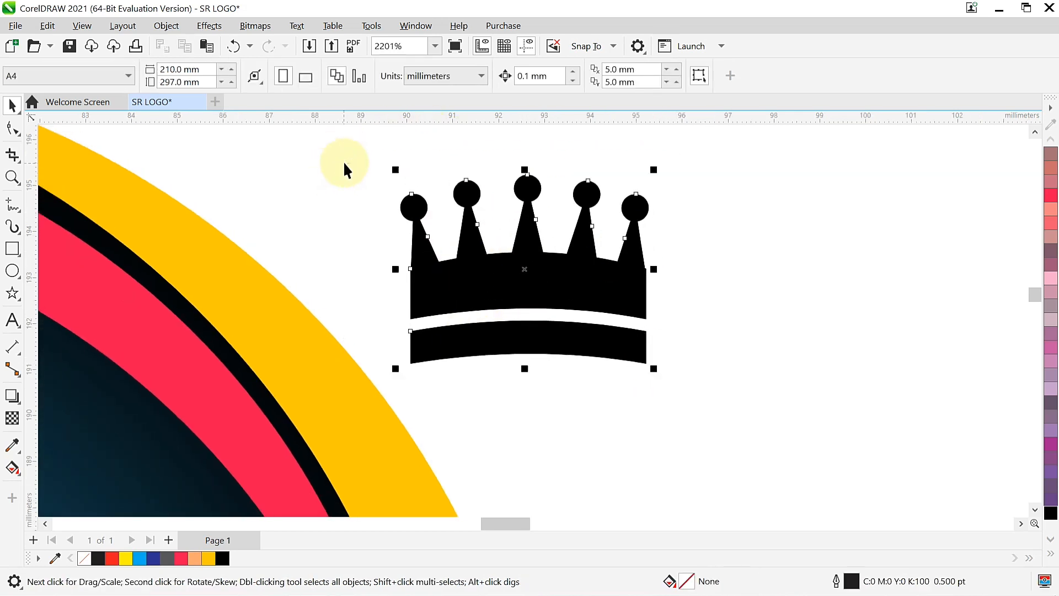
click(1050, 554)
click(1022, 224)
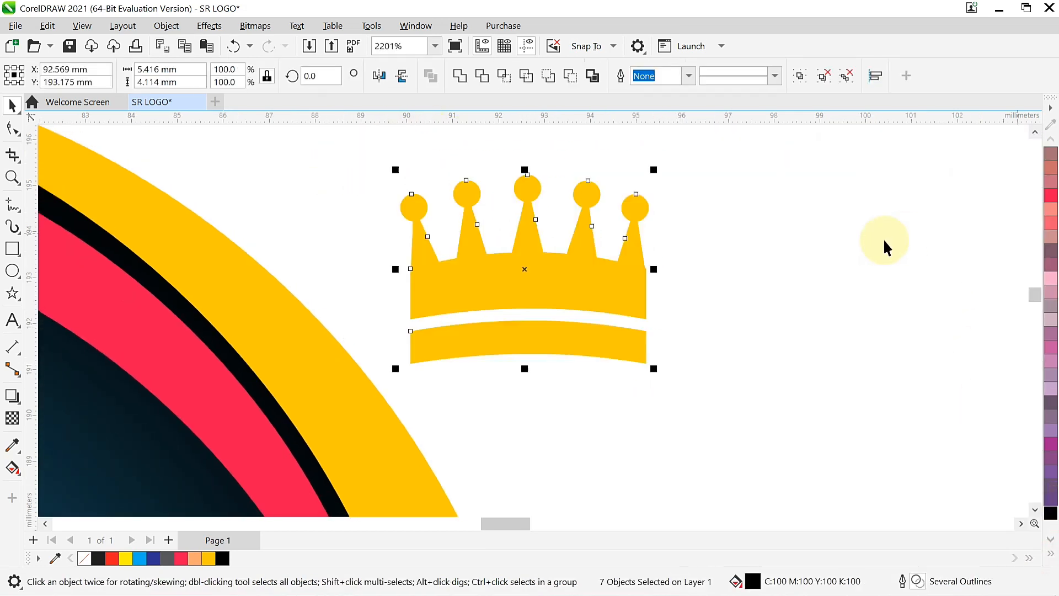
key(ctrl+g)
Step: Move the yellow crown back onto the emblem over the top curve of the R
scroll(594, 293, down, 5)
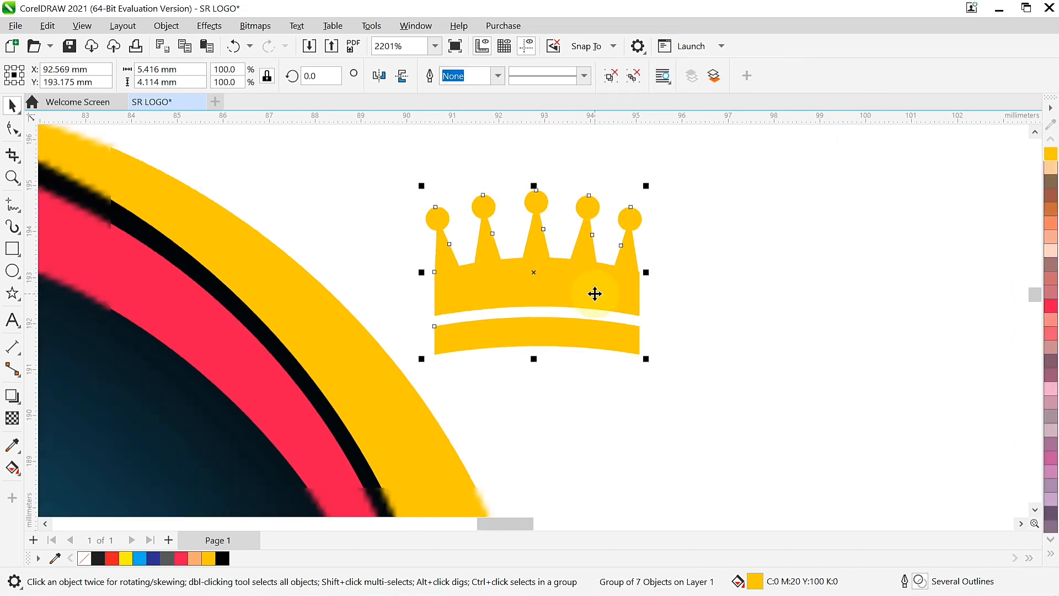
drag(307, 371, 589, 309)
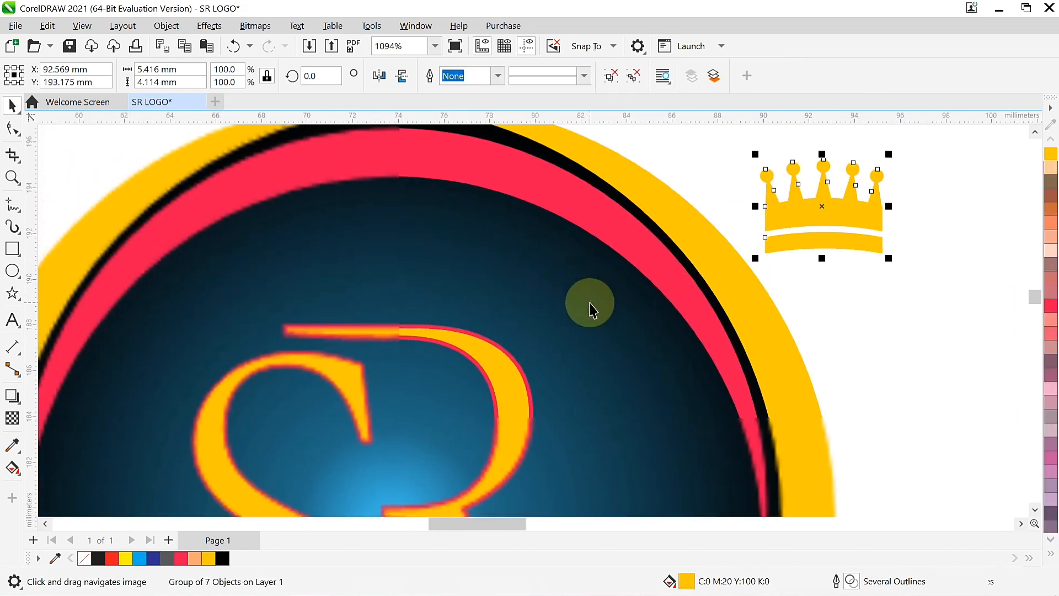
drag(823, 209, 506, 314)
scroll(505, 314, up, 2)
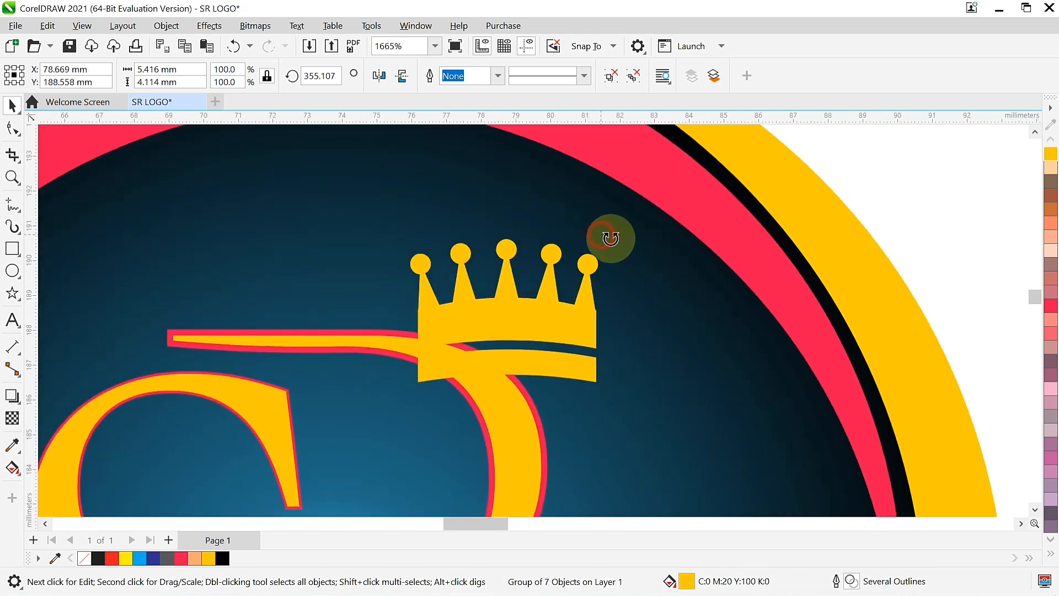
Step: Rotate the crown clockwise to an angle of about 330° and nudge it slightly right and up on the R's curve
drag(610, 238, 646, 307)
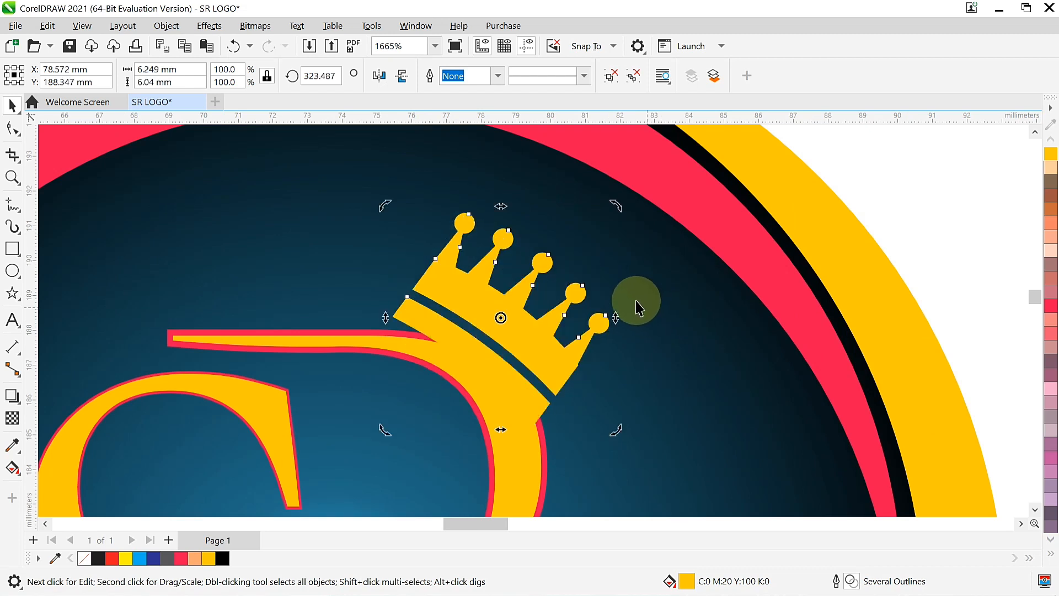
drag(615, 208, 605, 199)
click(534, 320)
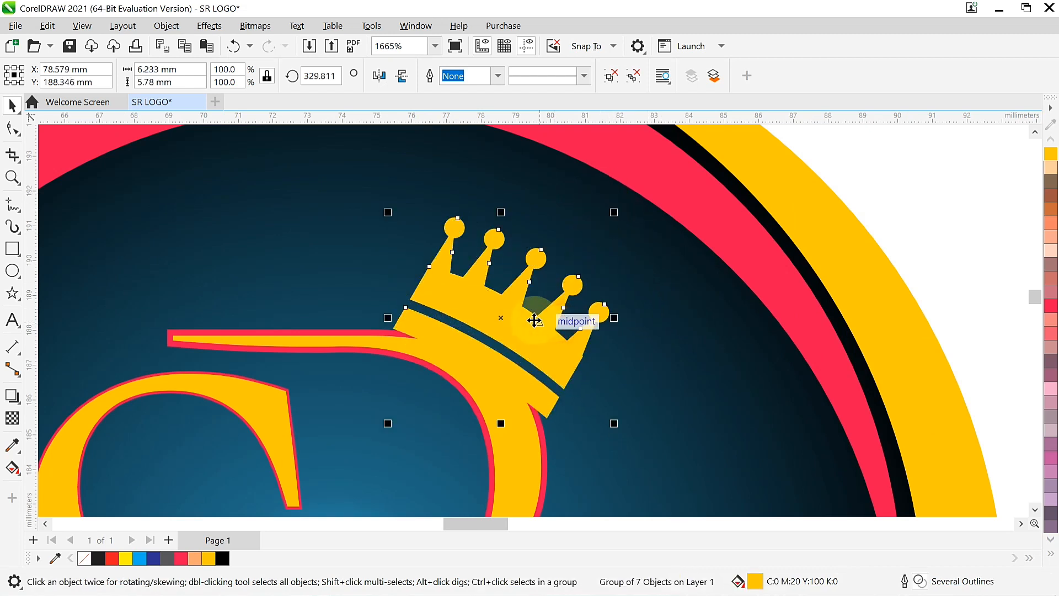
key(Right)
key(Right)
key(Up)
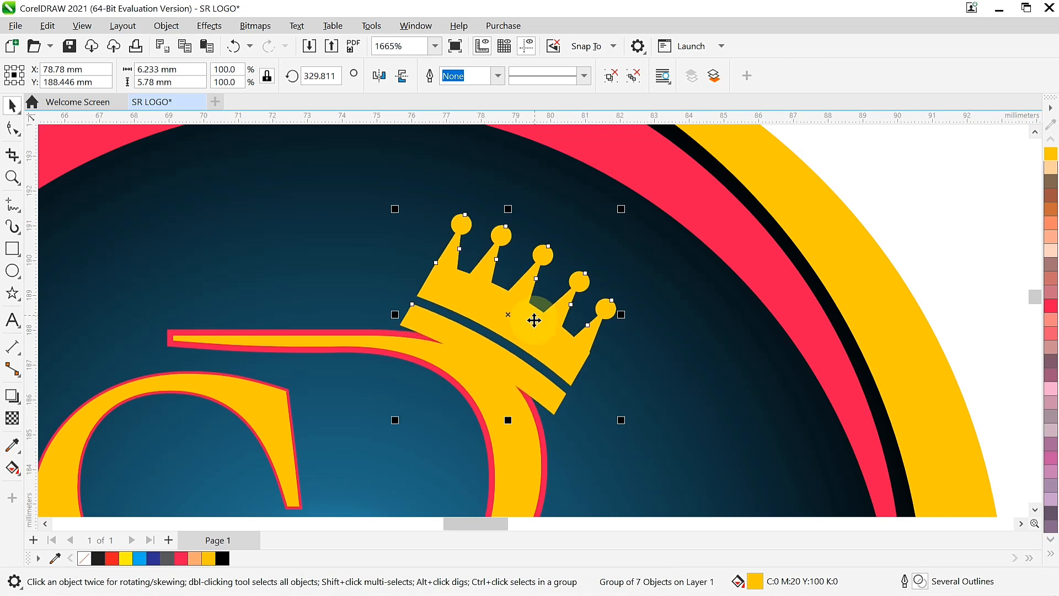
Step: Nudge the crown about 0.3 mm left on the R's curve, keeping its height, and deselect it
key(Left)
key(Left)
key(Down)
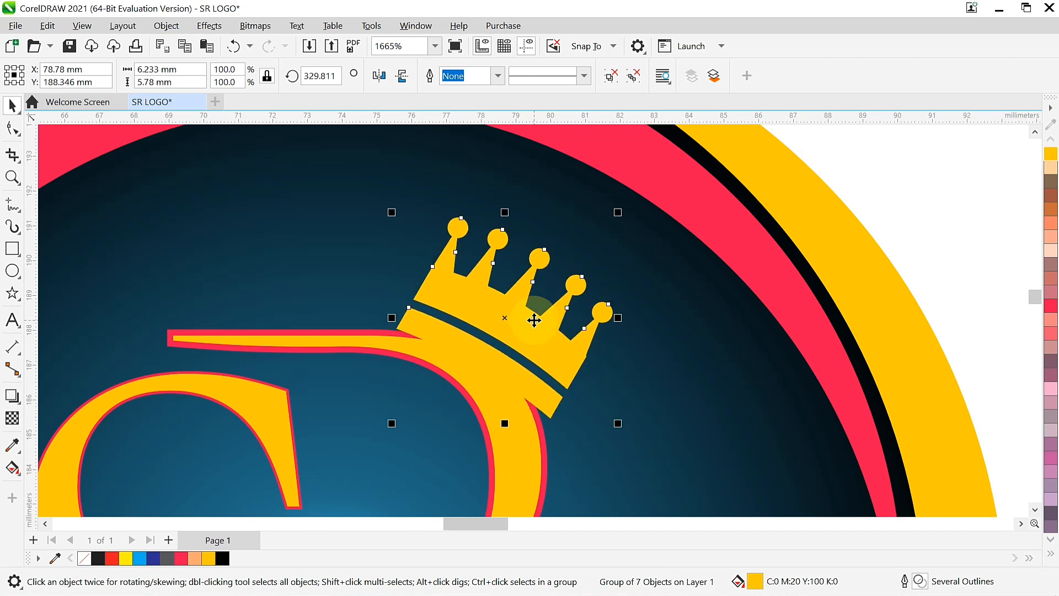
key(Left)
key(Left)
key(Up)
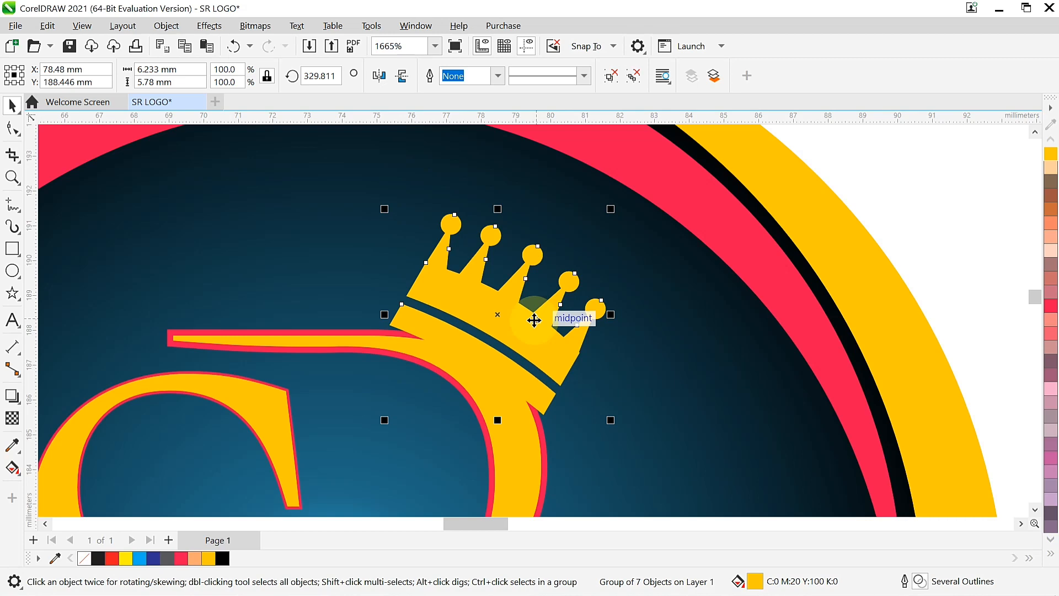
scroll(534, 320, down, 5)
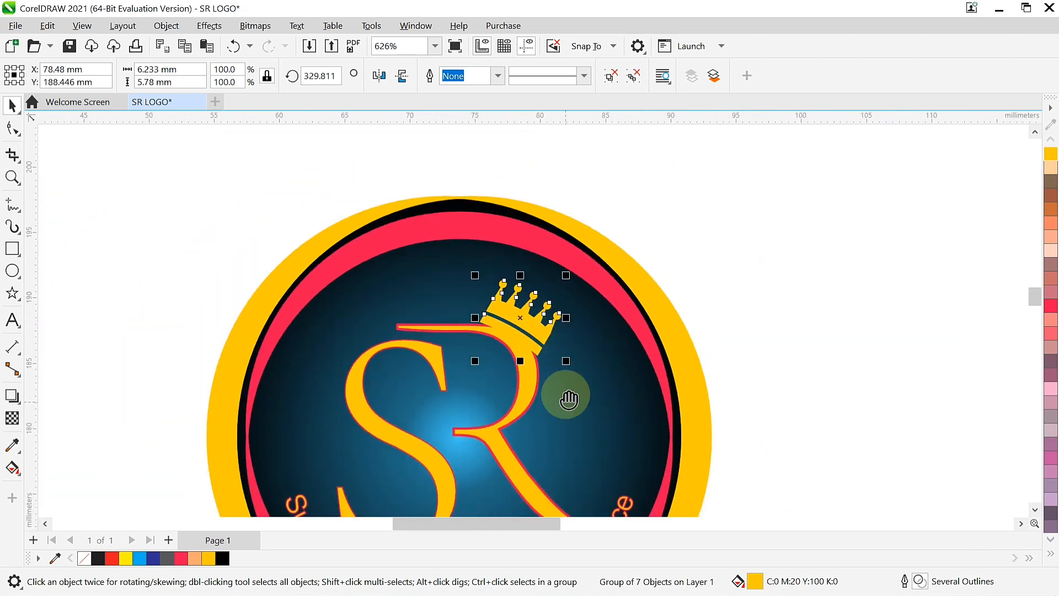
scroll(572, 323, down, 2)
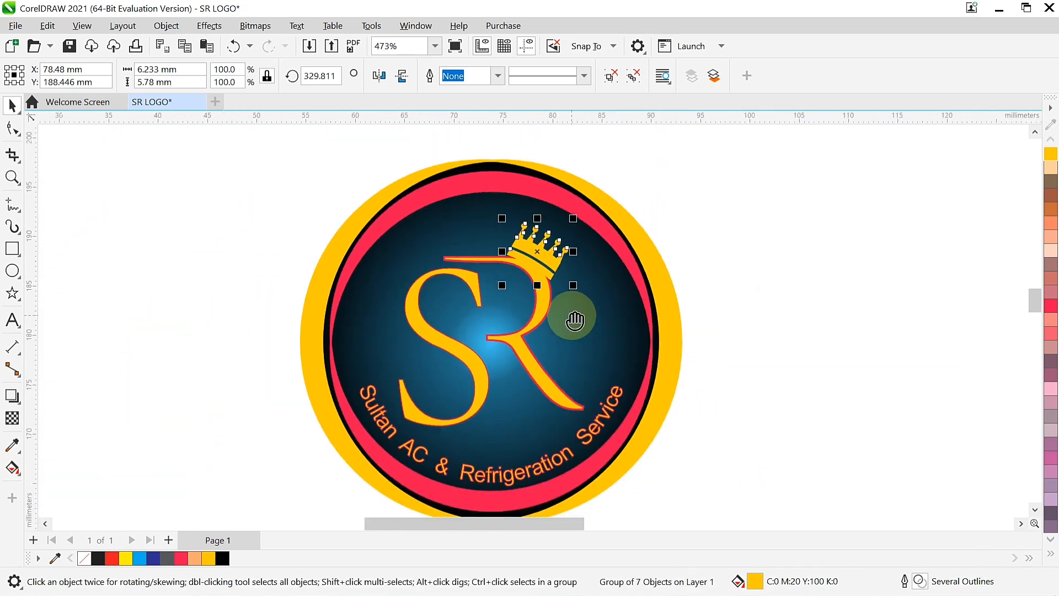
click(114, 174)
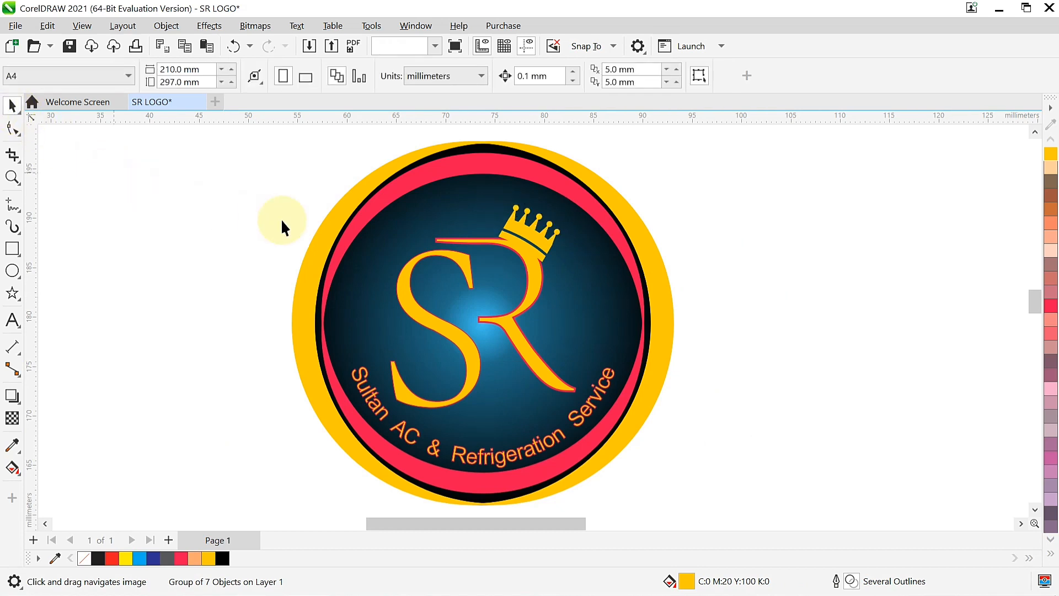
Step: Recolour the outer ring and SR letters dark blue, and the inner ring and letter outlines light blue
click(637, 257)
click(449, 326)
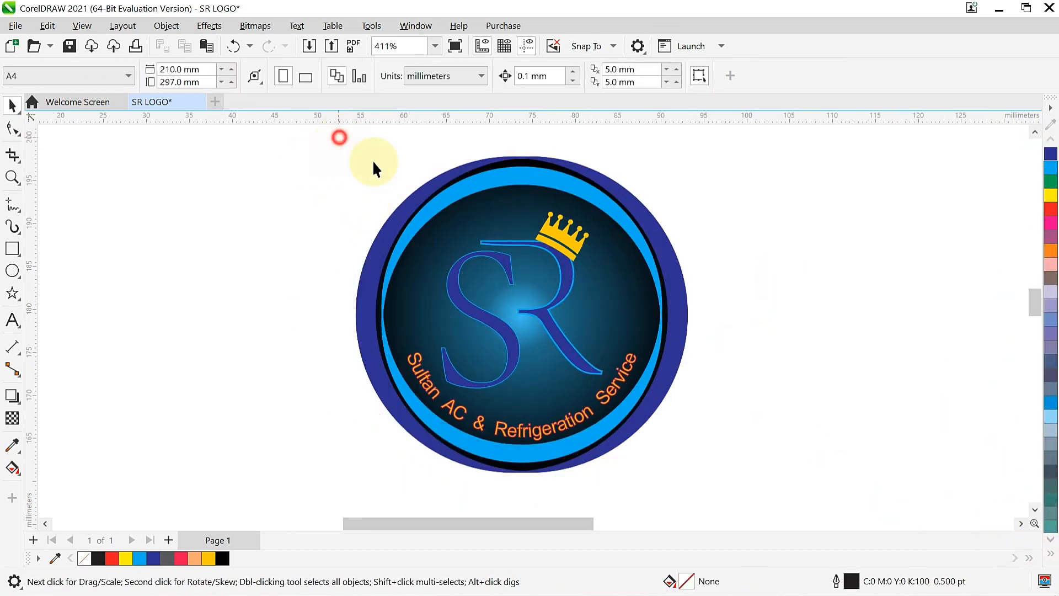
Step: Group all the logo's objects together and start exporting the group
drag(373, 165, 722, 490)
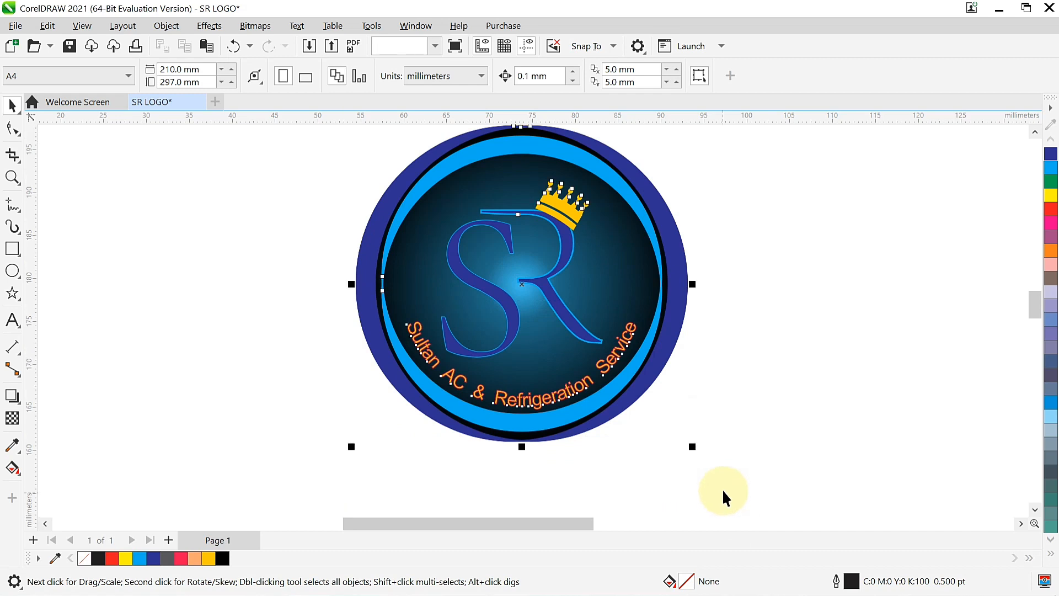
key(ctrl+g)
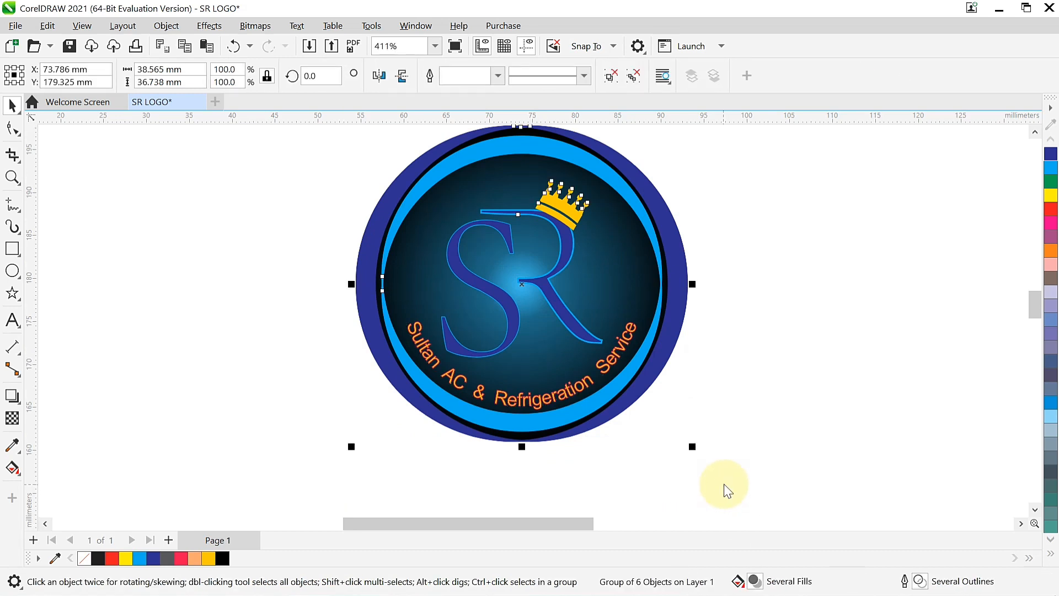
key(ctrl+e)
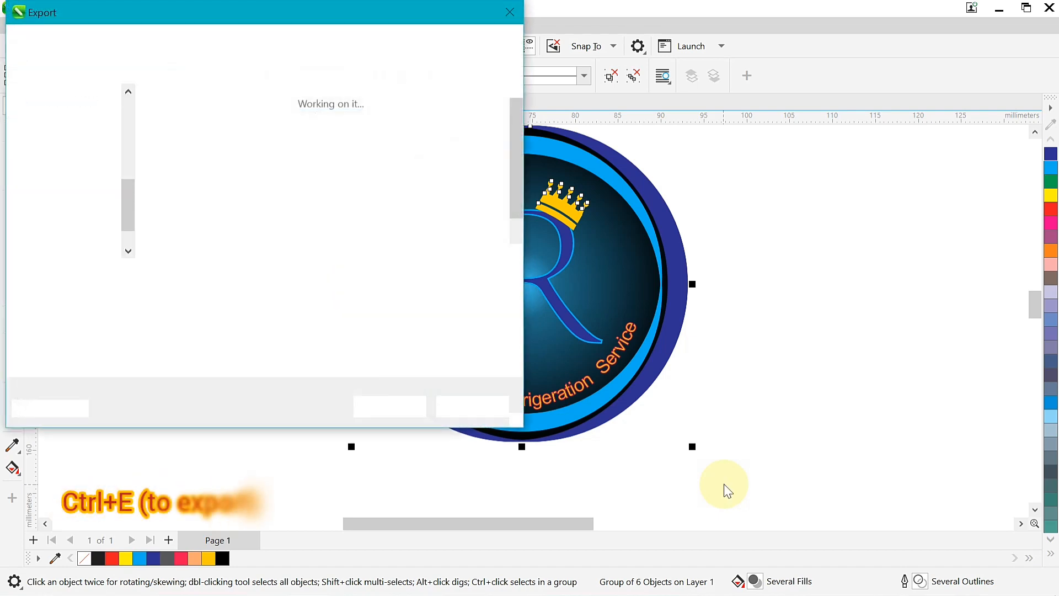